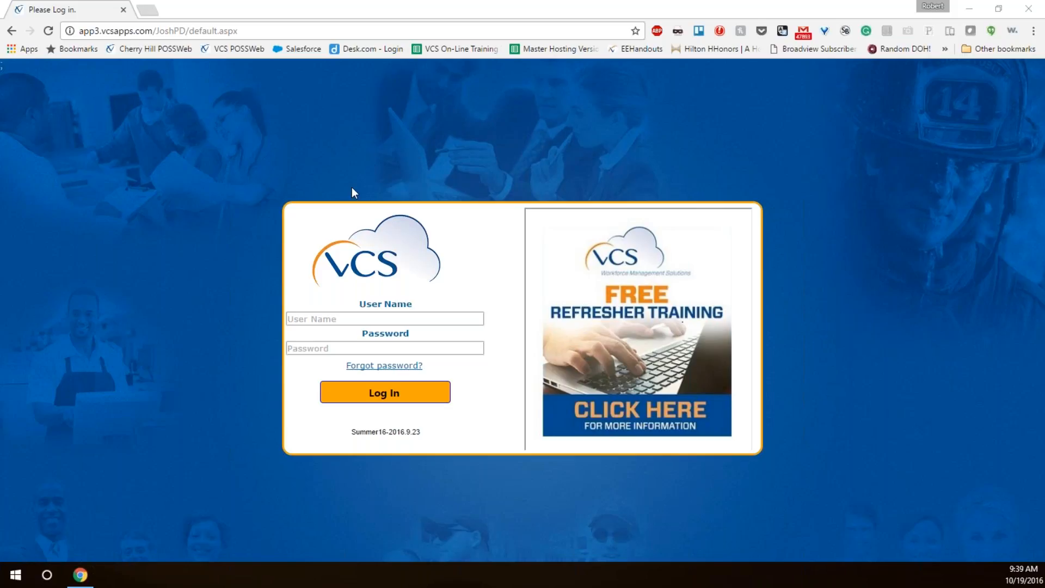
Log in with the user name secadm and the account password.
click(292, 319)
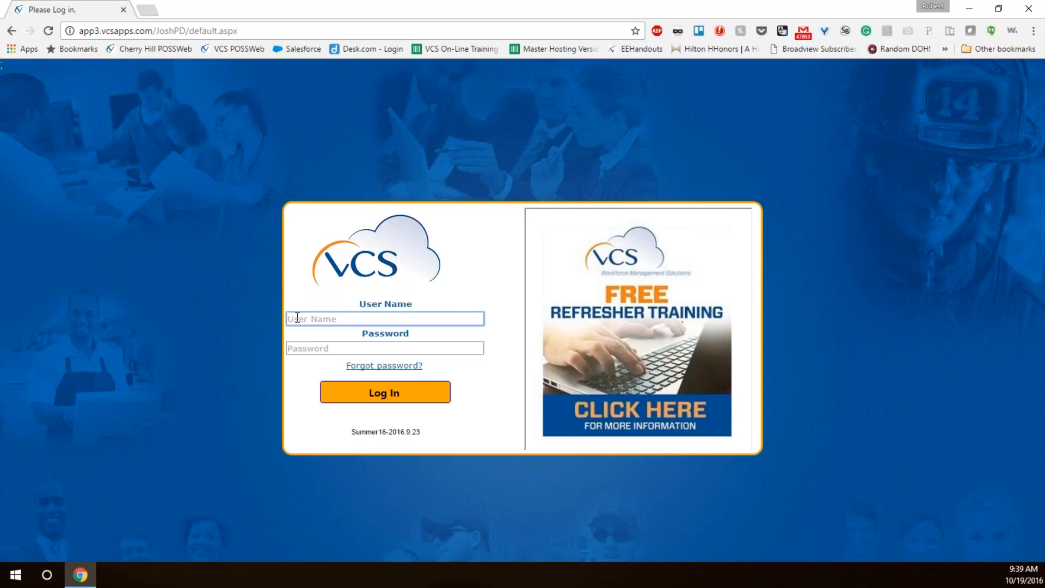
text(secadm)
key(Tab)
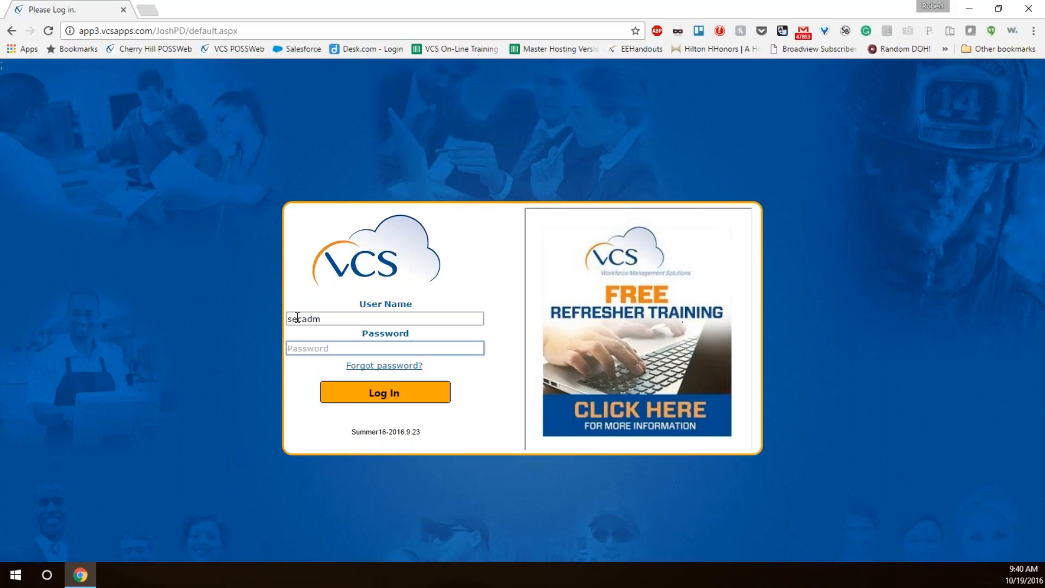
text(******)
key(Return)
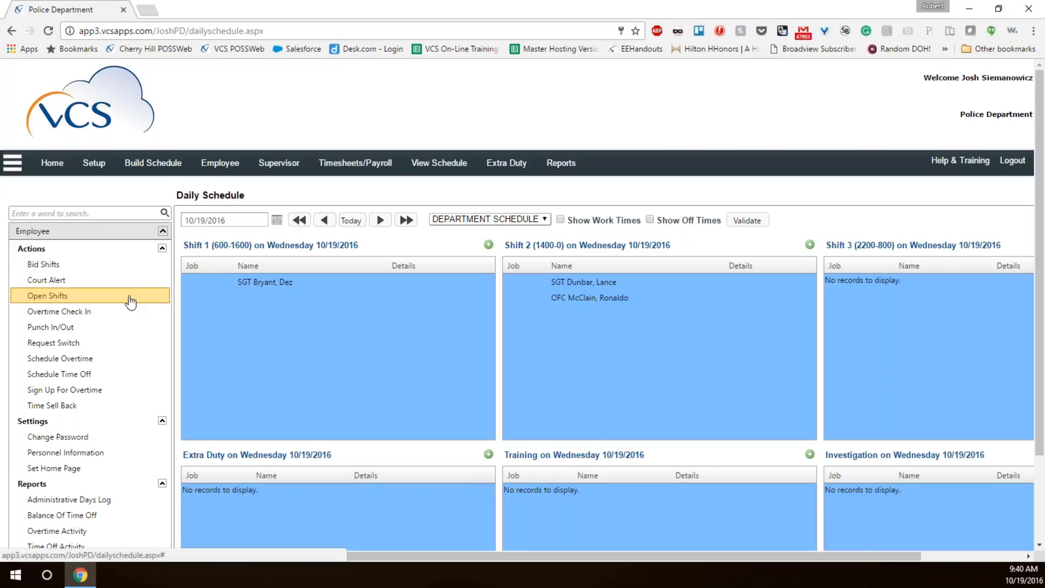
Open the Change Password page and go to the current password field.
click(79, 438)
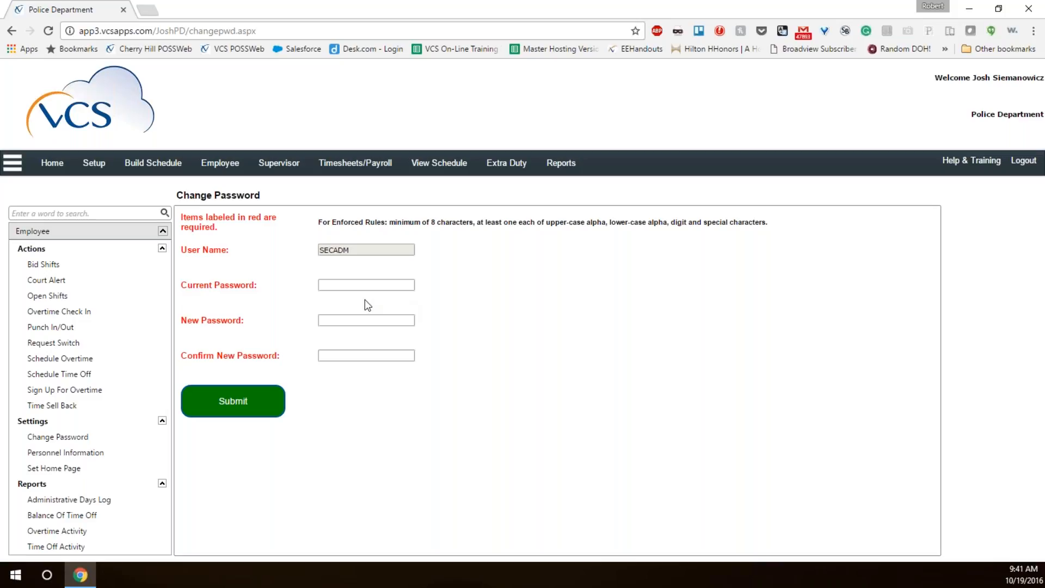
click(352, 284)
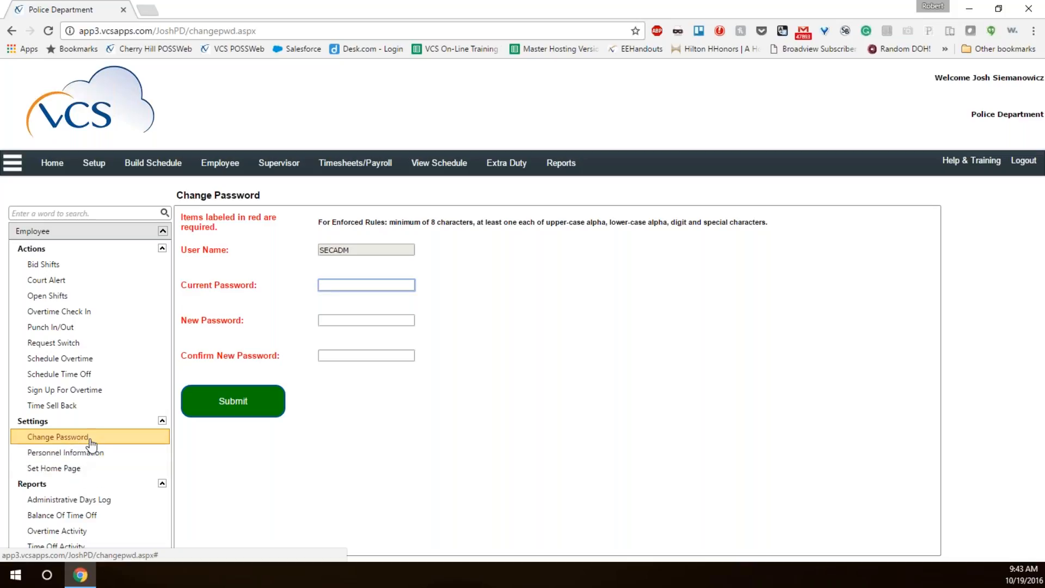
Browse the available home pages on the Set Home Page screen and save Daily Schedule as the home page.
click(55, 471)
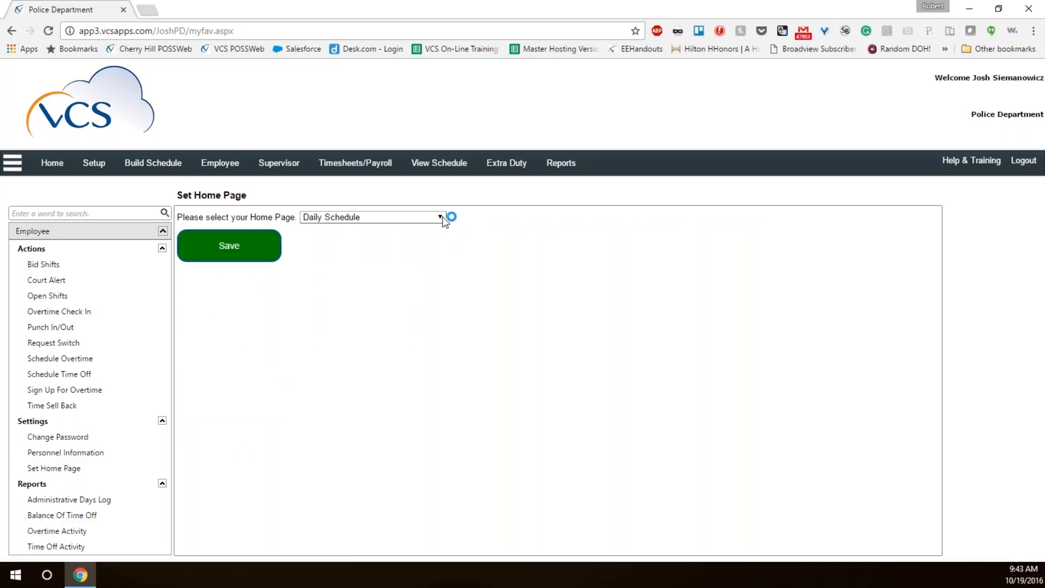
click(443, 218)
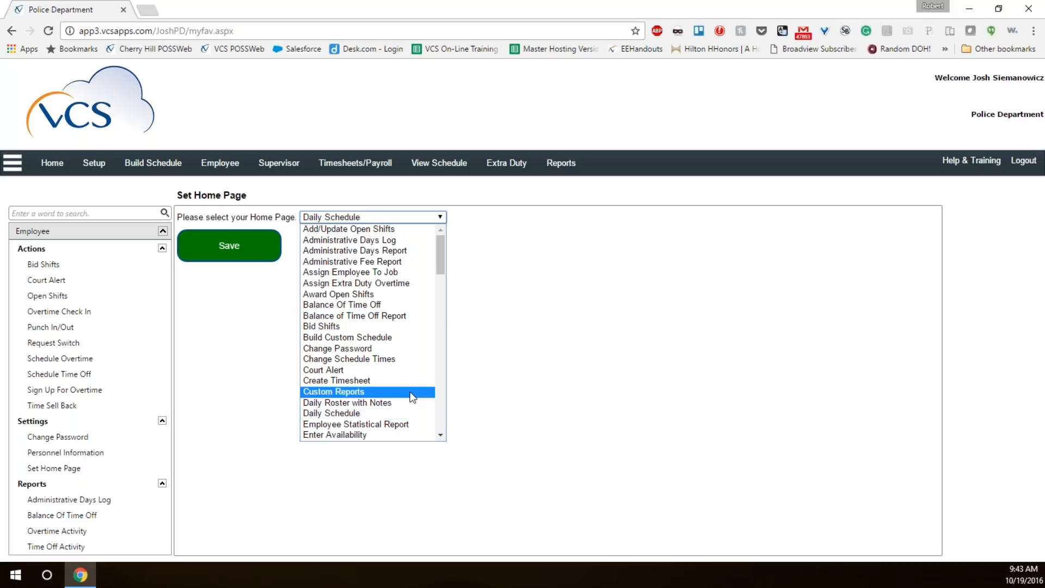
mouse_move(439, 248)
mouse_down()
mouse_move(439, 281)
mouse_move(436, 245)
mouse_up()
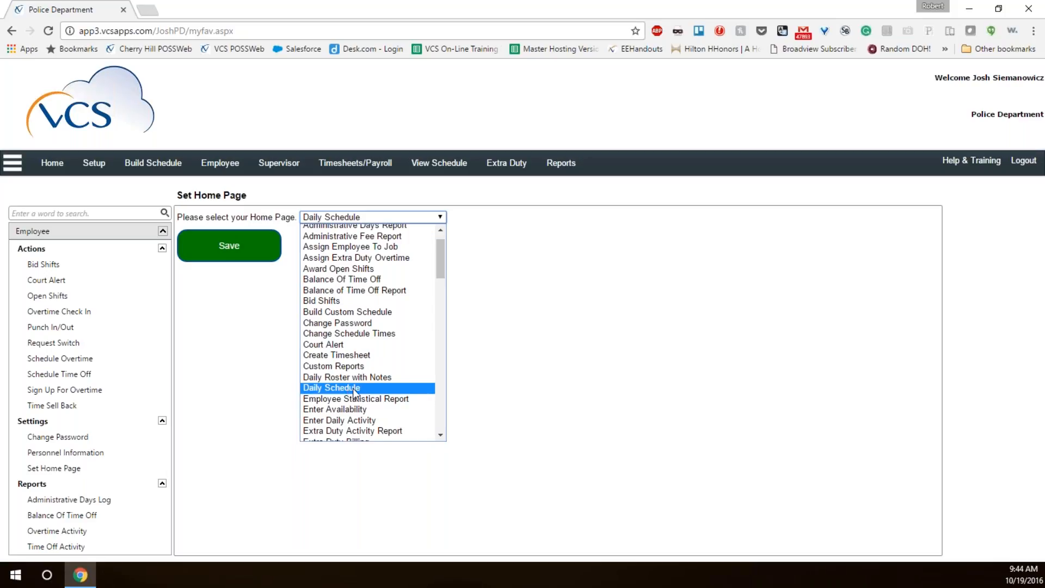
click(439, 384)
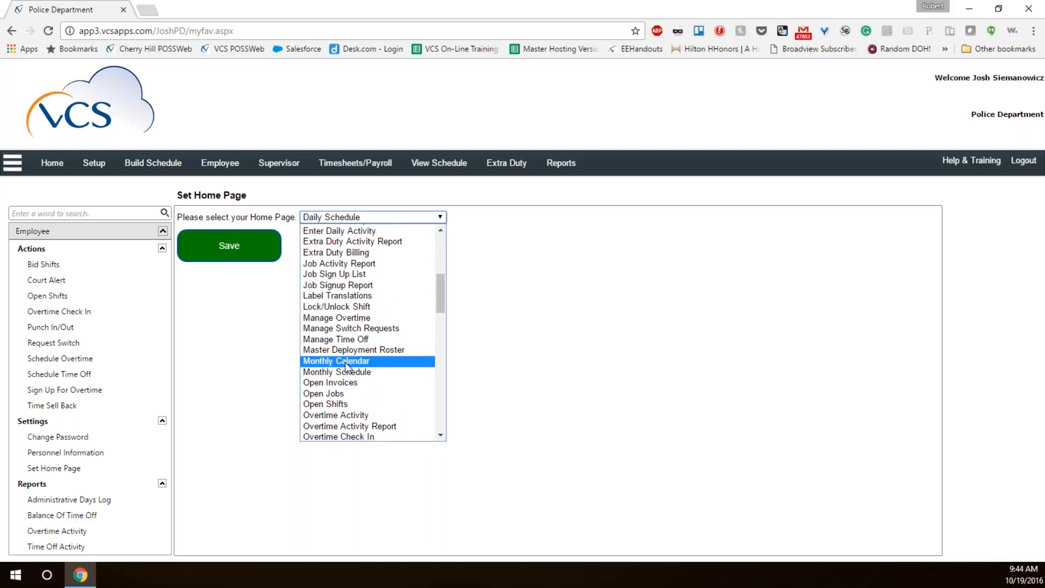
click(440, 387)
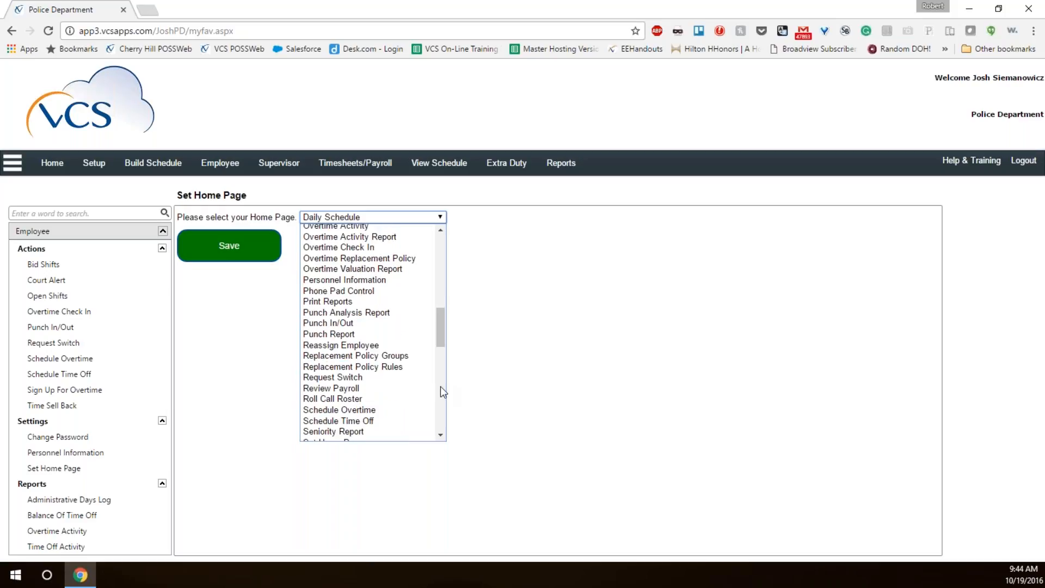
mouse_move(442, 334)
mouse_down()
mouse_move(445, 375)
mouse_move(444, 349)
mouse_up()
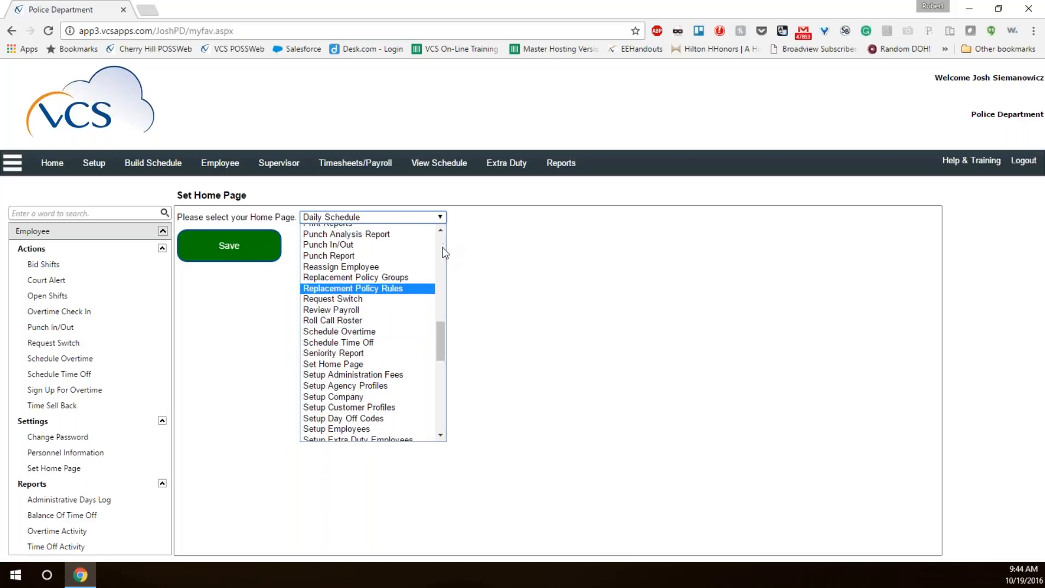
scroll(443, 248, up, 4)
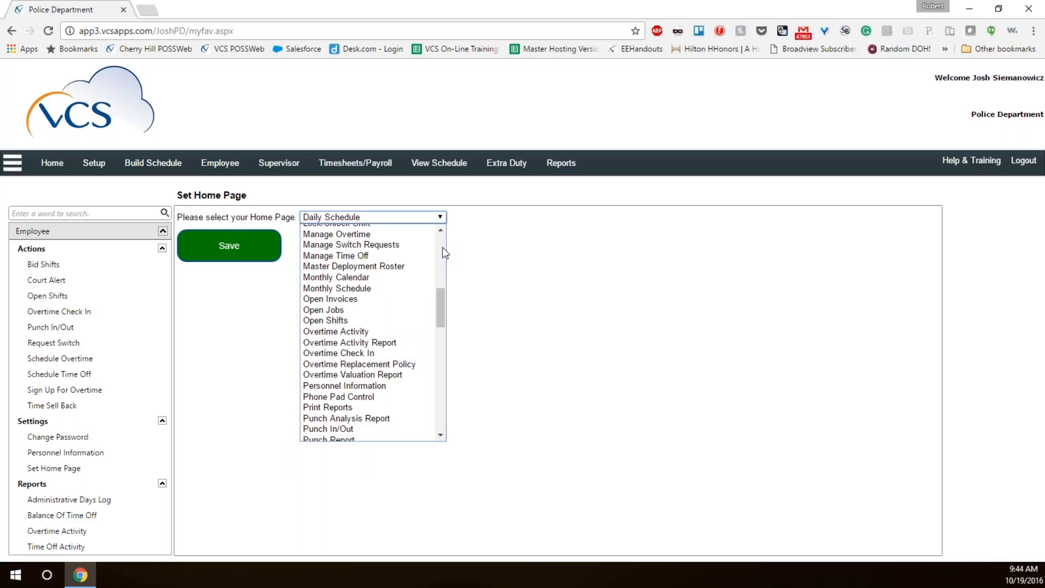
scroll(442, 247, up, 4)
click(226, 250)
click(230, 255)
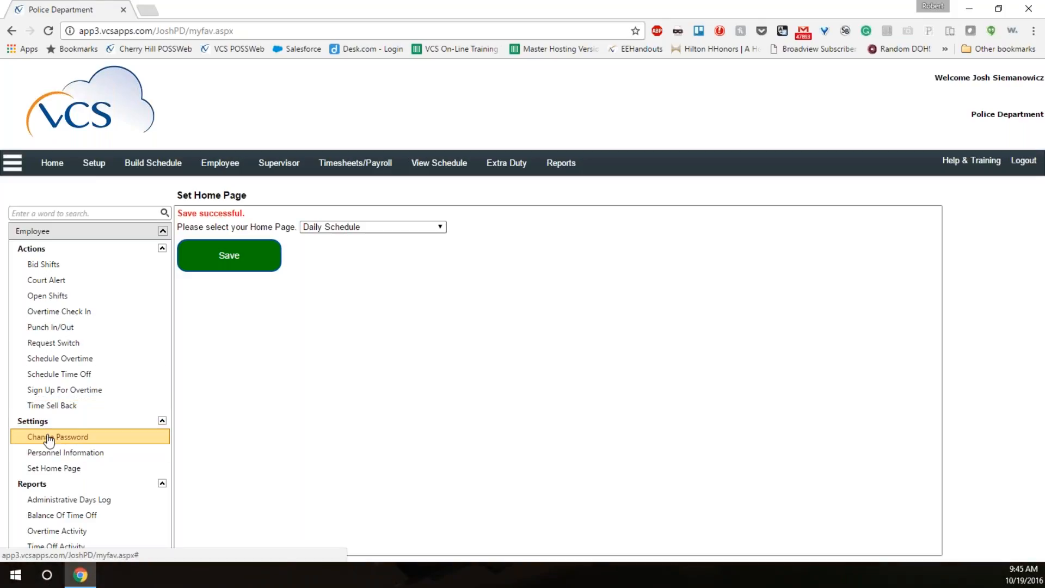
Open the Personnel Information form, review it down to the emergency contact section, and save it.
click(85, 457)
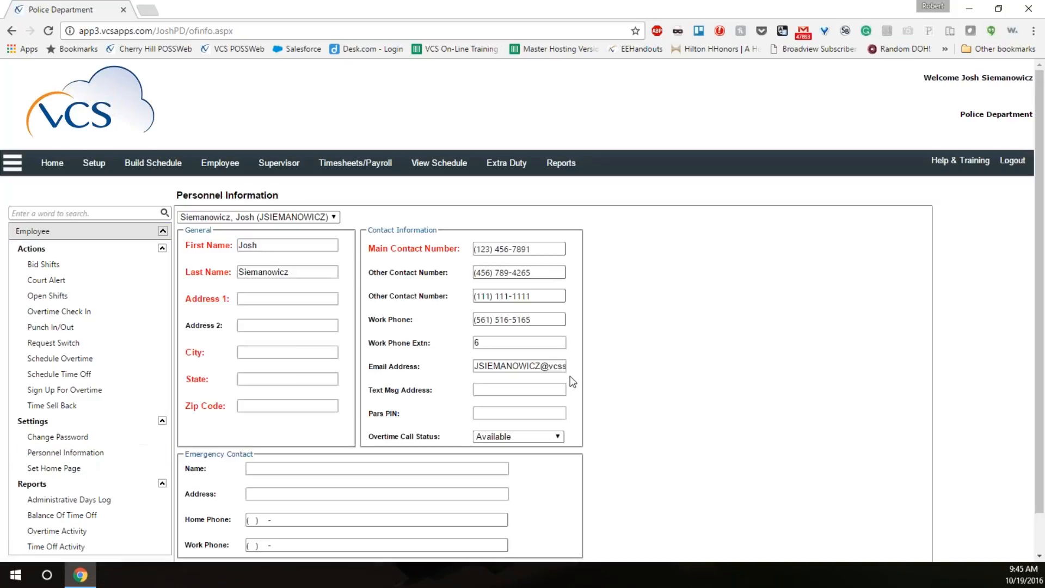
scroll(669, 328, down, 1)
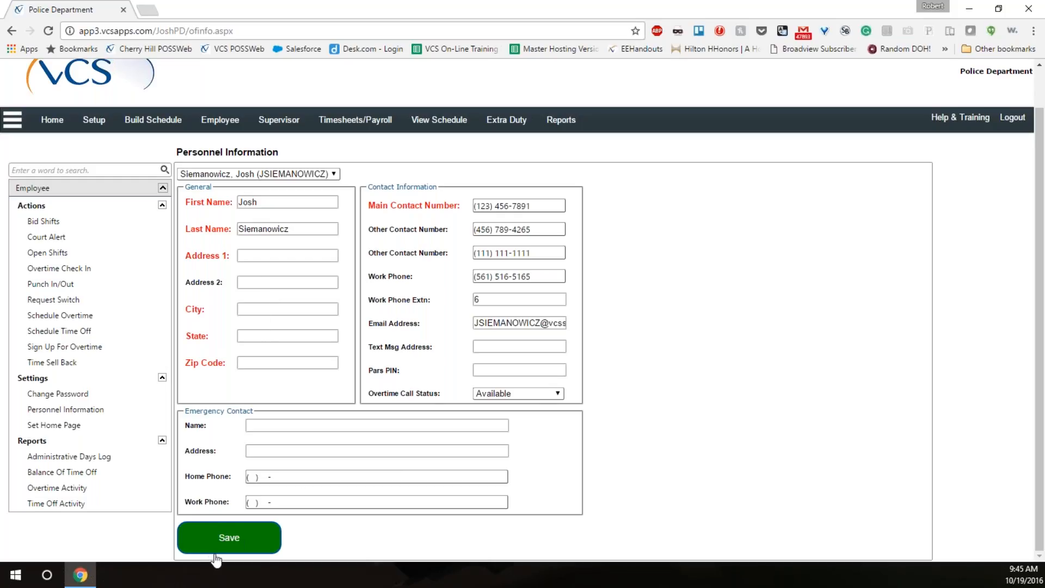
click(227, 539)
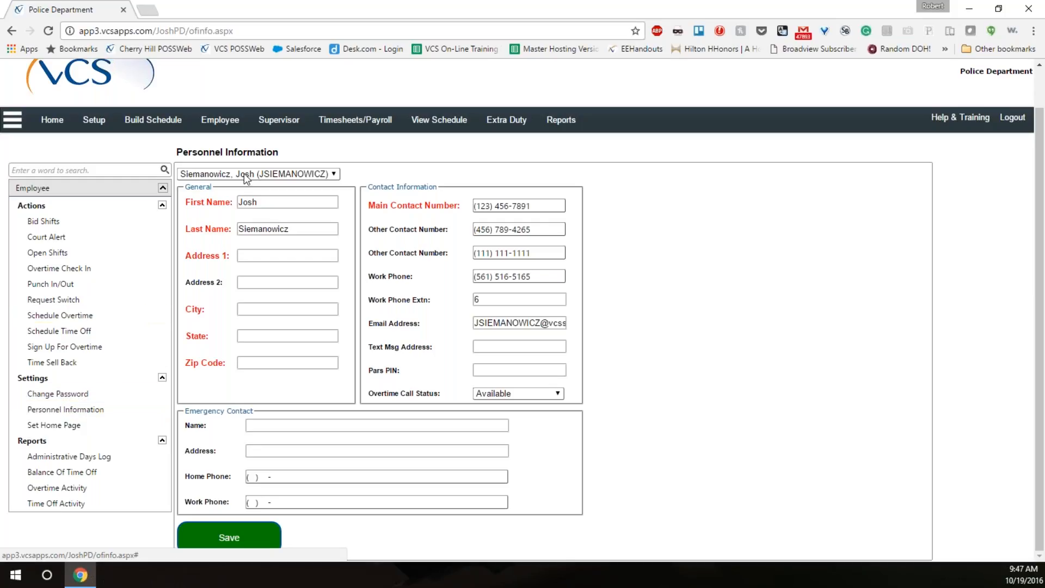
Open the Daily Schedule view and collapse the side navigation to give the shift panels more room.
click(448, 128)
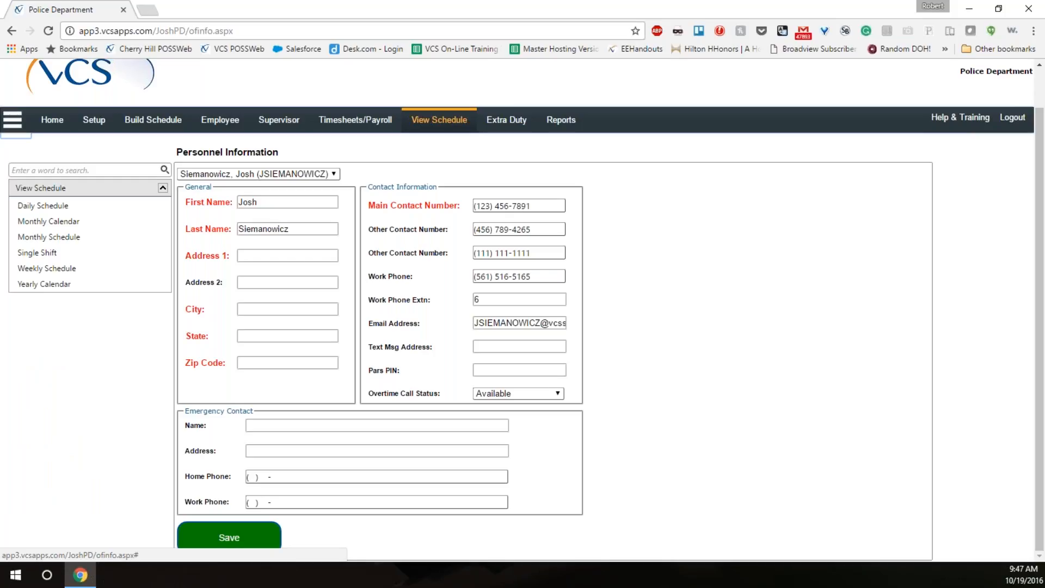
click(47, 209)
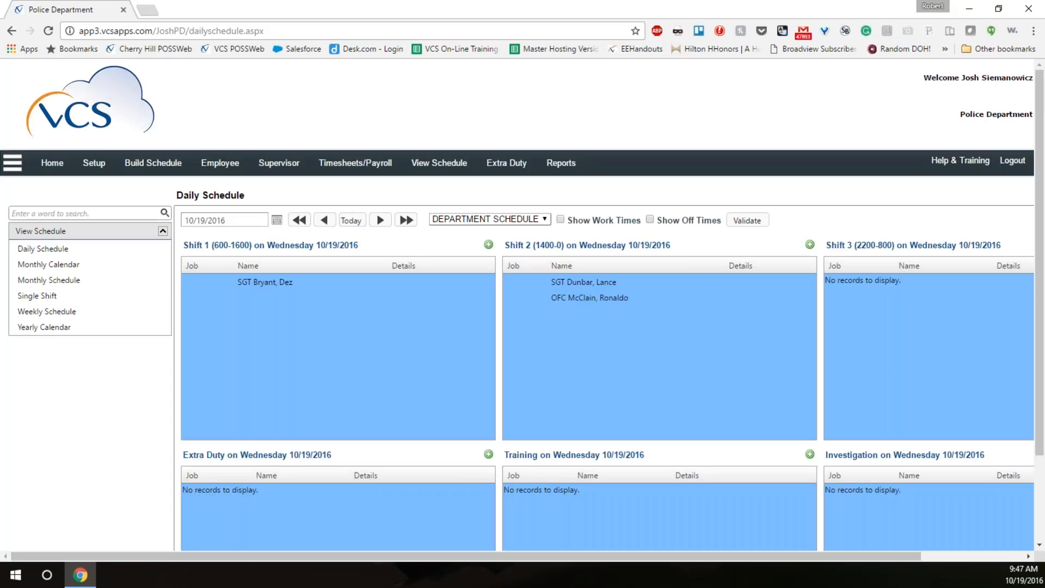
click(11, 166)
scroll(554, 247, down, 2)
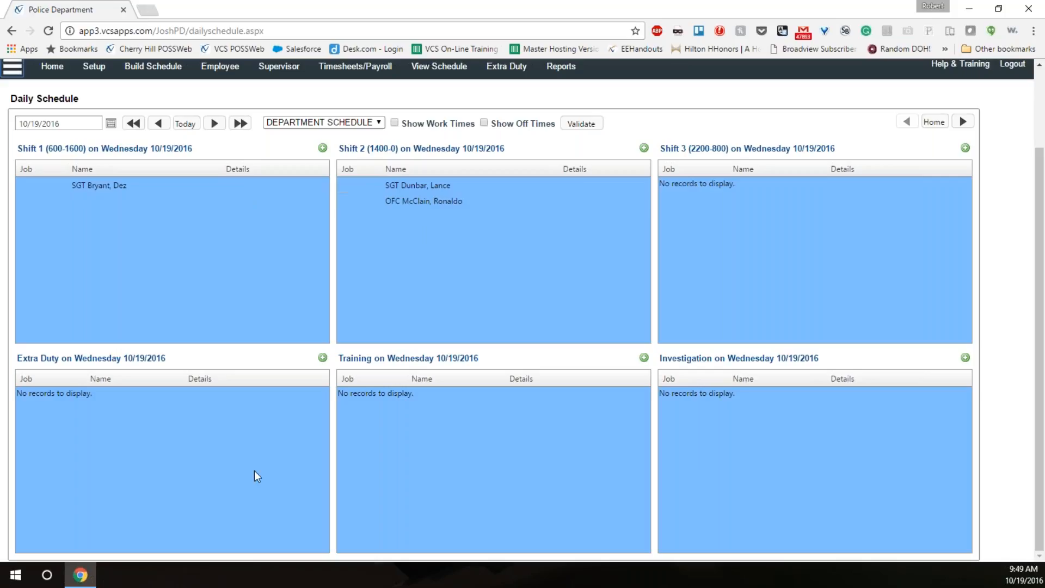
View the next page of shift panels in the daily schedule and return to the first page.
click(963, 125)
click(963, 130)
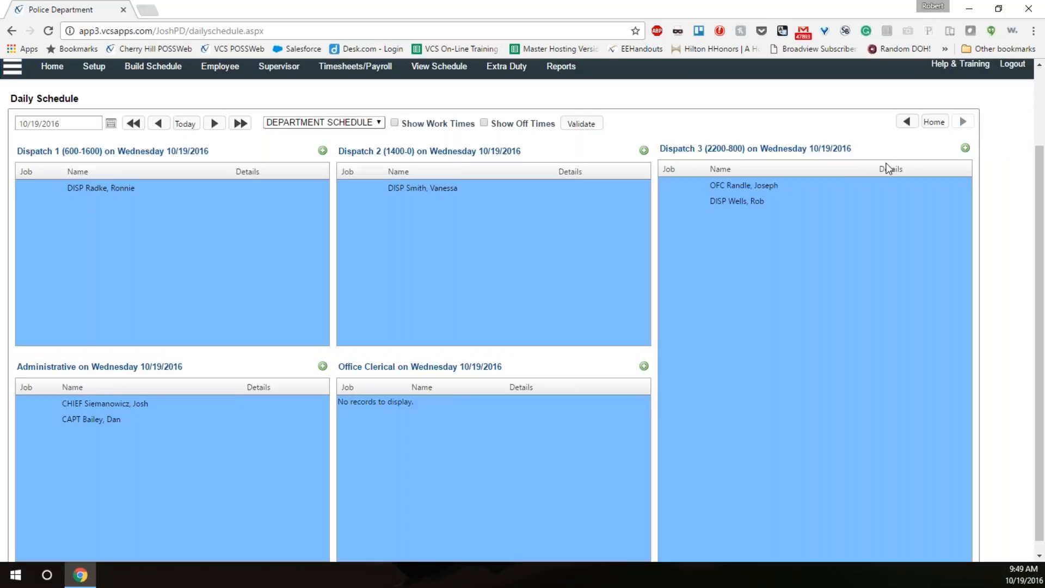
click(907, 123)
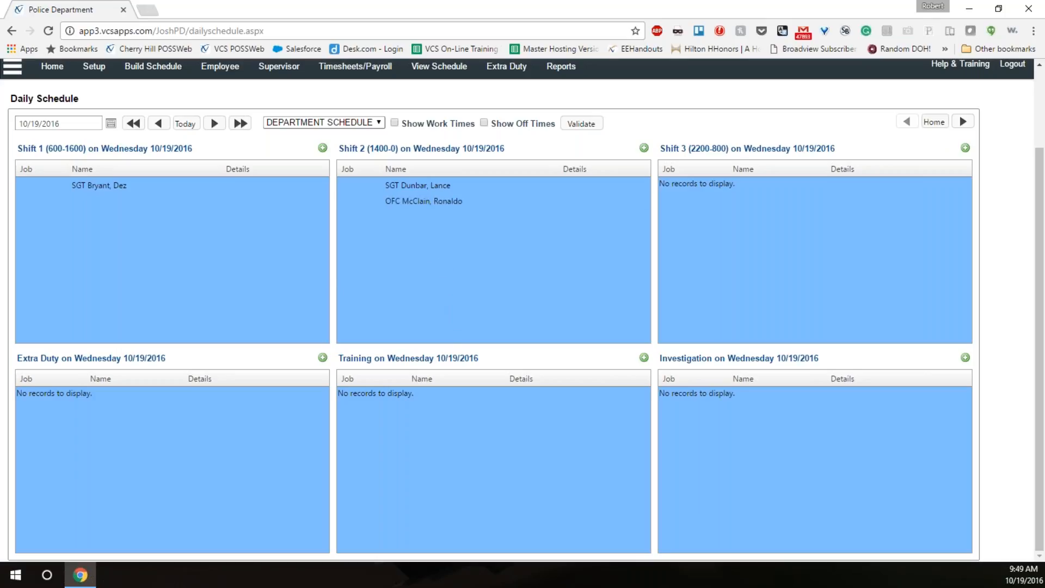
Compare the PATROL and DEPARTMENT SCHEDULE layouts of the daily schedule, ending on DEPARTMENT SCHEDULE.
click(381, 123)
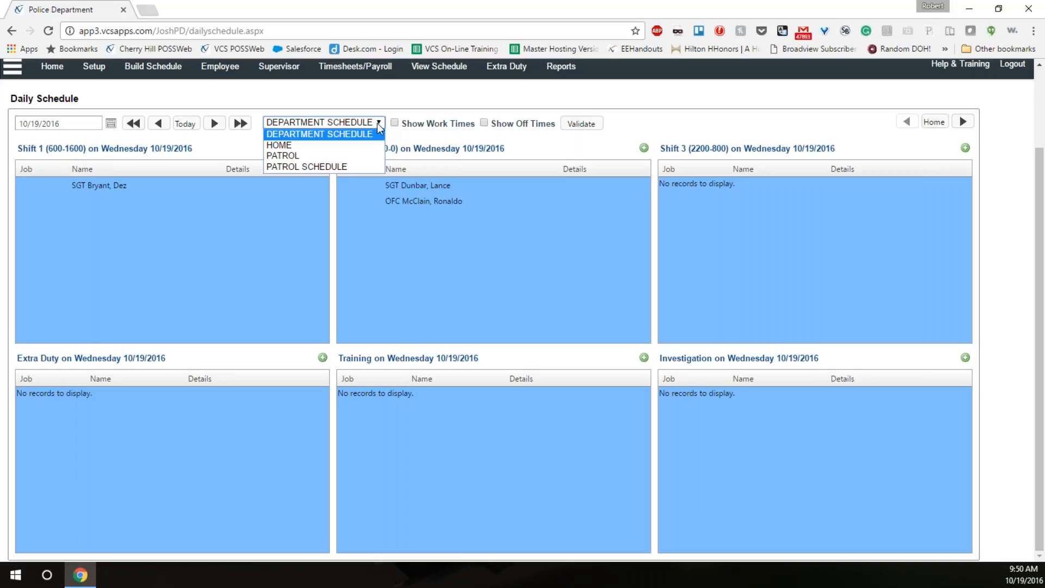
click(290, 156)
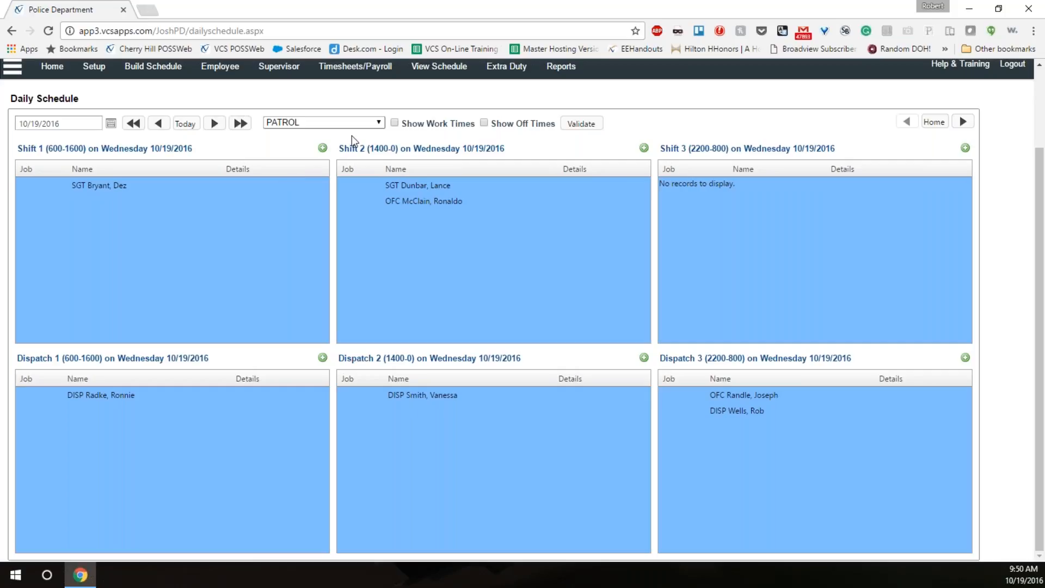
click(381, 124)
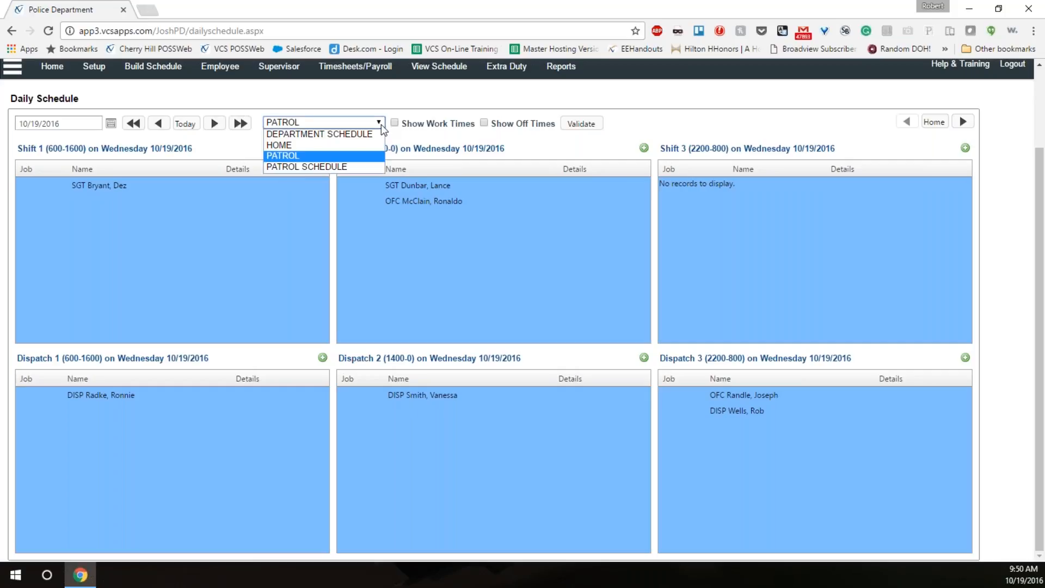
click(353, 135)
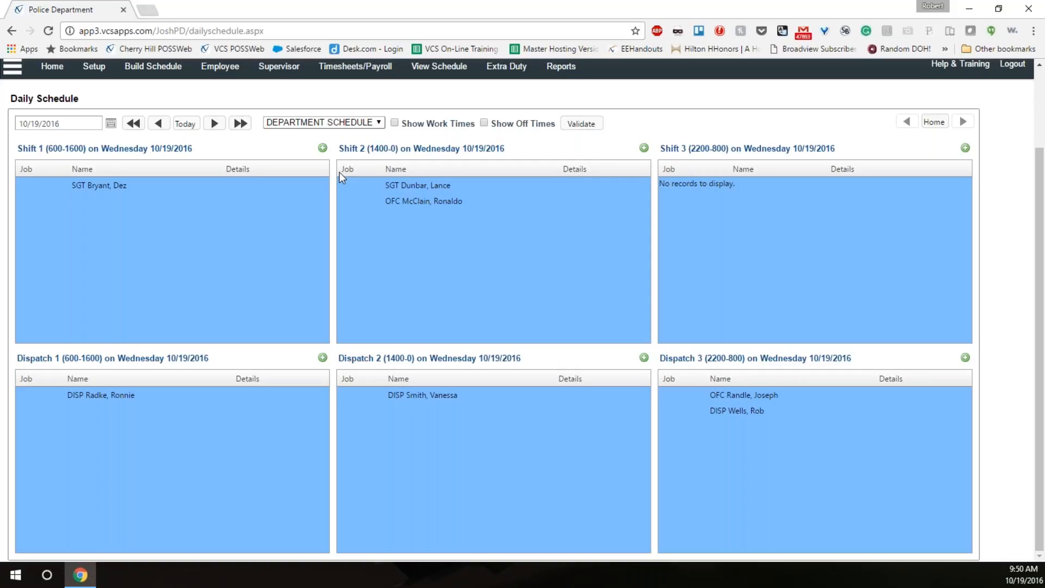
click(380, 123)
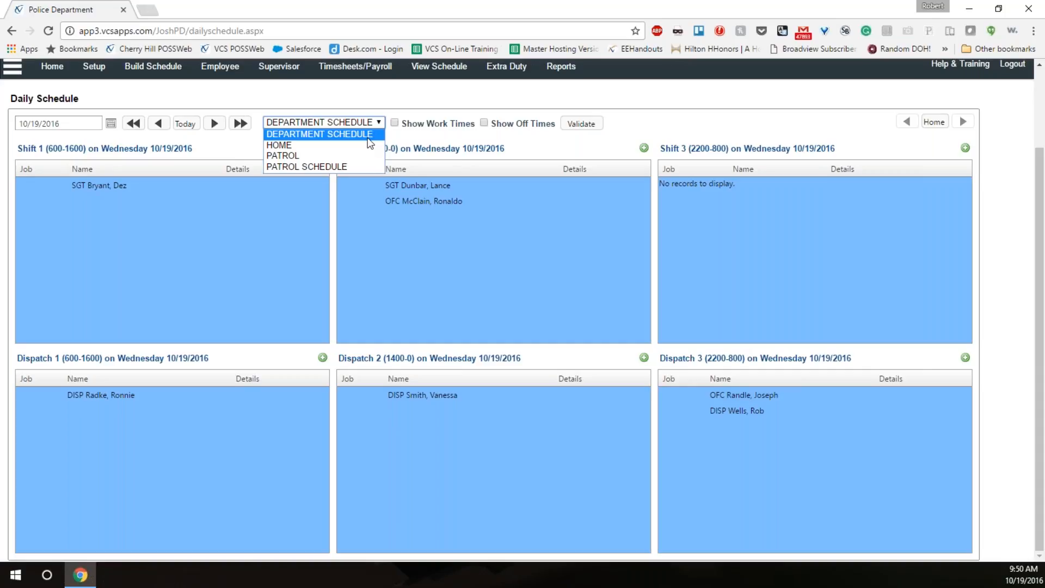
click(357, 160)
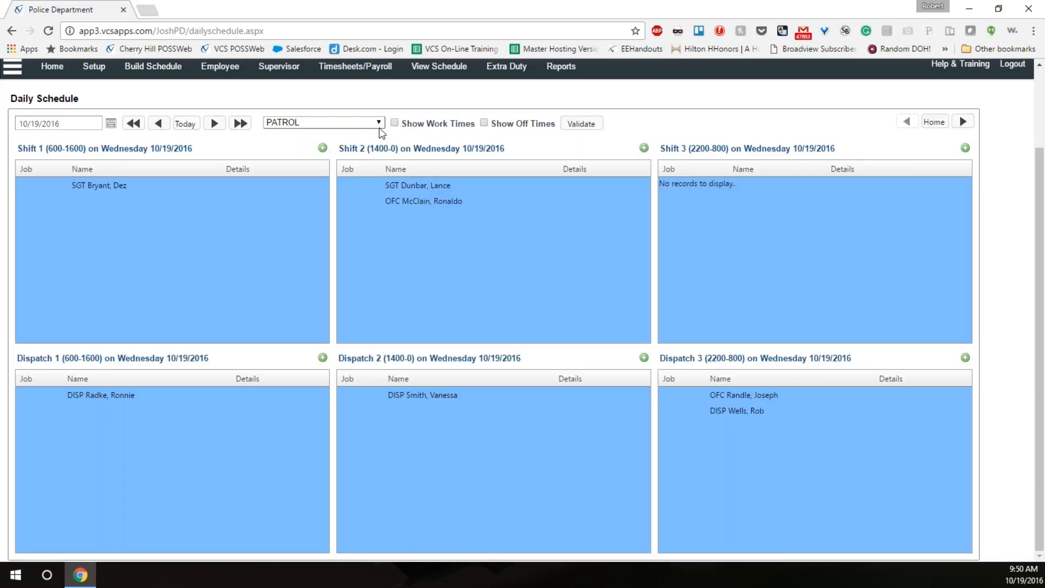
click(380, 125)
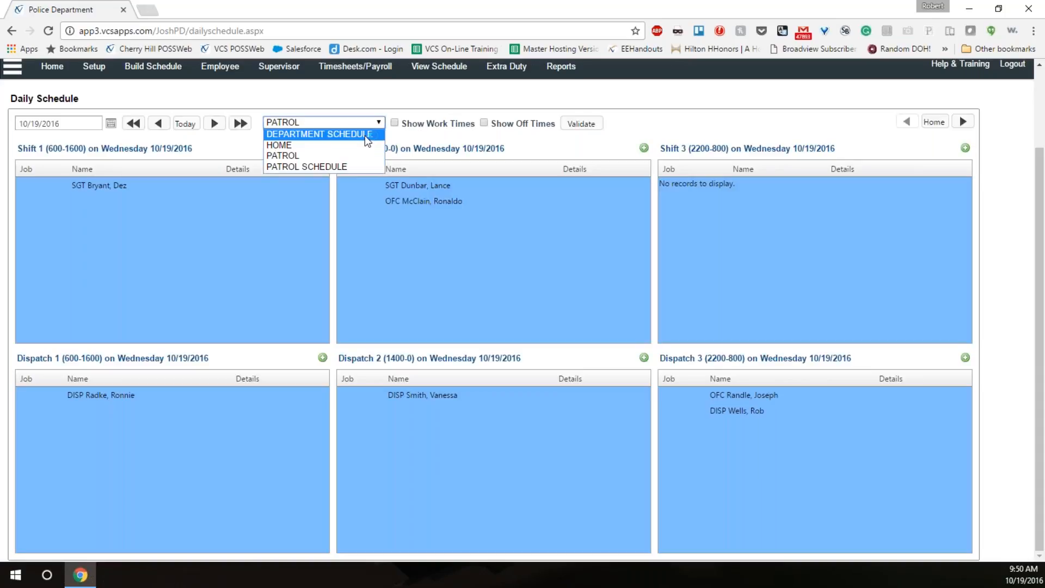
click(365, 137)
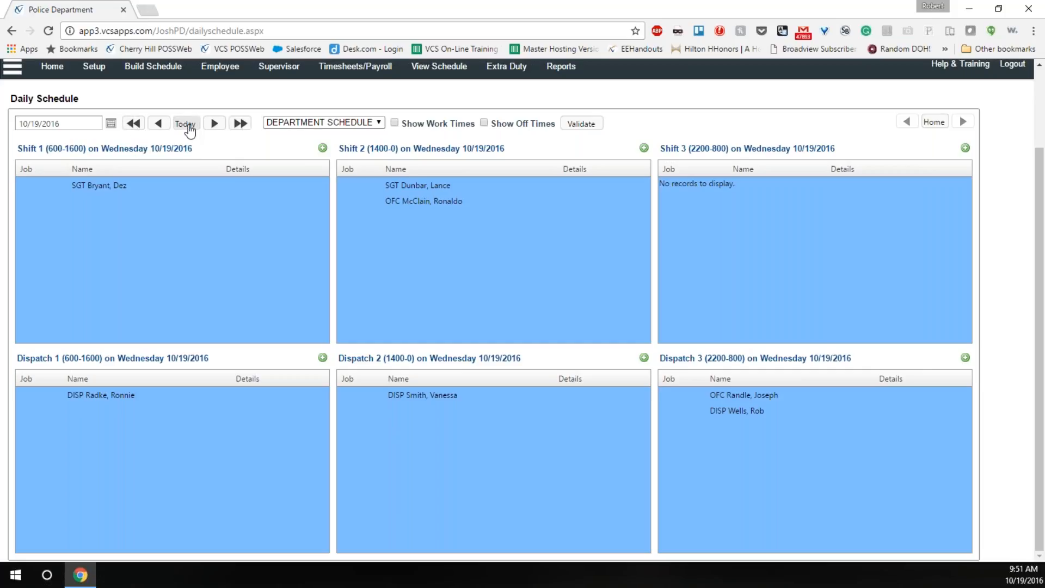
Set the daily schedule's date to 11/28/2016 using the calendar.
click(112, 124)
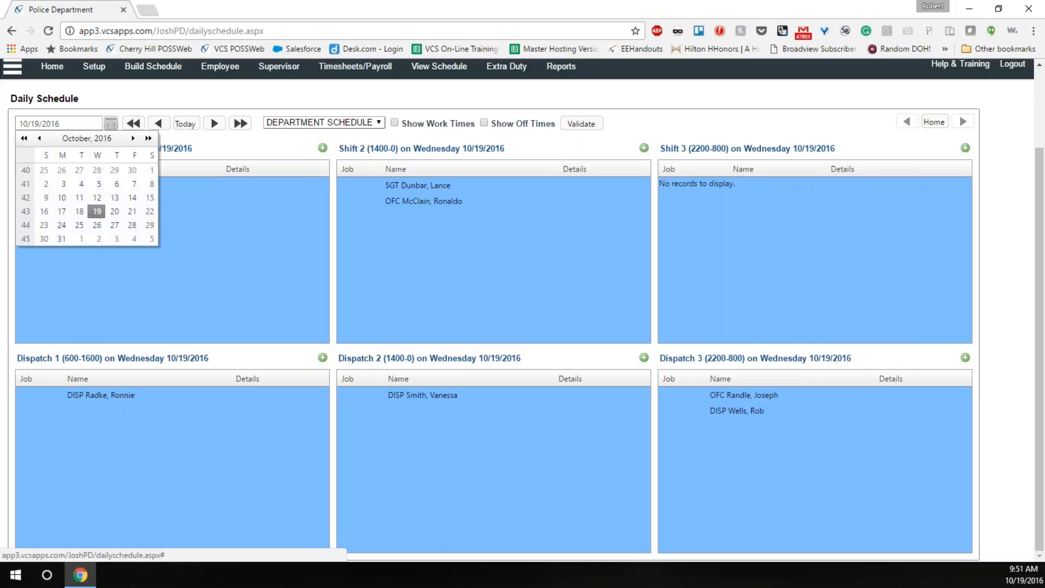
click(132, 139)
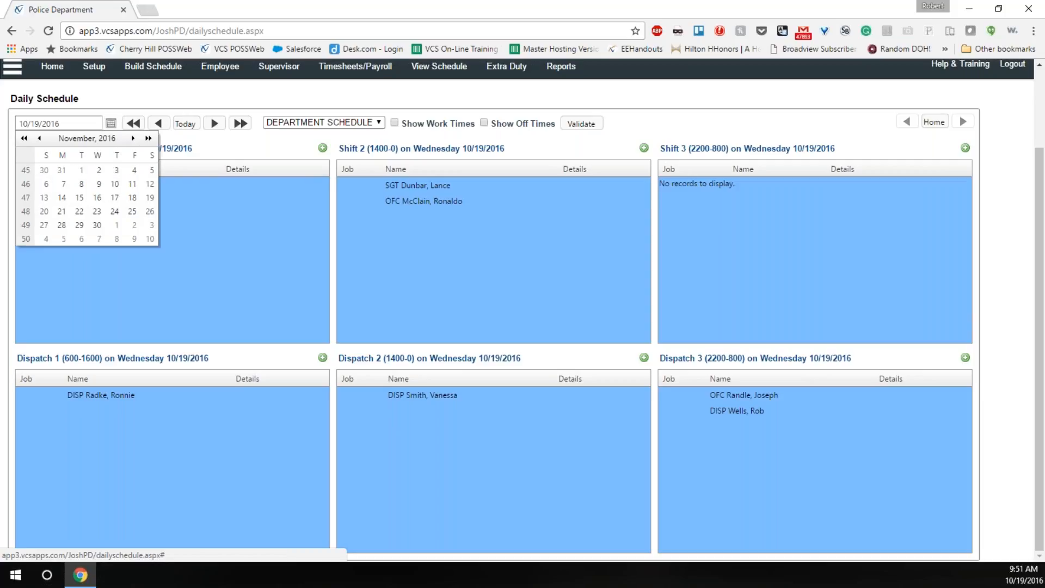
click(61, 225)
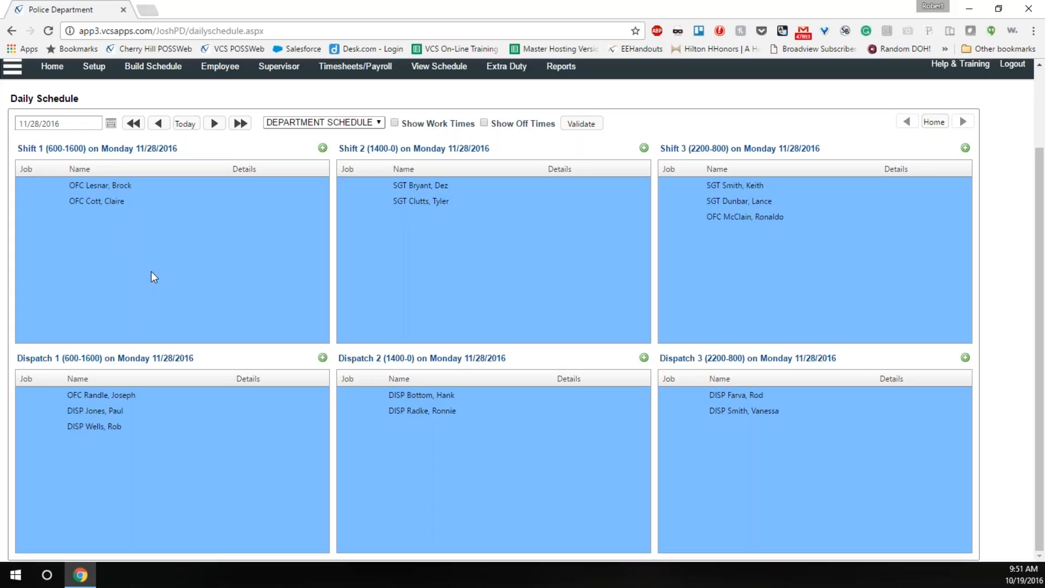
Restore the side navigation and open the Weekly Schedule view.
click(7, 70)
scroll(79, 206, up, 1)
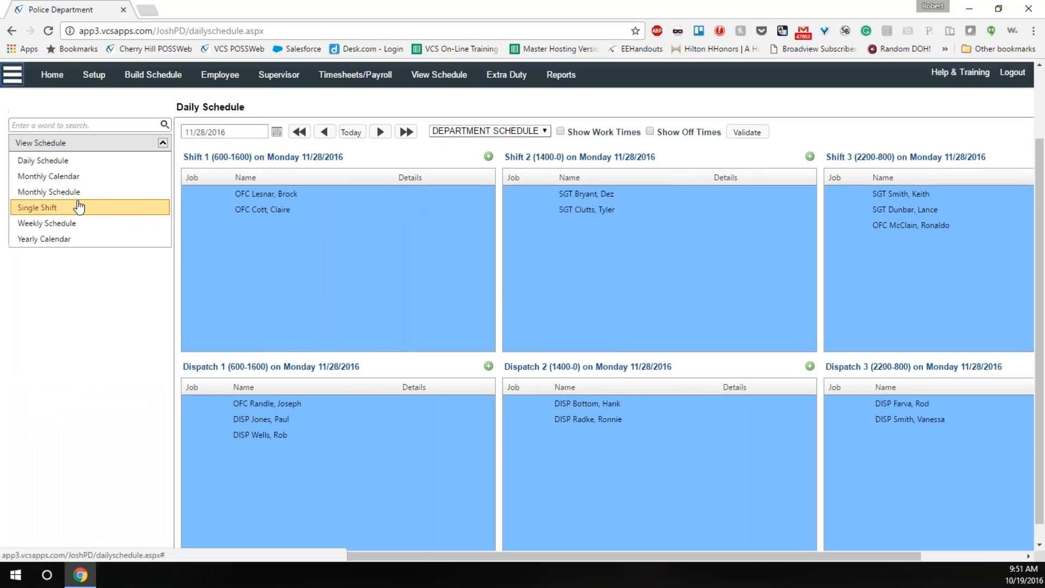
scroll(87, 191, up, 1)
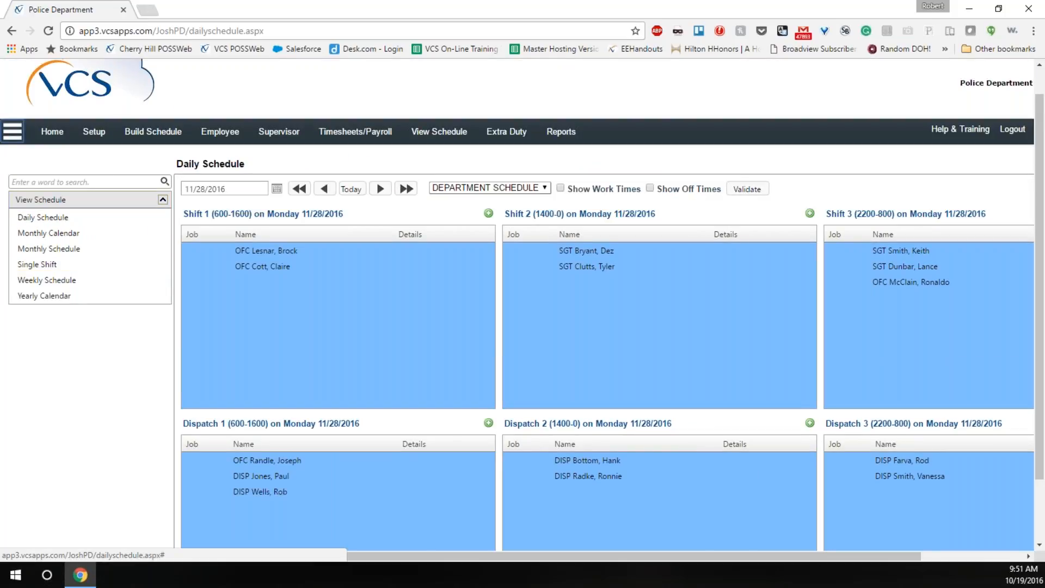
click(56, 284)
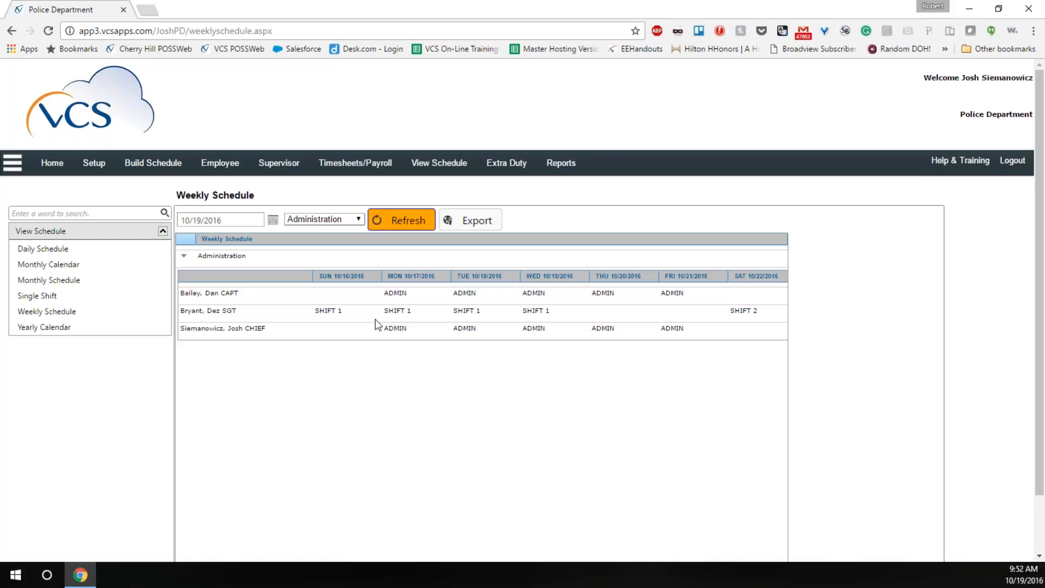
Show the weekly schedule for Squad A and set its date to 10/24/2016.
click(358, 220)
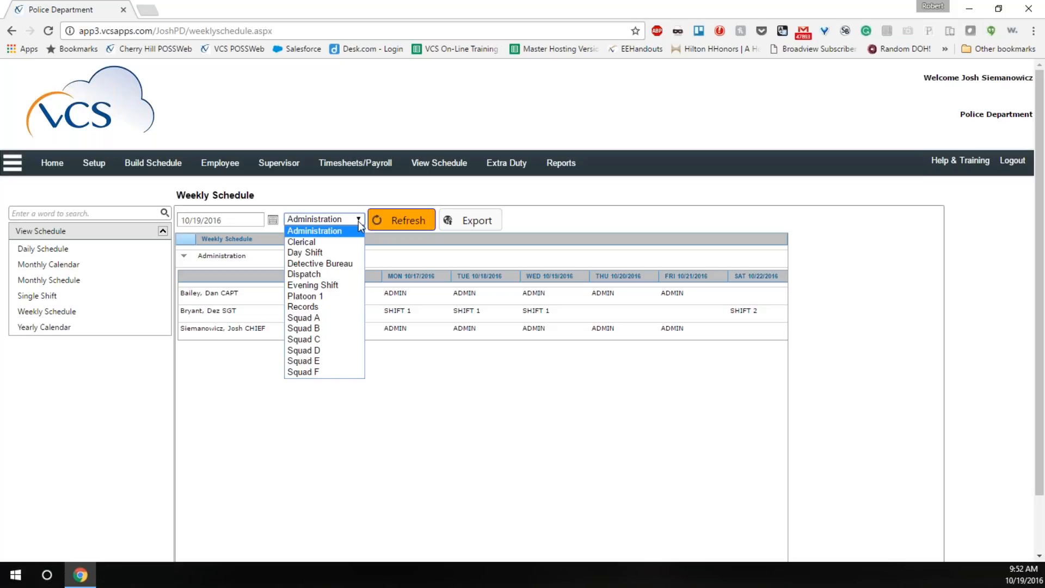
click(326, 317)
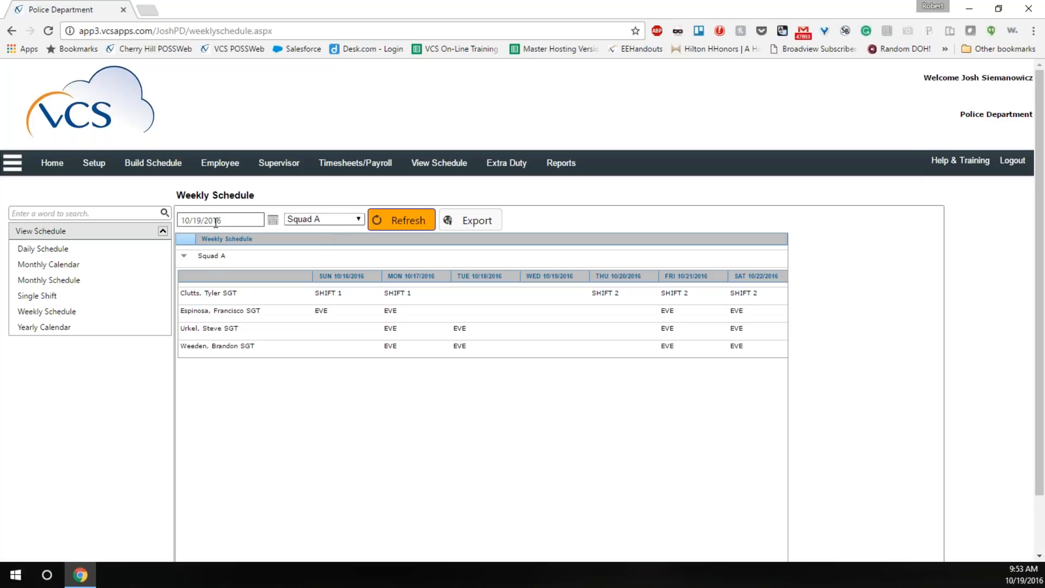
click(273, 221)
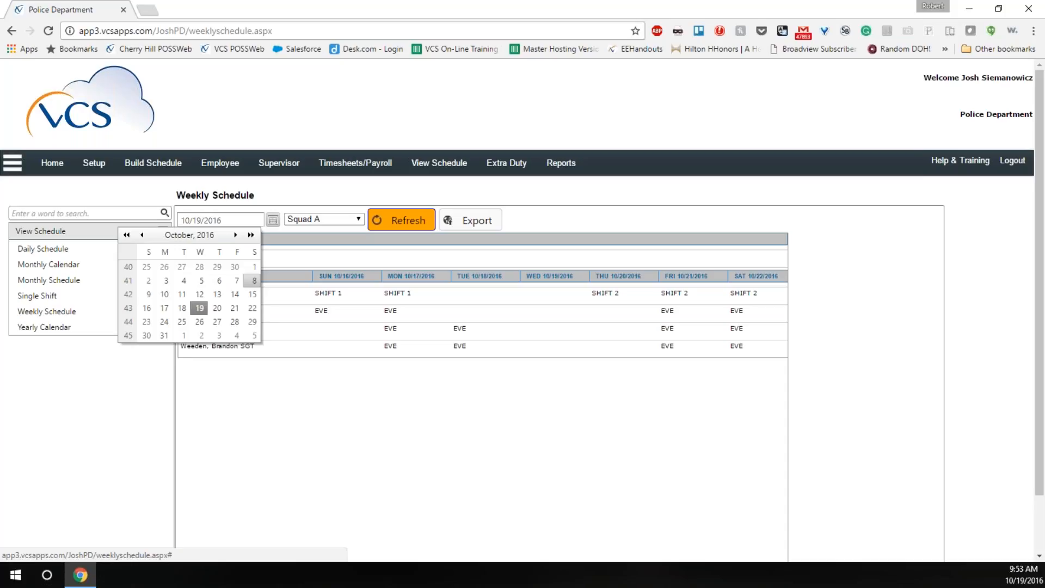
click(163, 322)
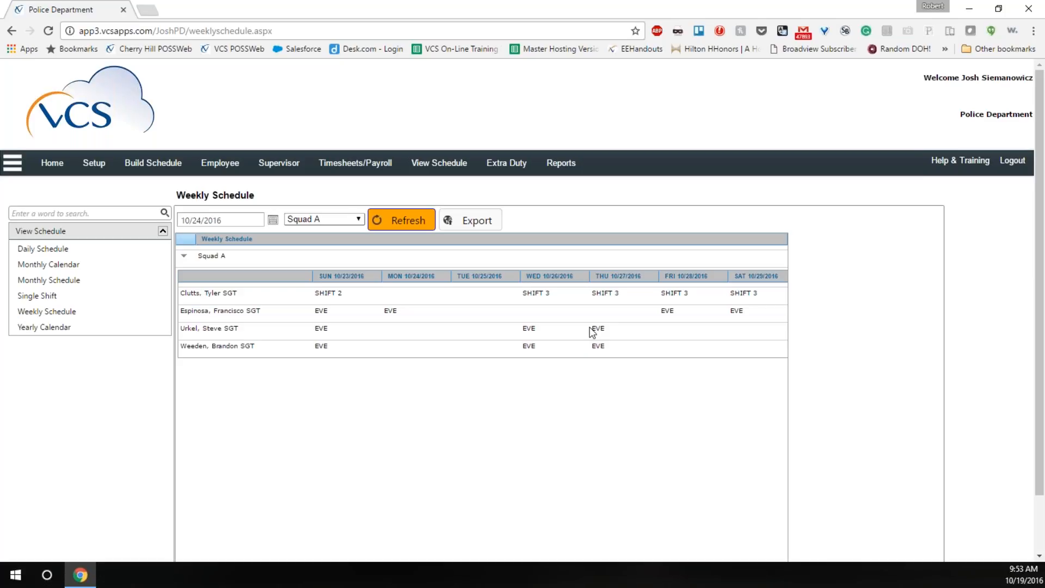
Open the Monthly Schedule view and display Squad A for the date 12/13/2016.
click(67, 282)
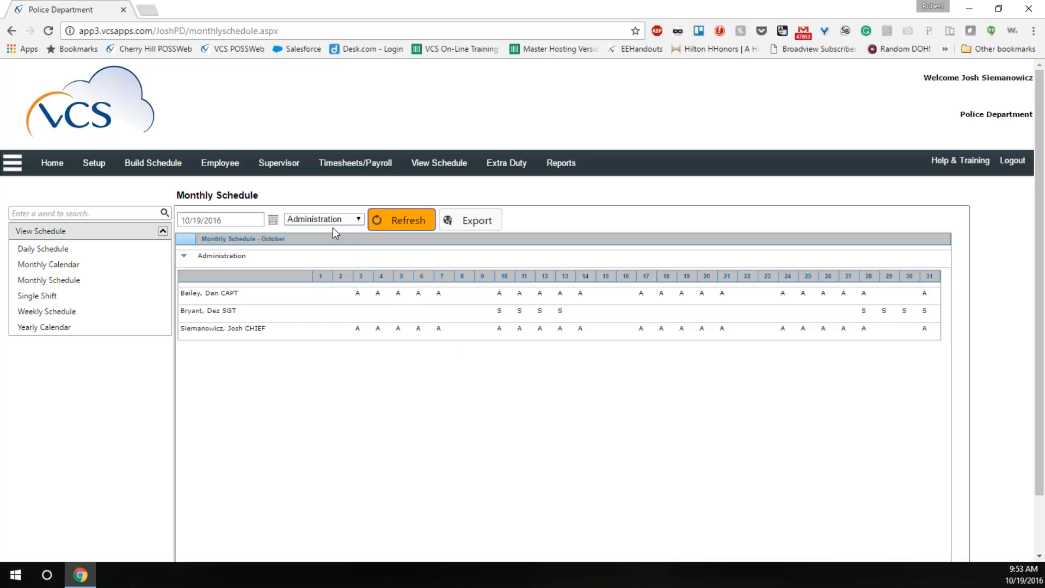
click(355, 220)
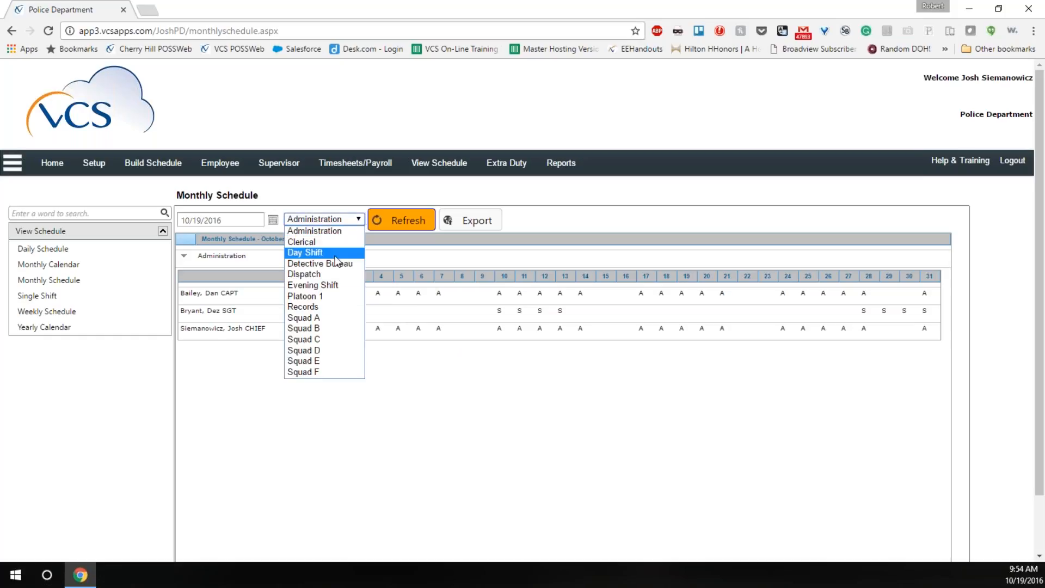
click(324, 318)
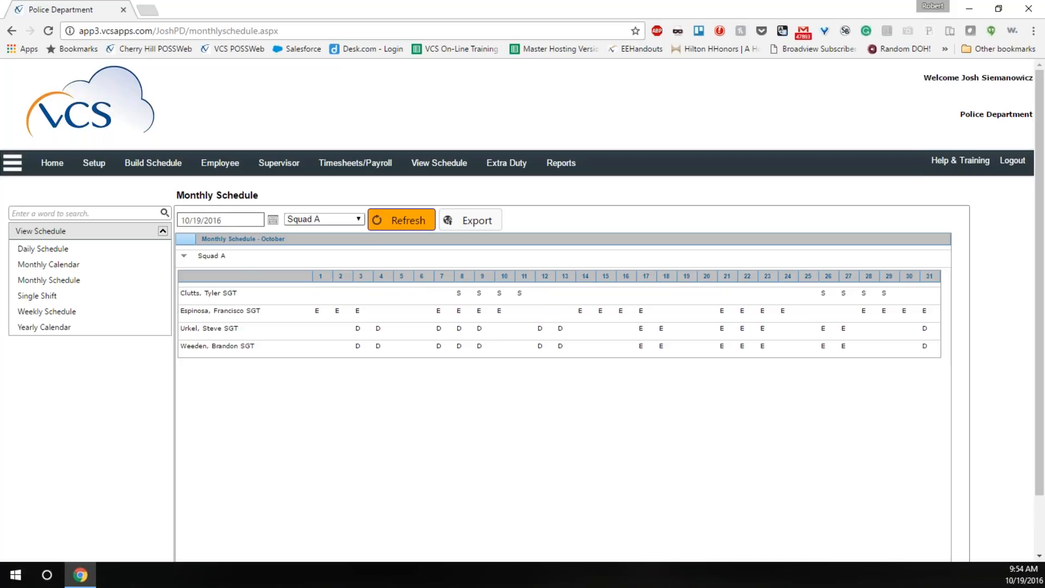
click(271, 223)
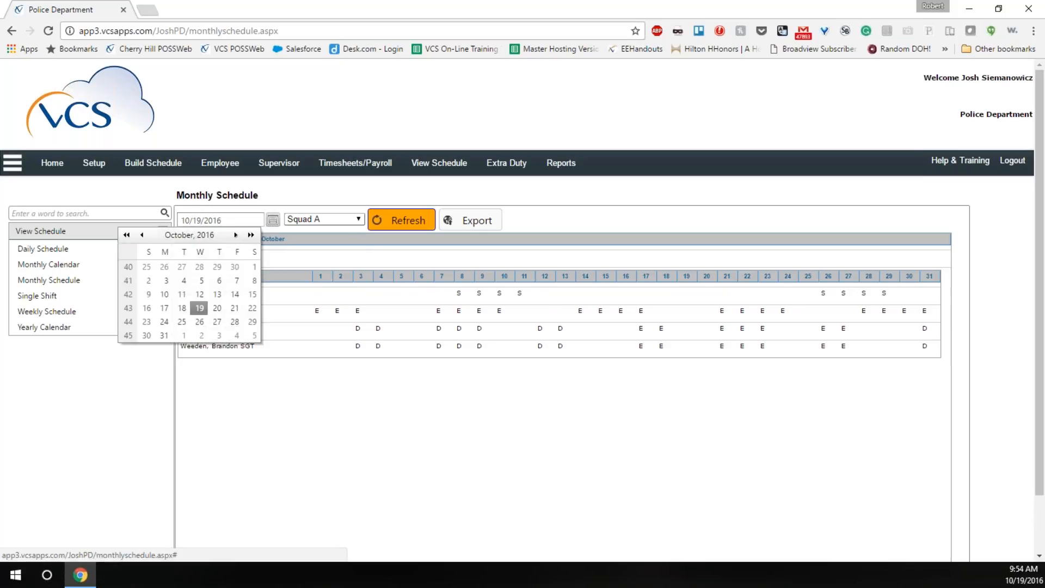
click(236, 235)
click(236, 236)
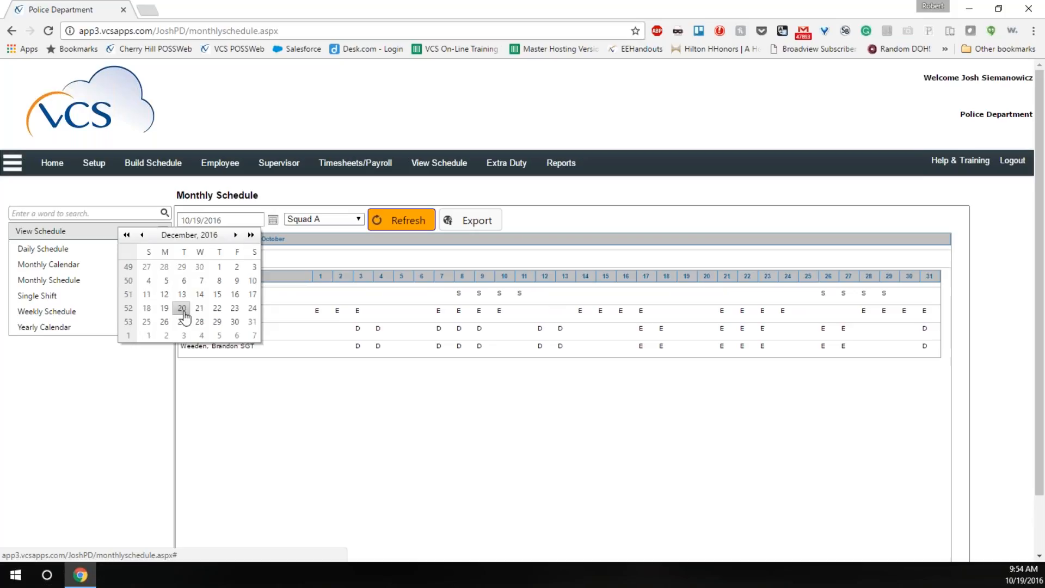
click(184, 294)
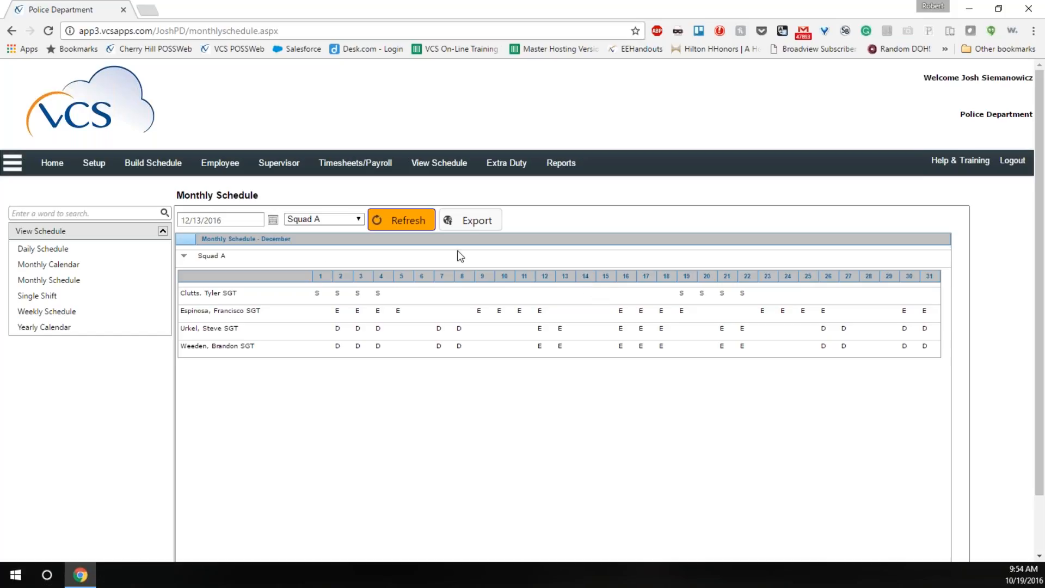
Open the Monthly Calendar view and look through its month choices, keeping October selected.
click(65, 266)
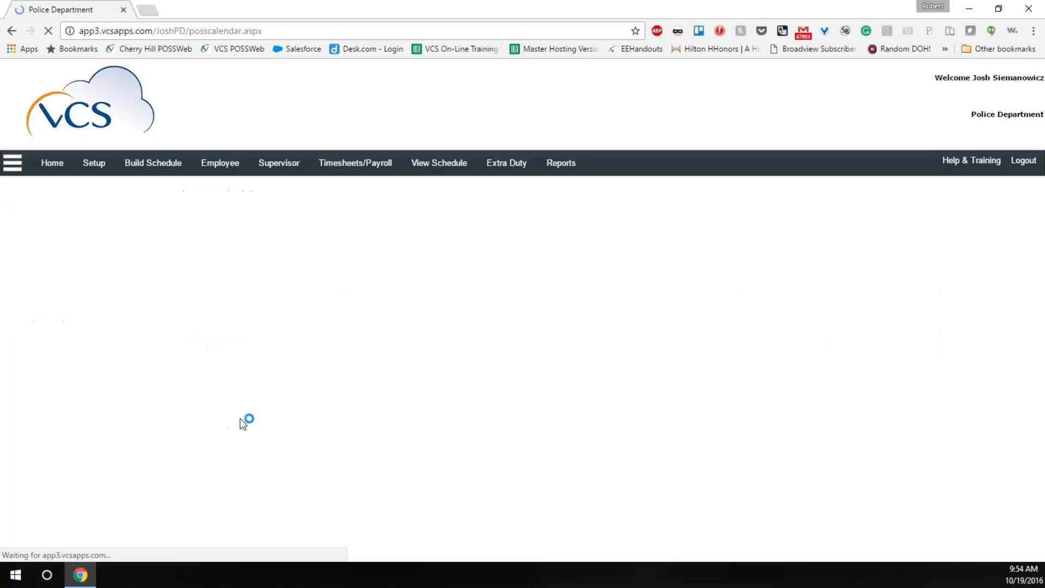
scroll(523, 309, down, 1)
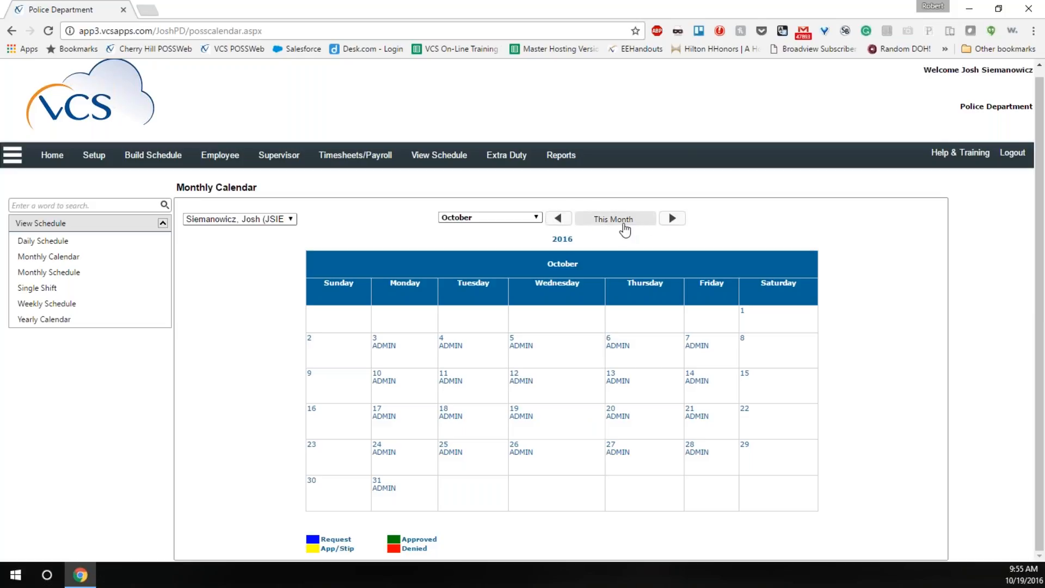
click(537, 218)
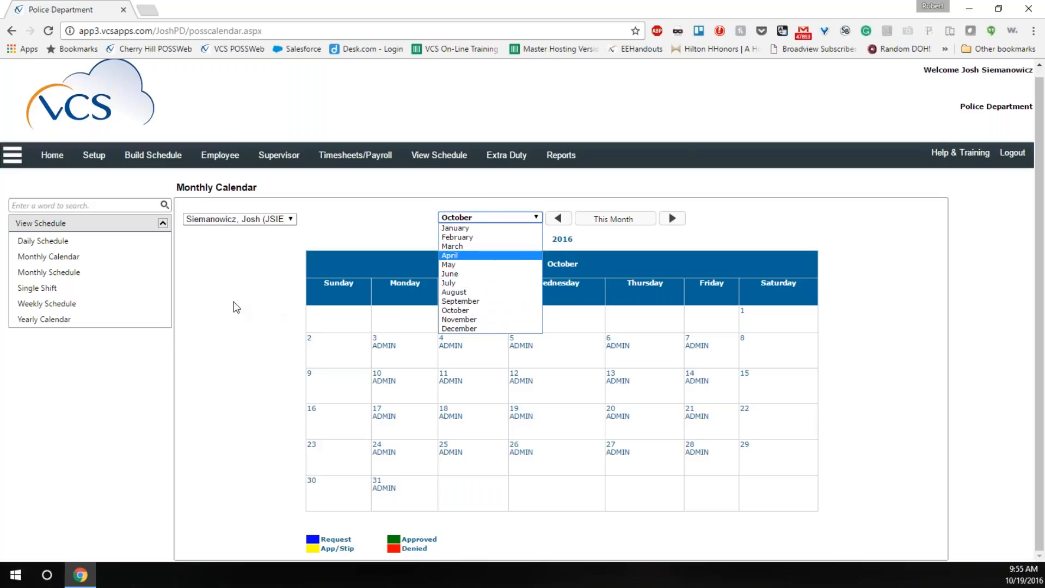
click(235, 305)
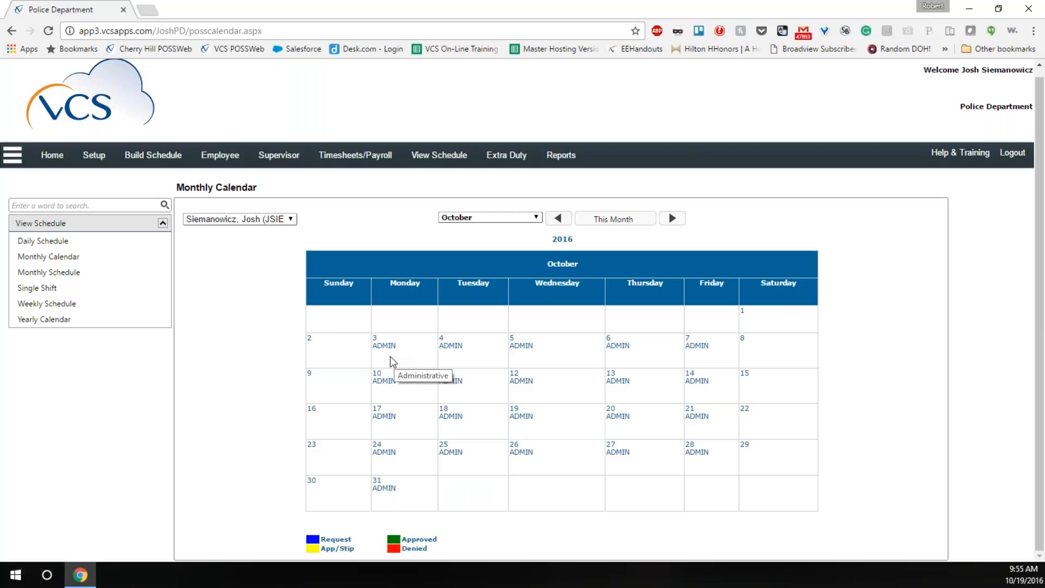
Open the Yearly Calendar and examine the approved and requested entries from January through December.
click(26, 322)
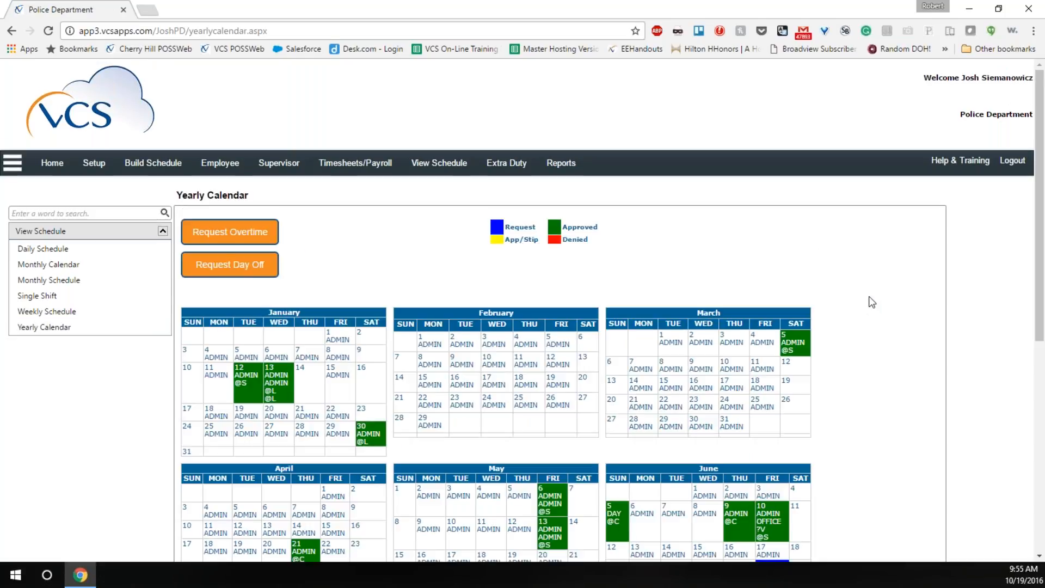
scroll(878, 292, down, 3)
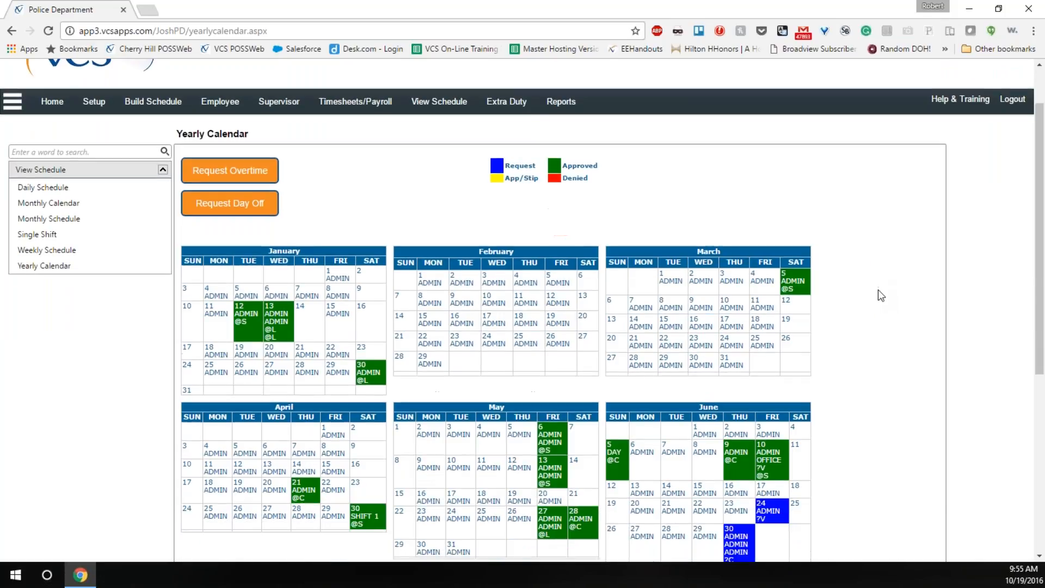
scroll(880, 296, down, 1)
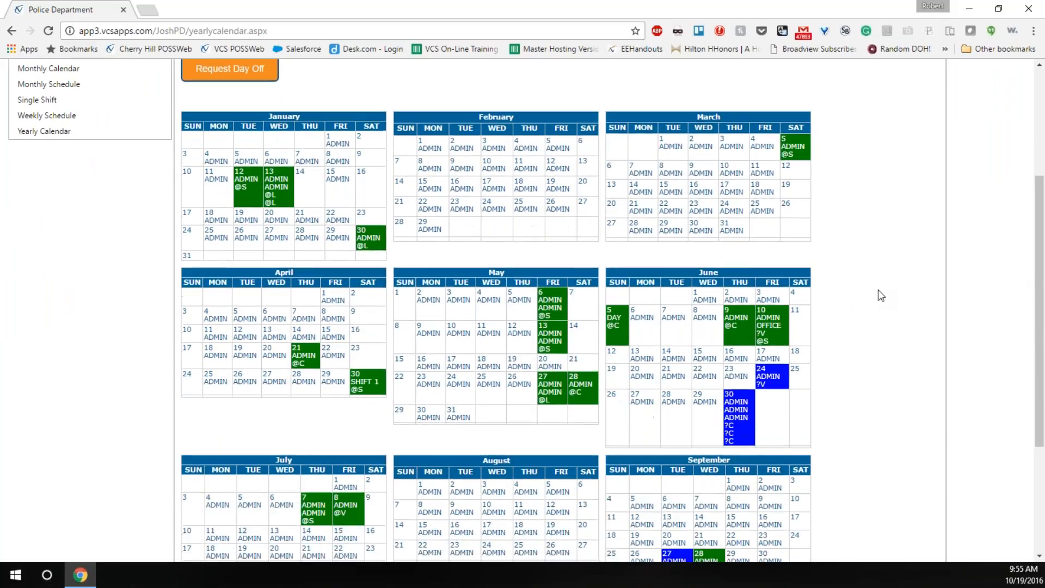
scroll(881, 295, down, 1)
scroll(881, 296, down, 1)
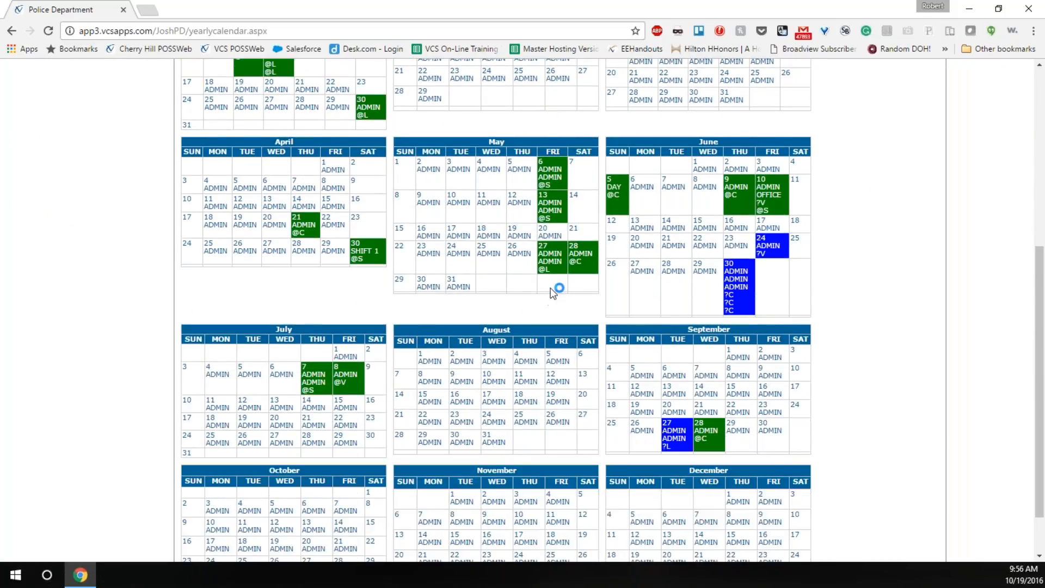
mouse_move(556, 271)
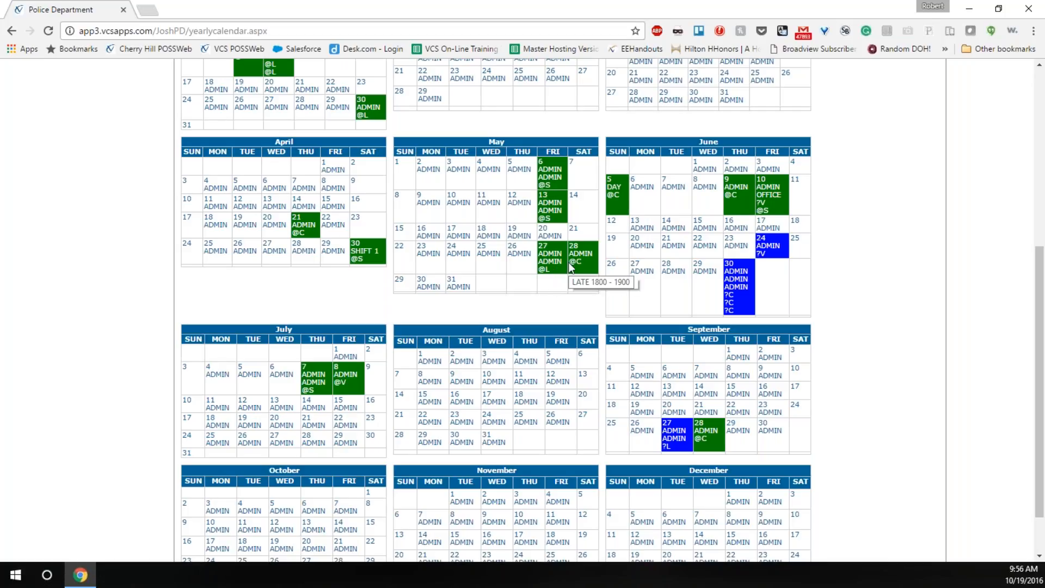
mouse_move(736, 281)
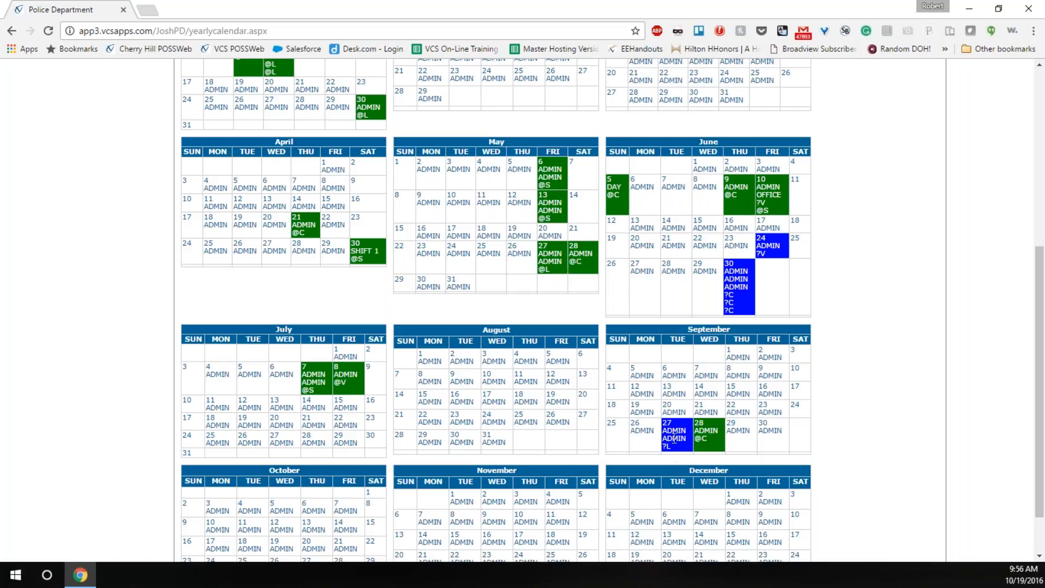
scroll(674, 438, down, 2)
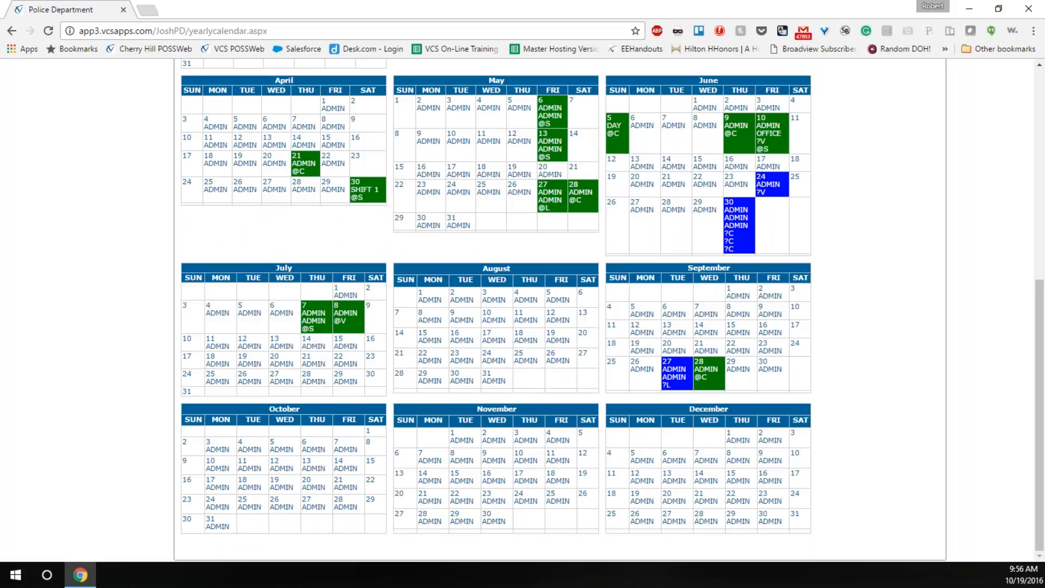
scroll(268, 293, up, 7)
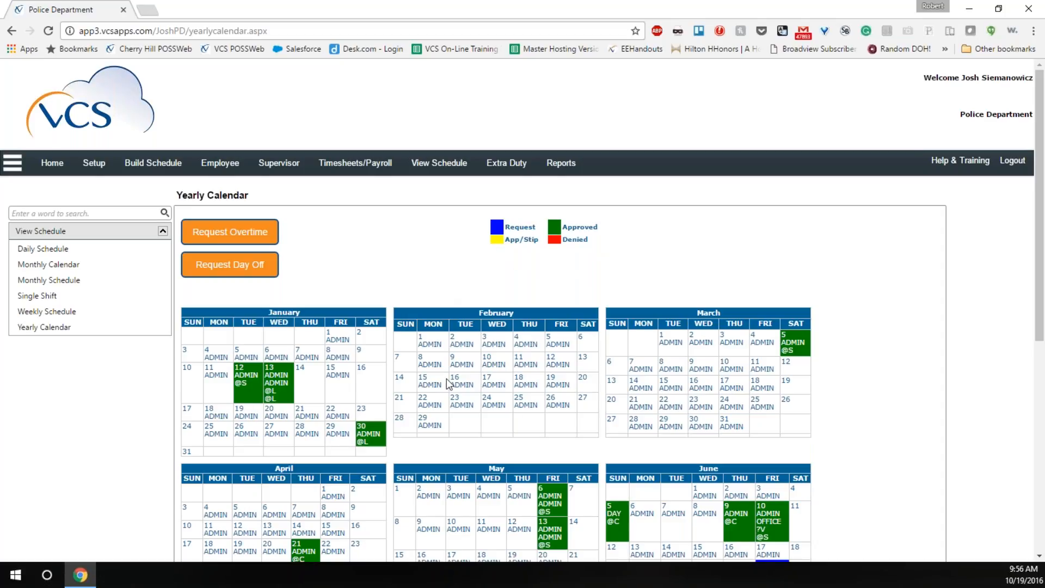
scroll(469, 391, down, 7)
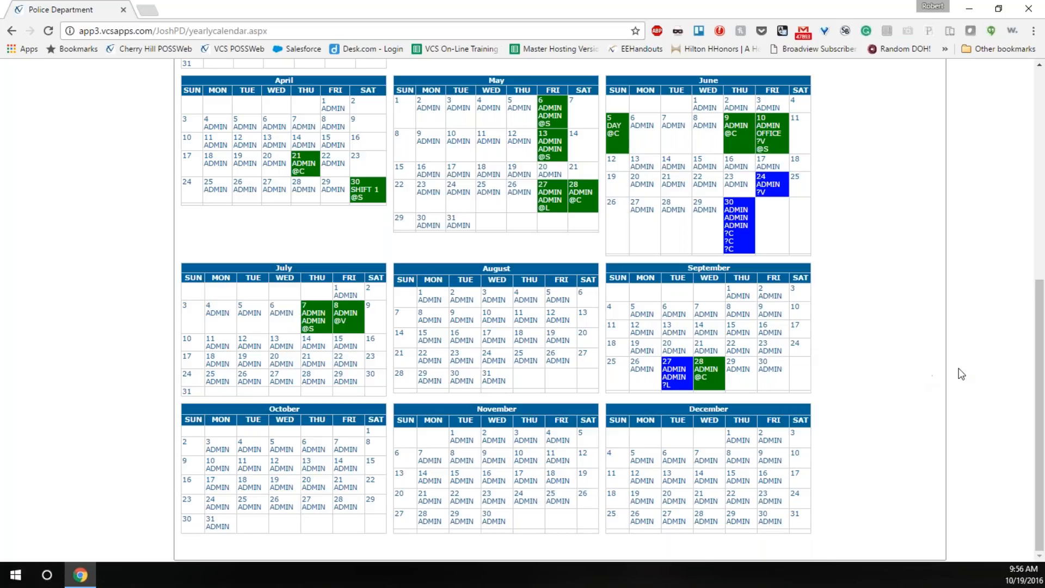
scroll(882, 373, up, 7)
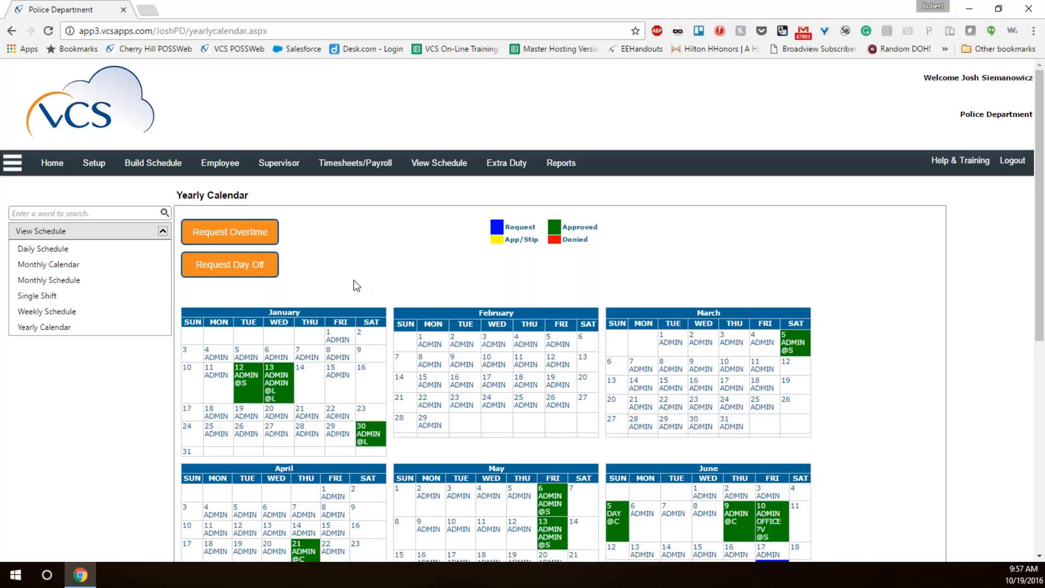
Open the Schedule Time Off form from the employee actions.
click(223, 166)
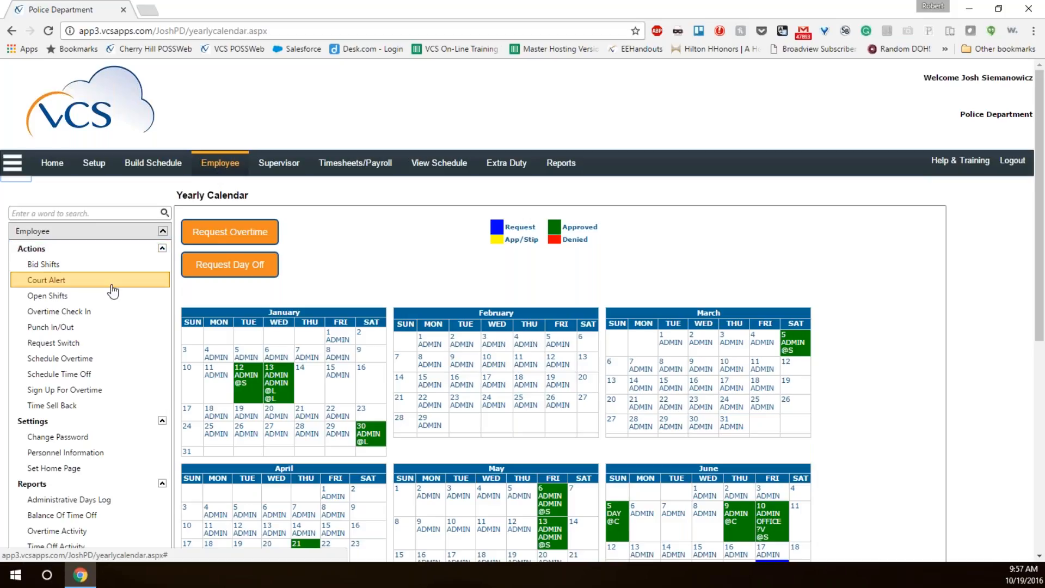
scroll(109, 281, down, 1)
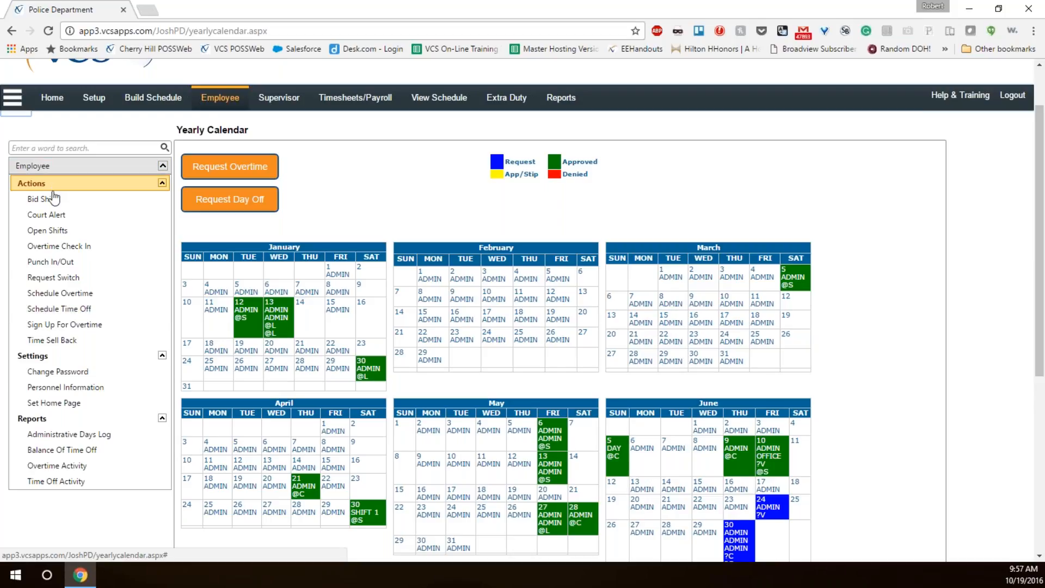
click(98, 309)
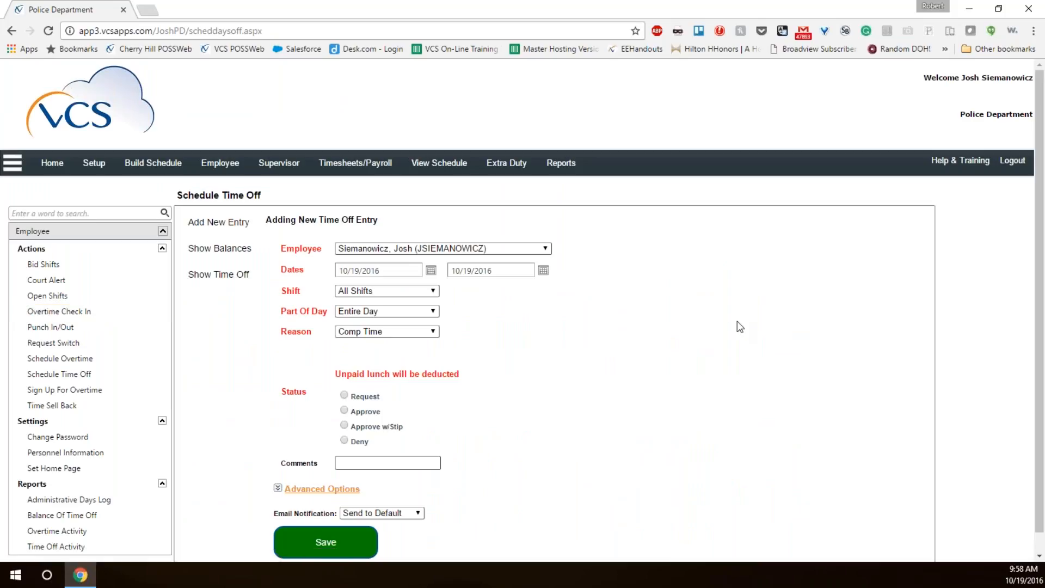
Review the Shift options of the new time-off entry, keeping All Shifts selected.
scroll(728, 331, down, 1)
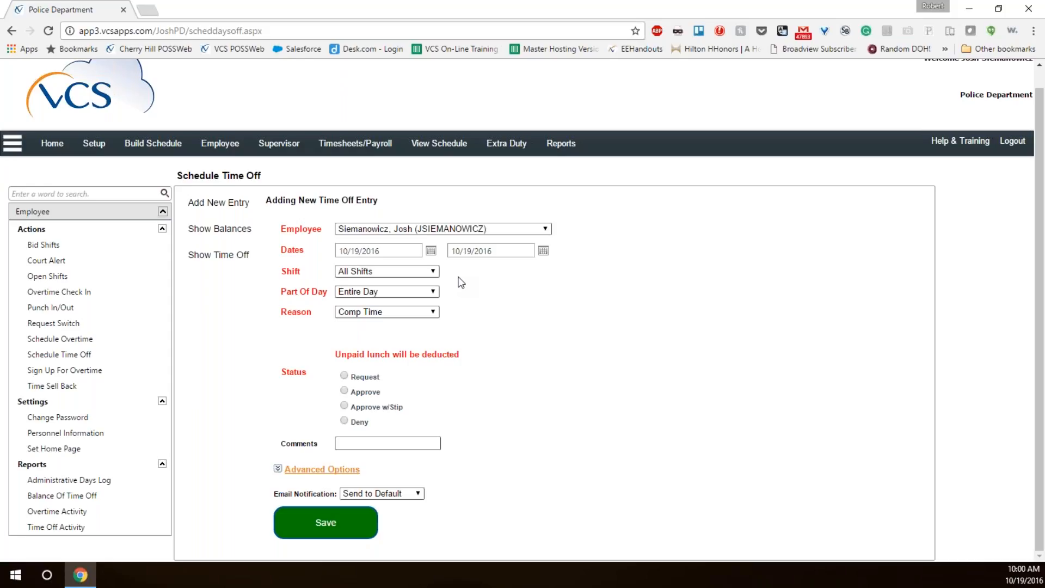
click(435, 272)
click(412, 258)
click(434, 272)
click(434, 272)
click(434, 273)
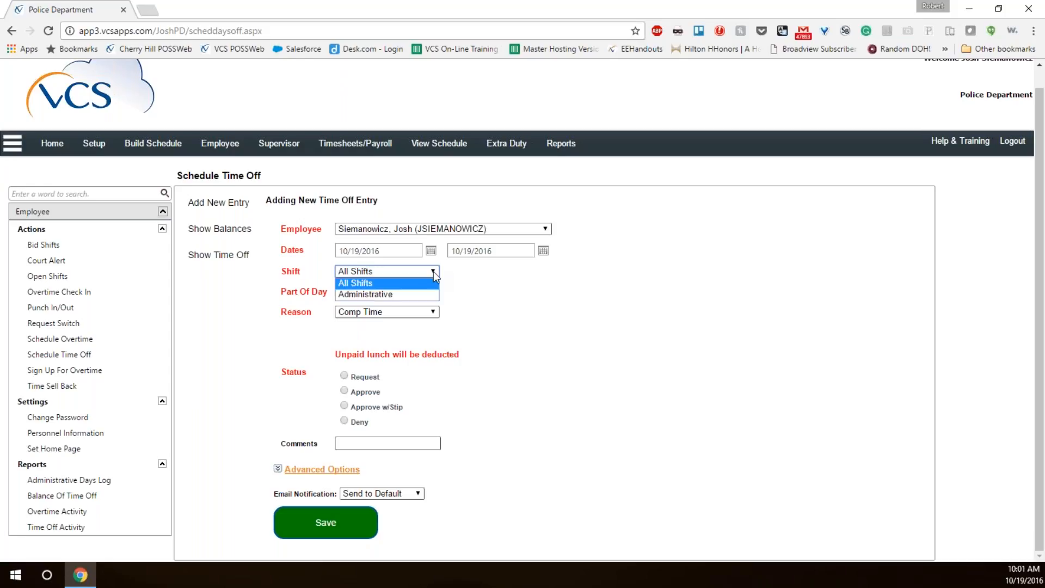
click(476, 277)
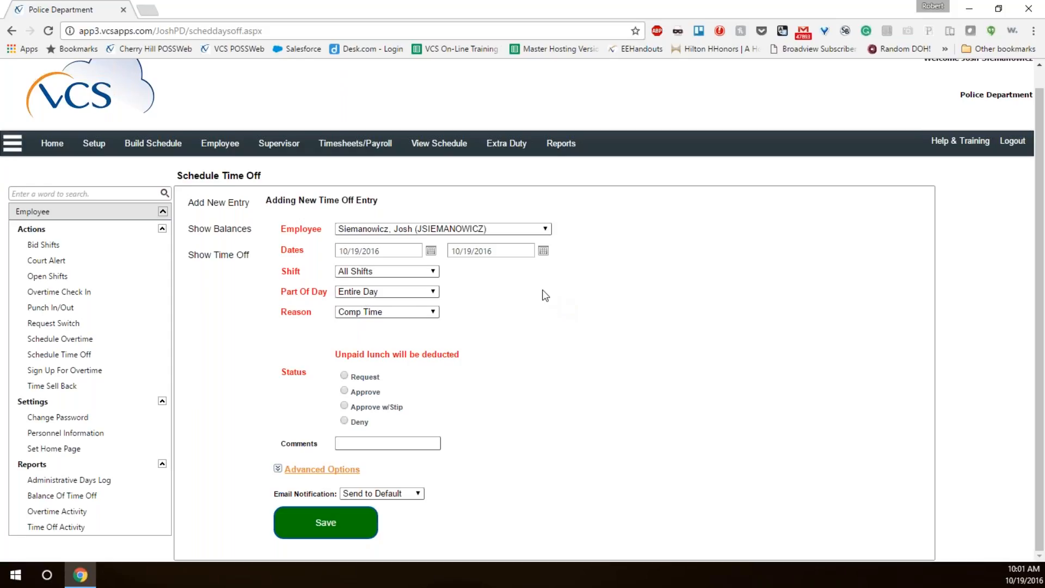
Try First as the time-off entry's part of day, and return it to Entire Day.
click(433, 291)
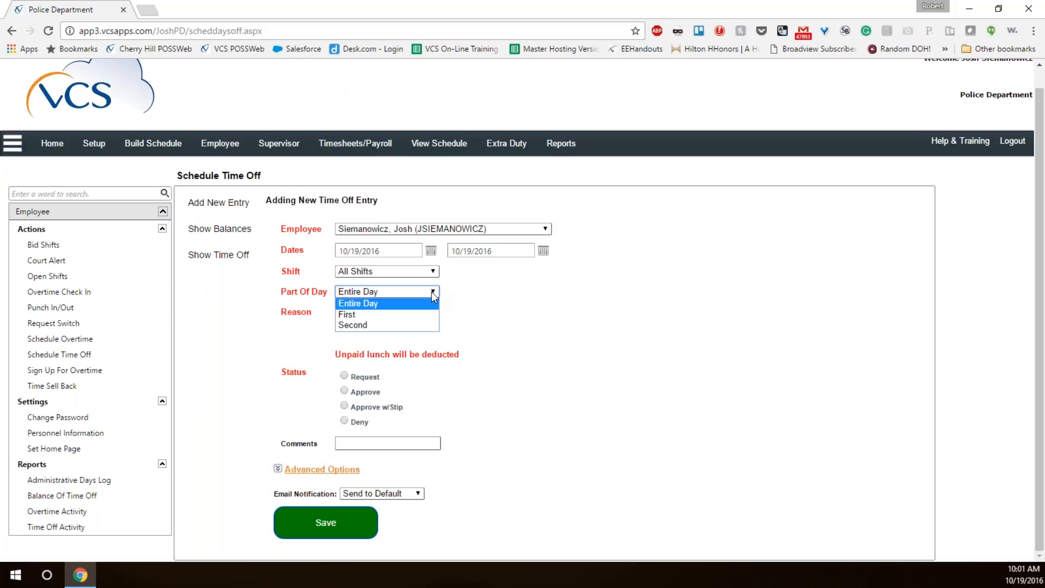
click(352, 315)
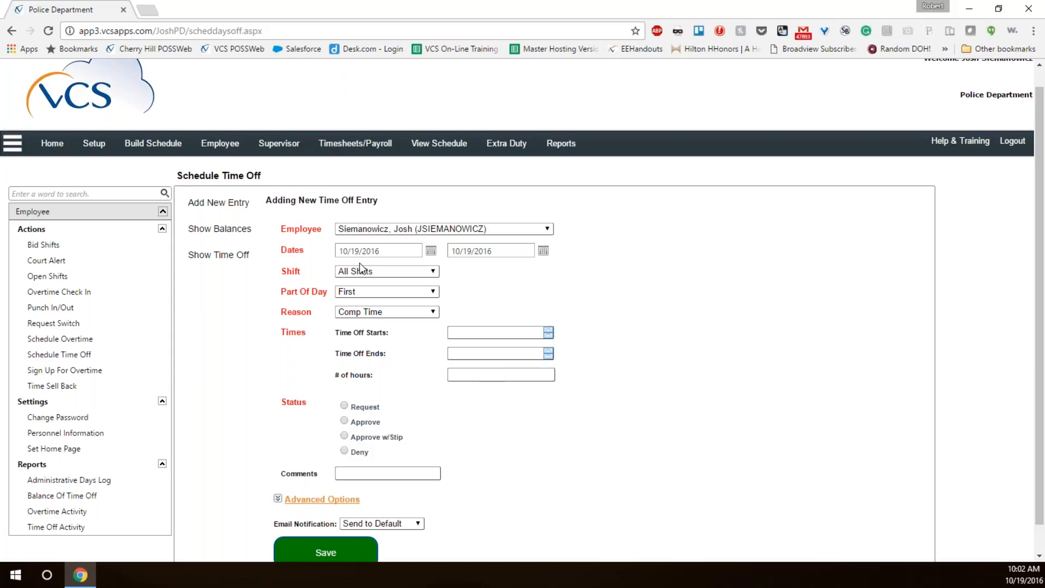
click(434, 293)
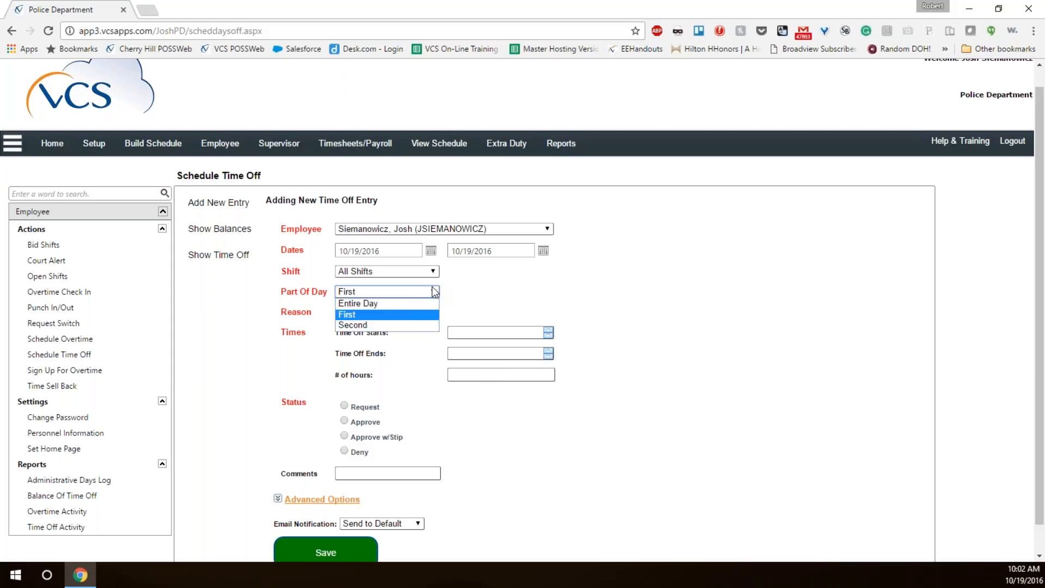
click(386, 299)
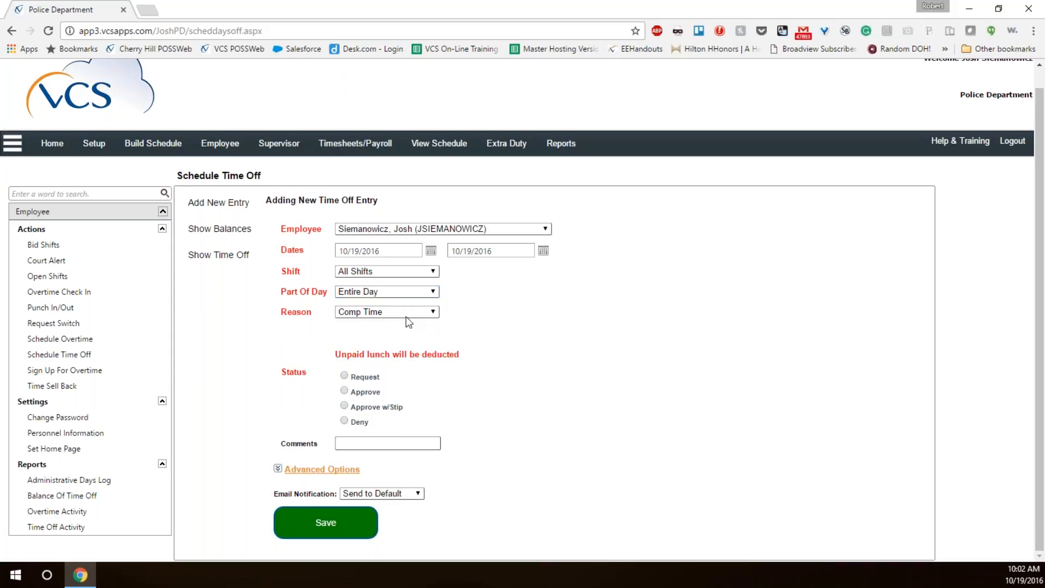
Set the time-off entry's reason to Vacation and its status to Request, and save it despite the employee's insufficient balance.
click(434, 314)
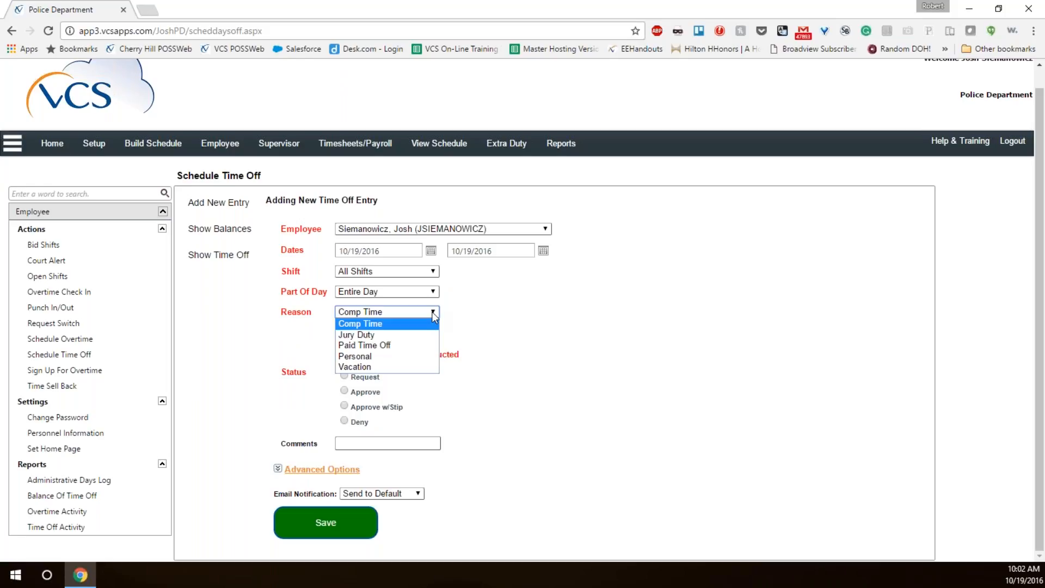
click(353, 368)
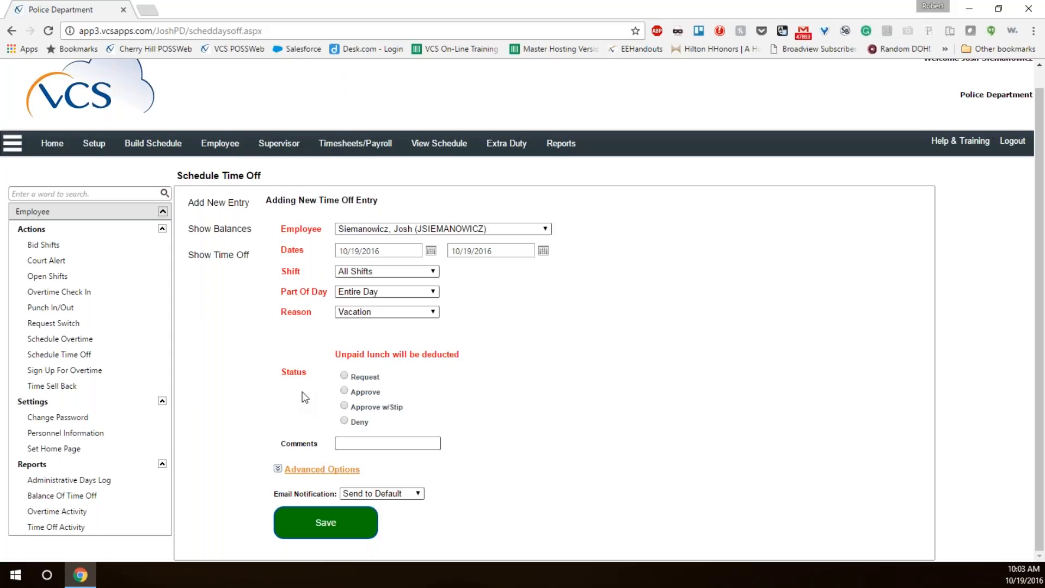
click(345, 377)
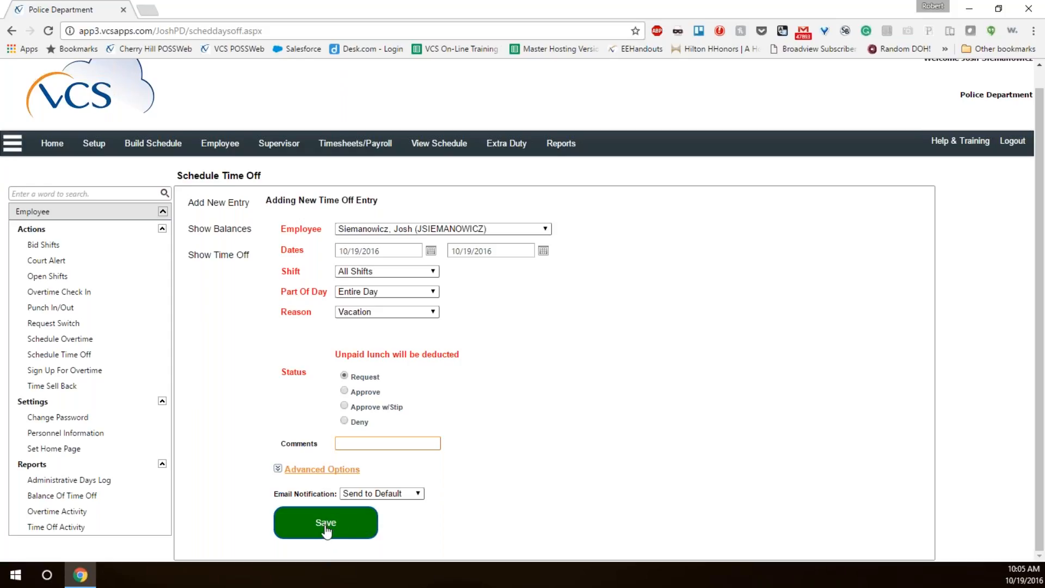
click(326, 531)
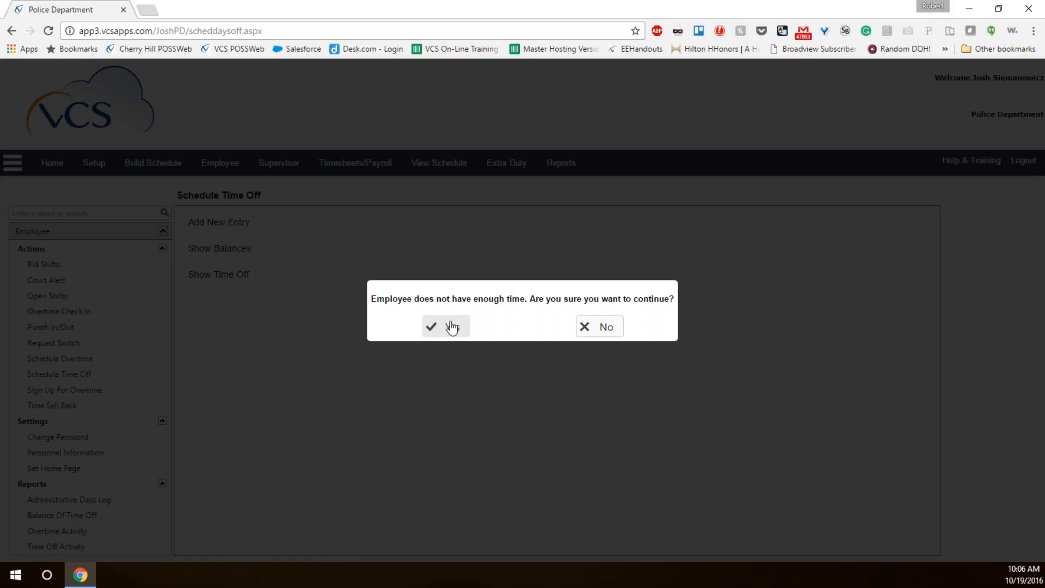
click(449, 329)
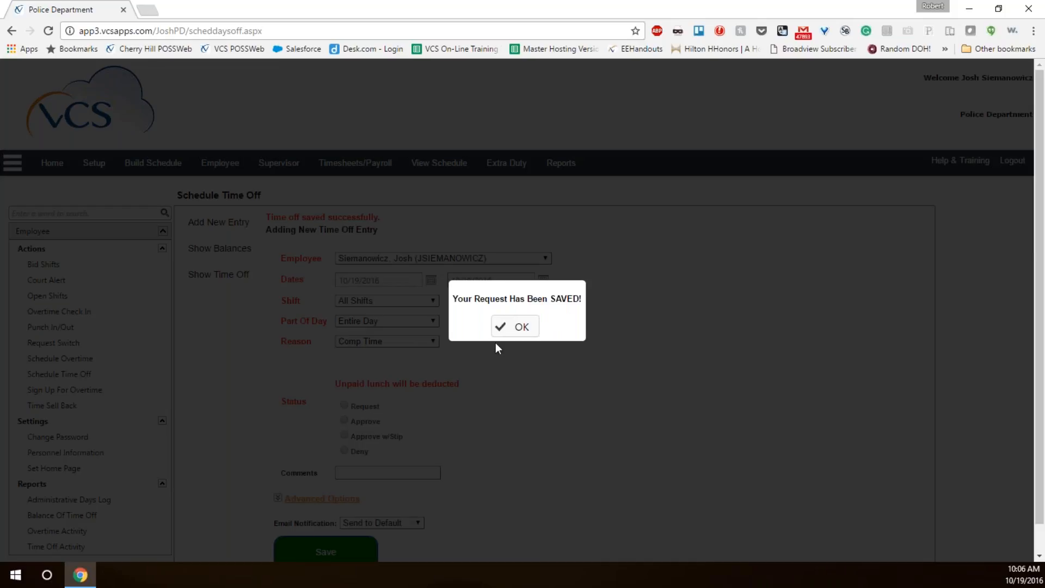
click(514, 326)
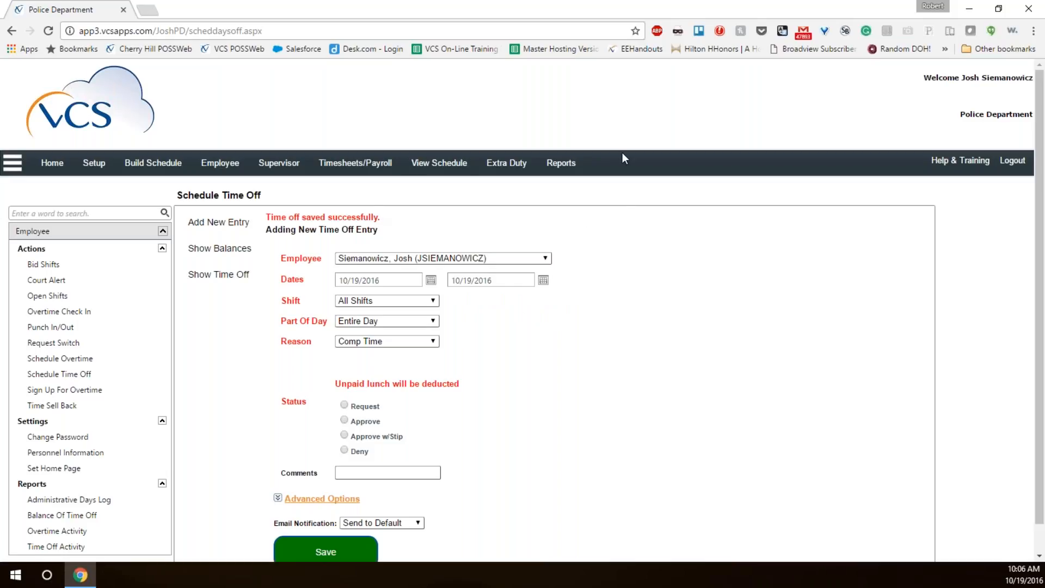
Open the Daily Schedule, try the PATROL layout, and return to DEPARTMENT SCHEDULE.
click(439, 166)
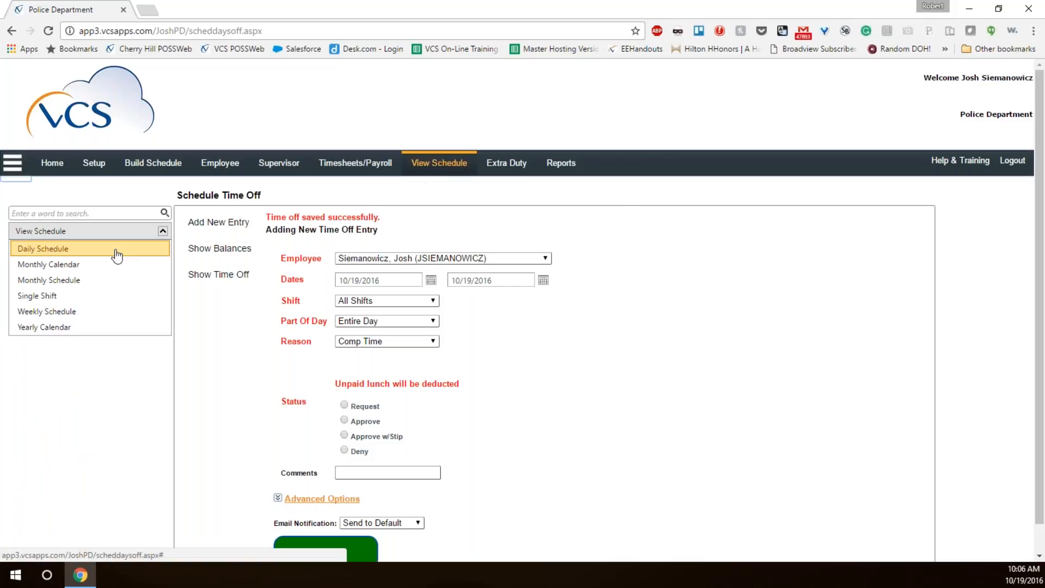
click(52, 251)
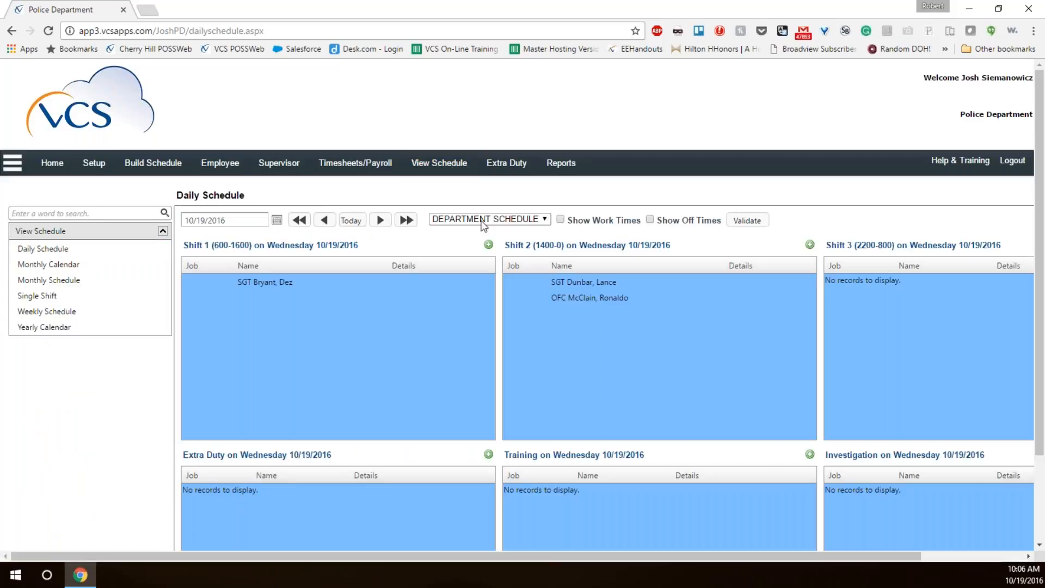
click(484, 221)
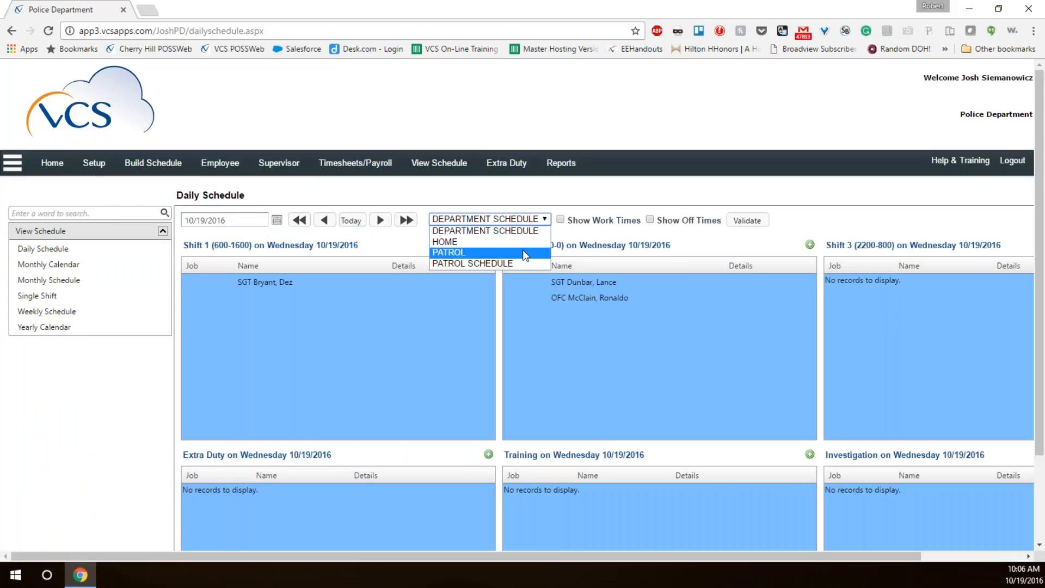
click(523, 253)
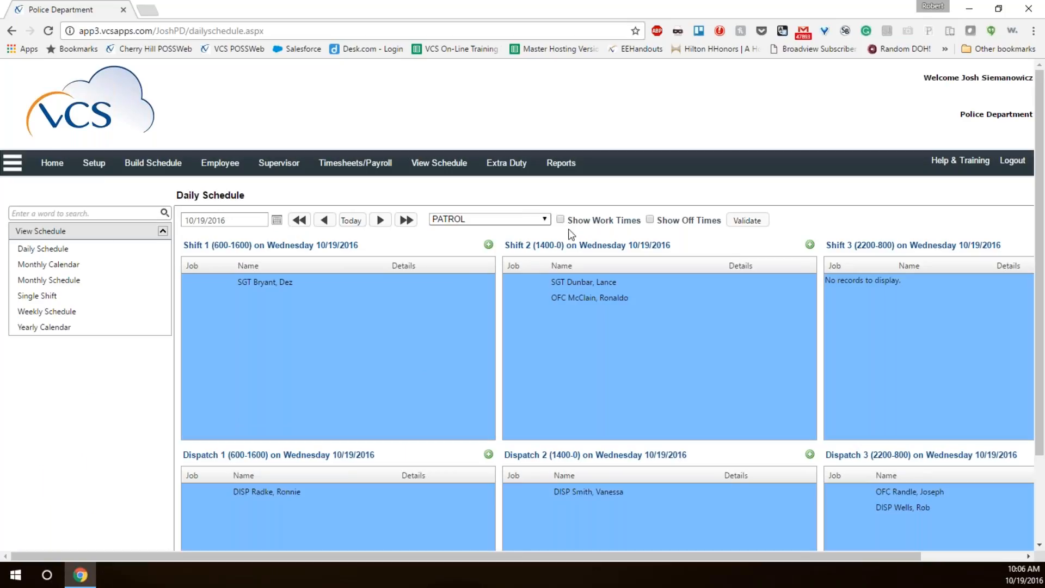
click(548, 221)
click(539, 232)
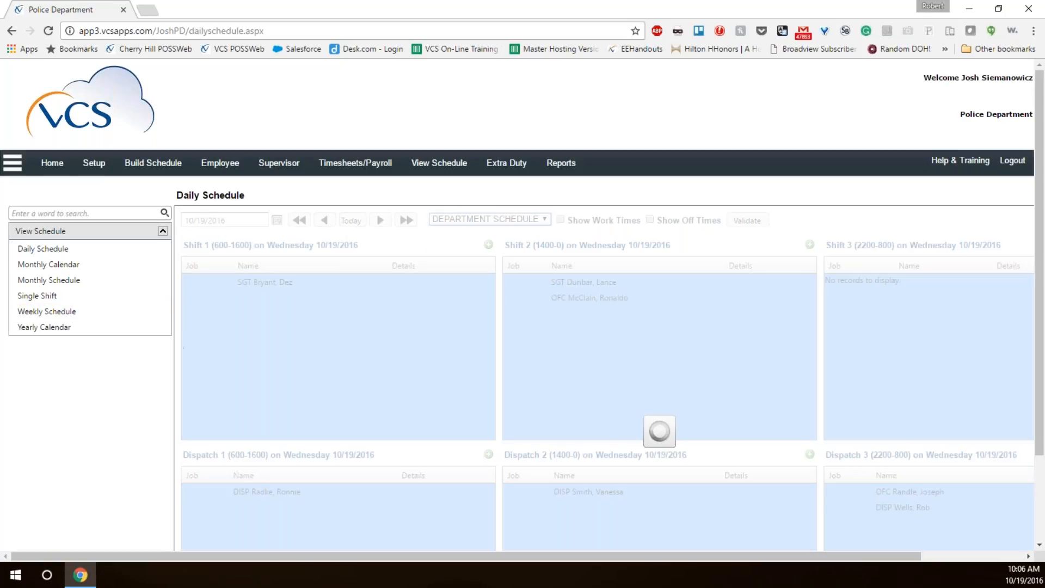
Collapse the side menu, show the PATROL layout, and find the vacation request under the Administrative shift on the following page.
click(12, 162)
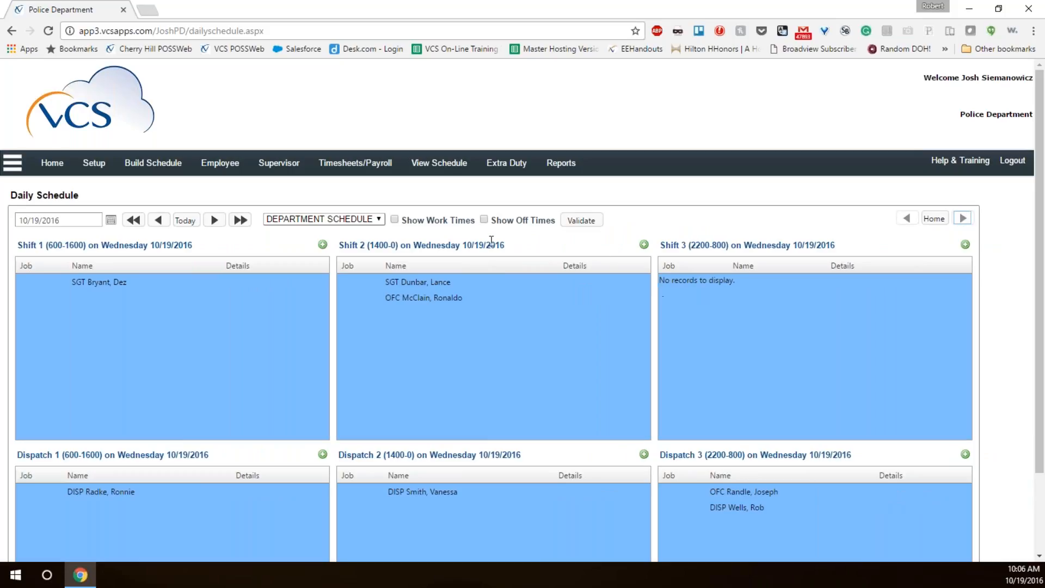
click(379, 219)
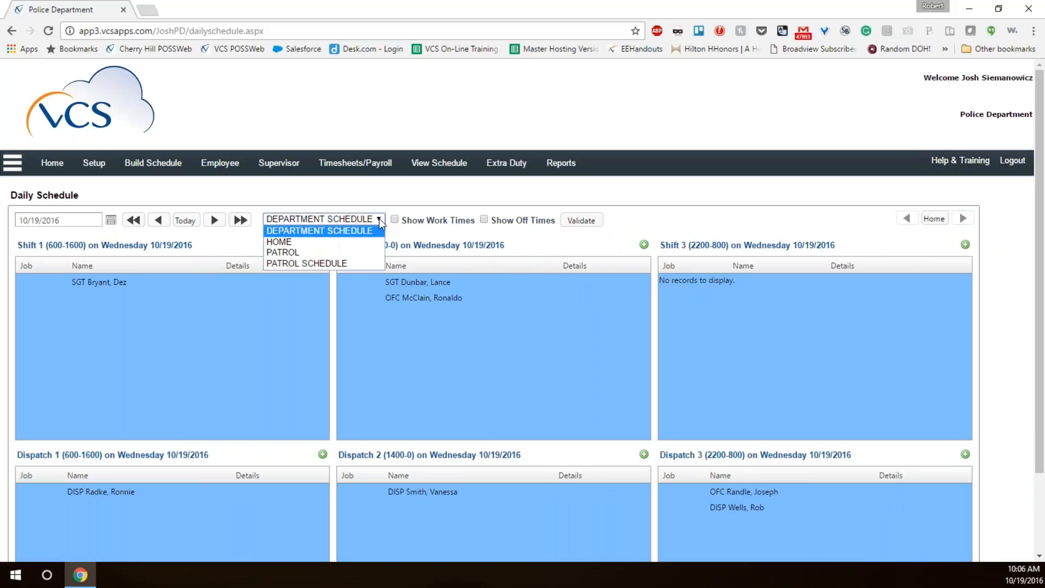
click(355, 248)
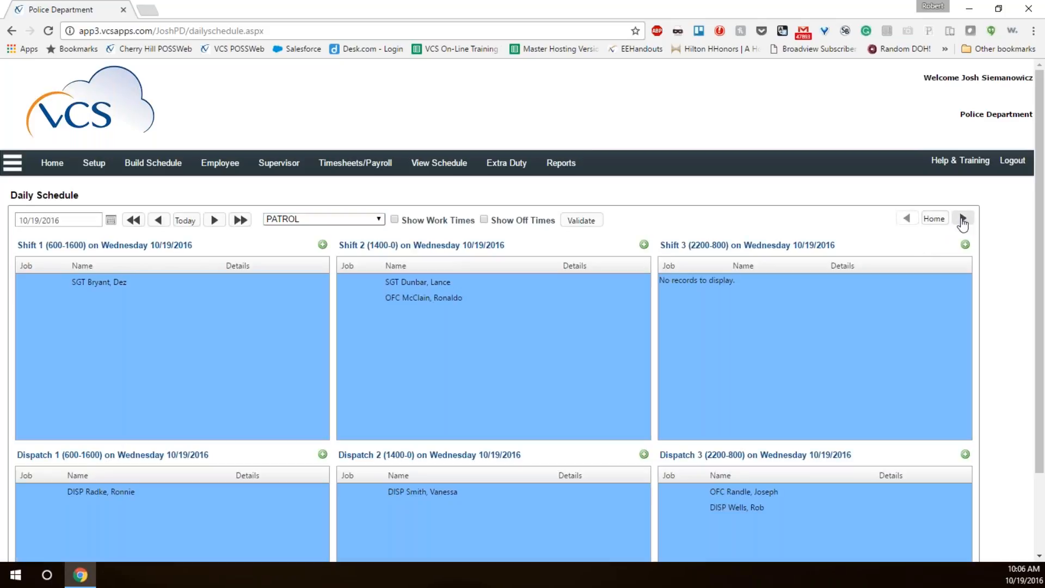
click(963, 219)
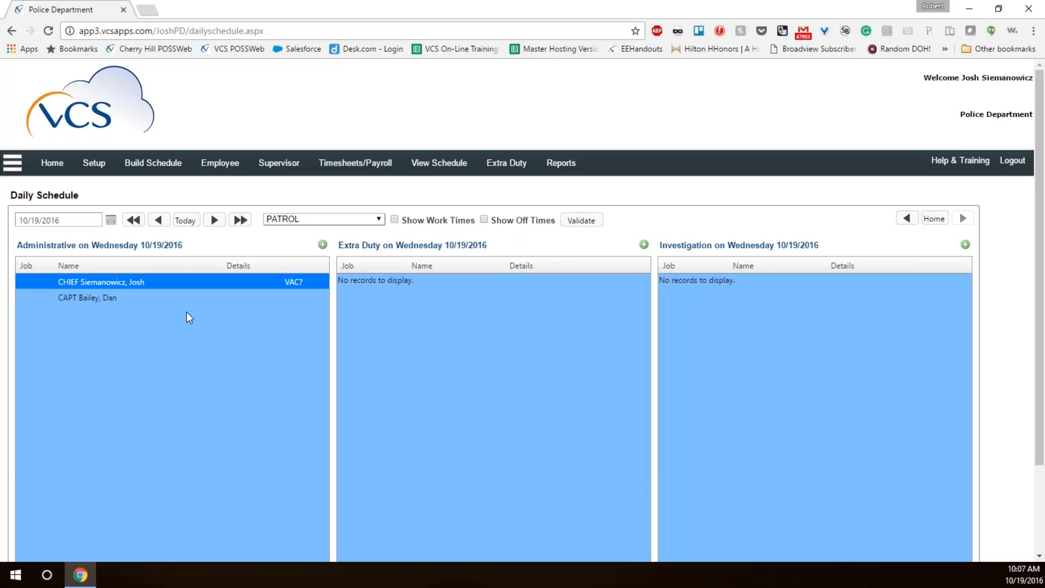
click(138, 288)
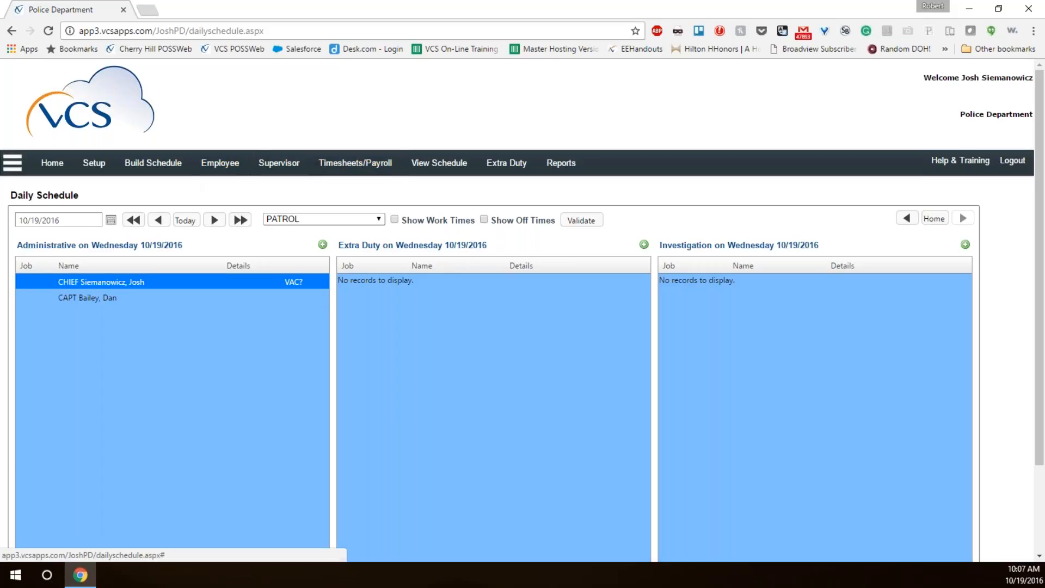
Restore the side menu and check the 10/19/2016 vacation request in the Weekly Schedule and the Monthly Schedule.
click(12, 163)
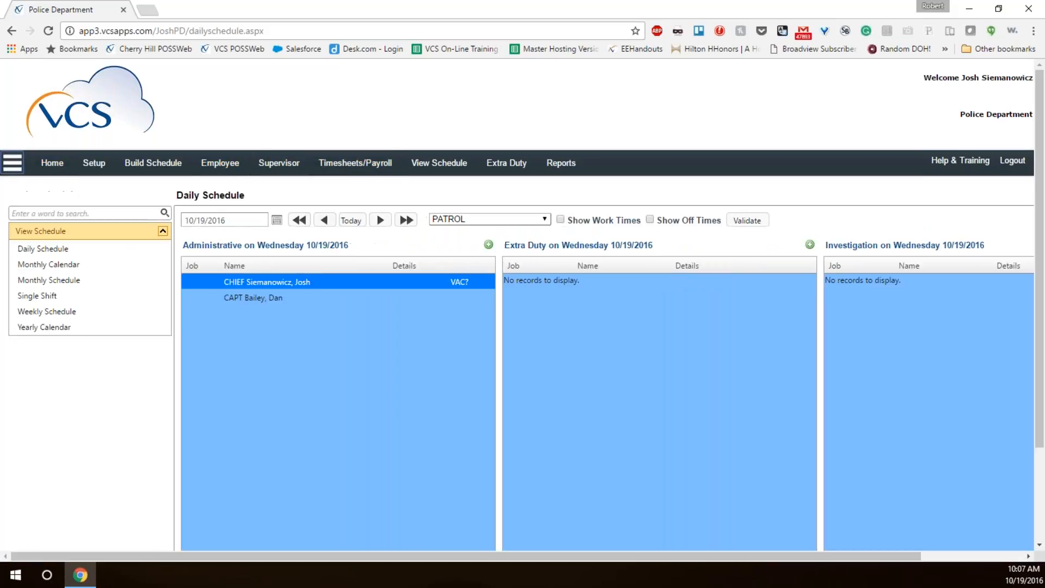
click(72, 316)
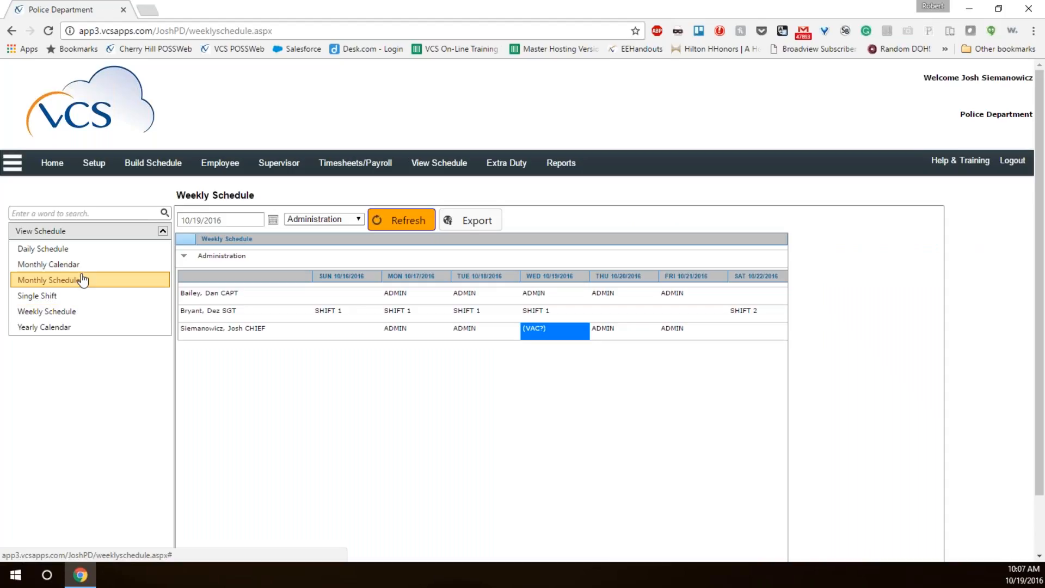
click(74, 278)
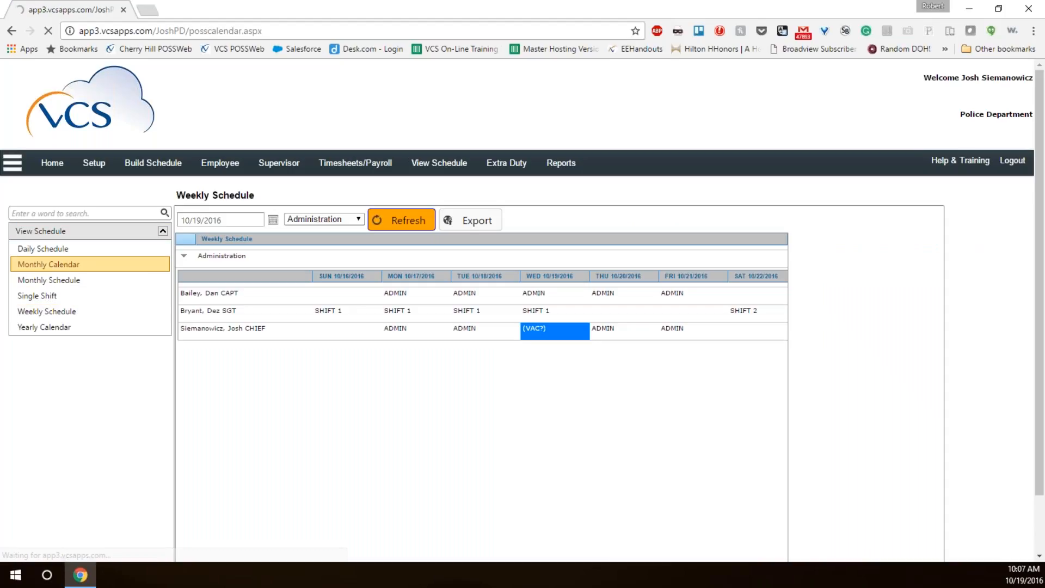
click(72, 281)
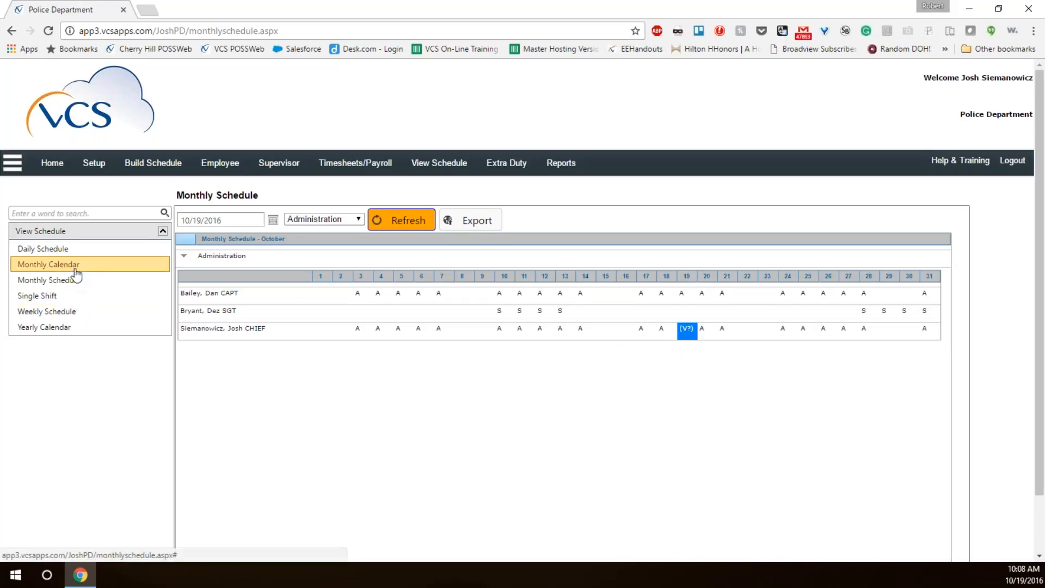
Check the October 19 vacation request and the status color legend in the Monthly Calendar, and find the same request in the Yearly Calendar.
click(74, 268)
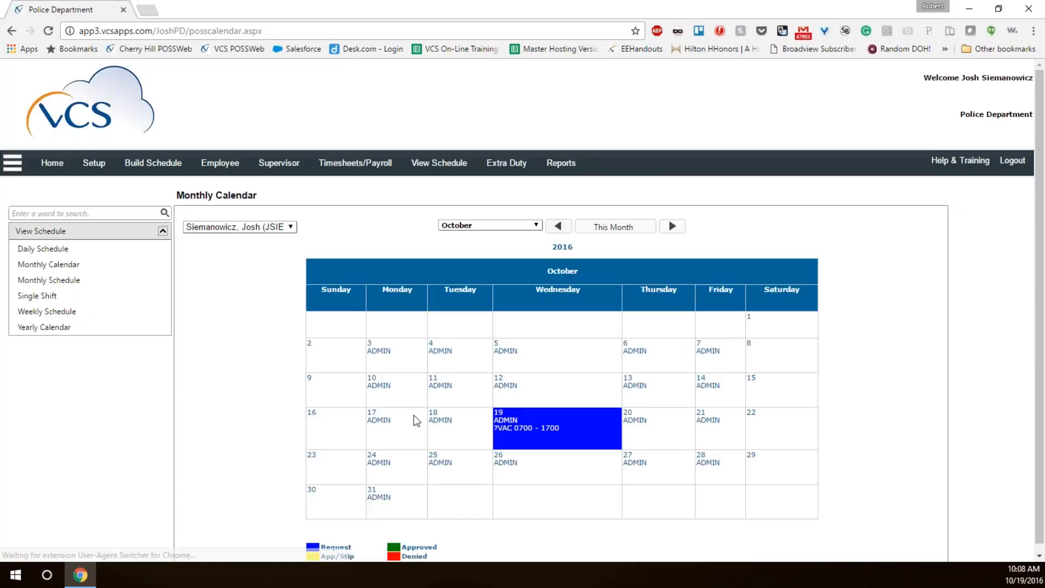
scroll(521, 480, down, 1)
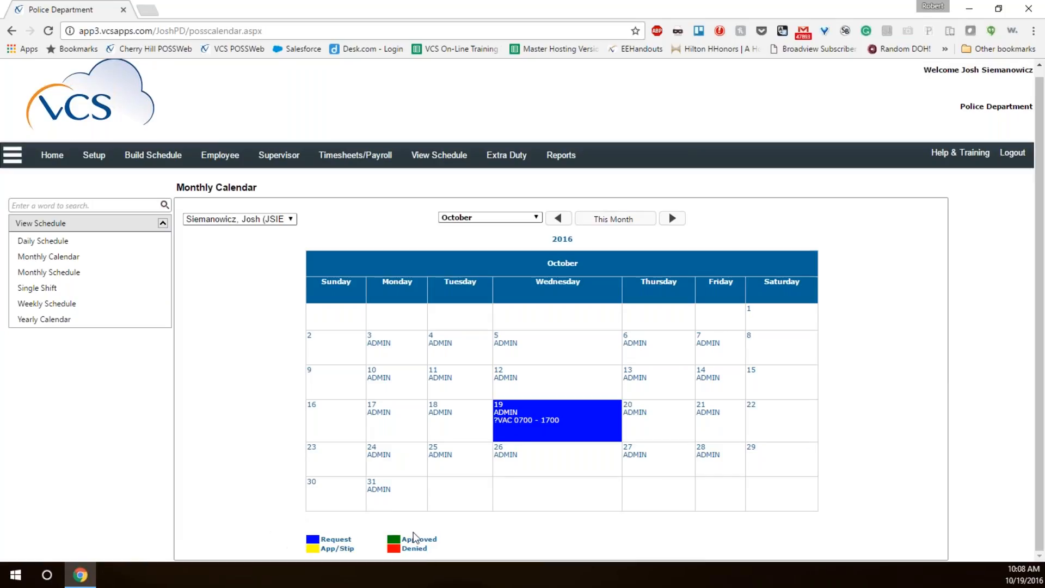
click(41, 320)
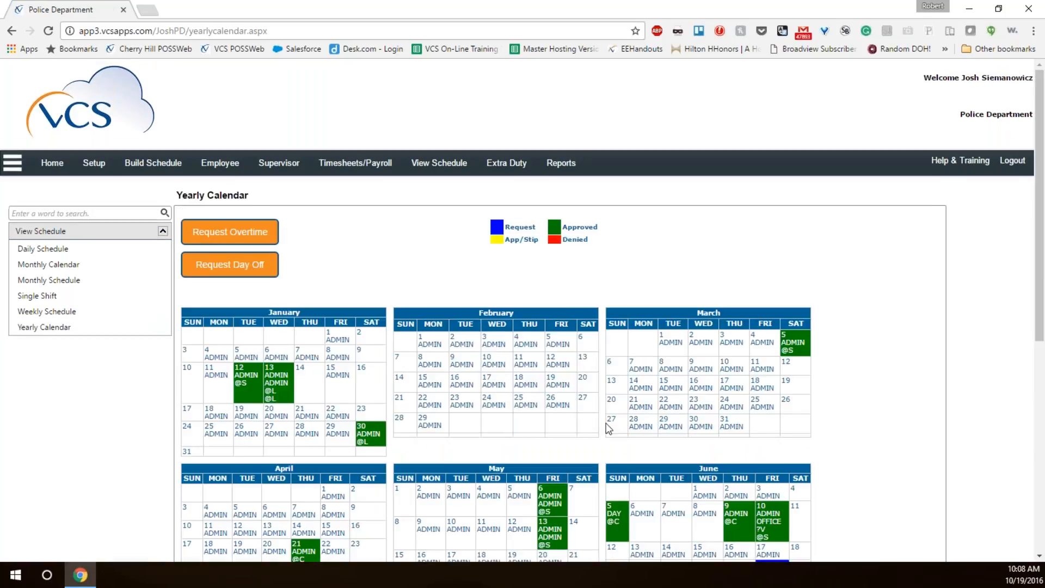
scroll(626, 430, down, 5)
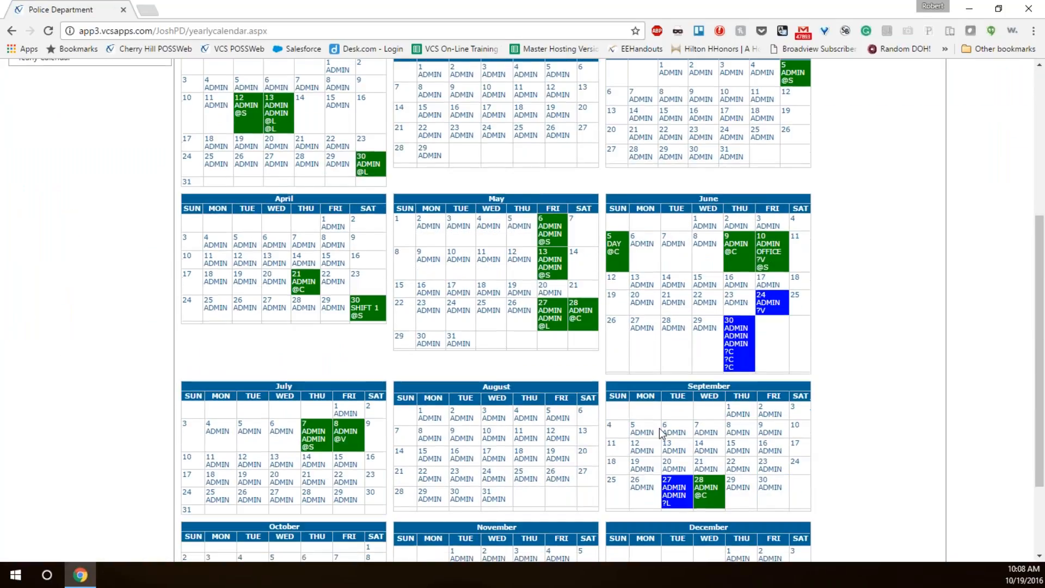
scroll(658, 430, down, 2)
mouse_move(286, 494)
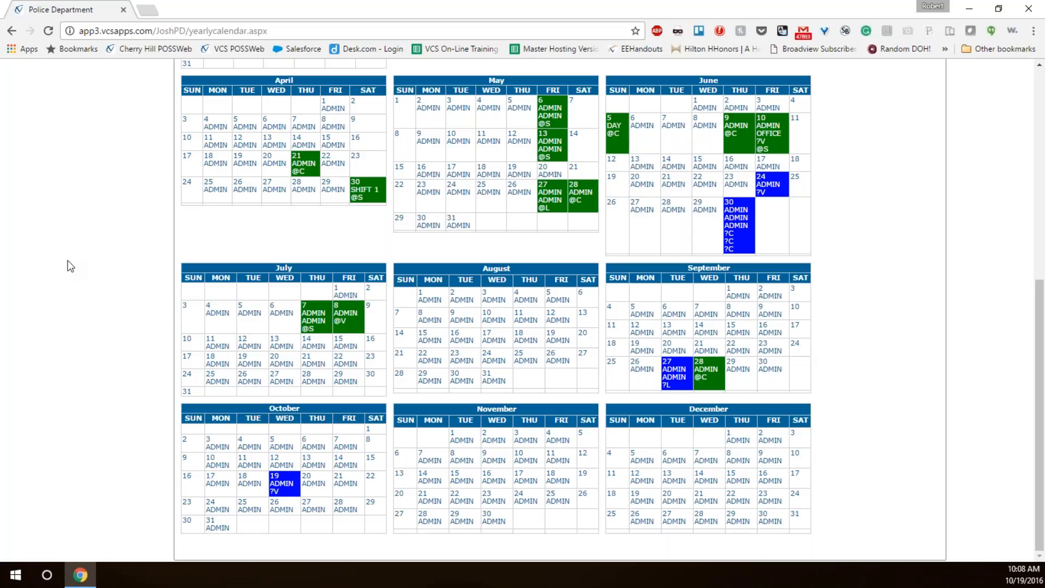
scroll(68, 266, up, 7)
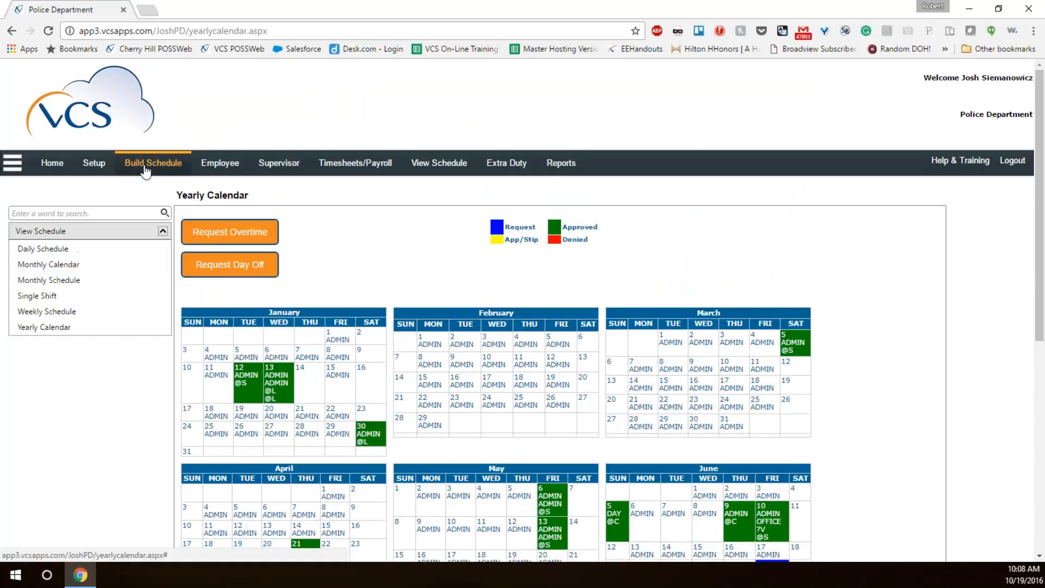
Open the Schedule Overtime form from the employee actions and set the new entry's date to 10/18/2016.
click(221, 166)
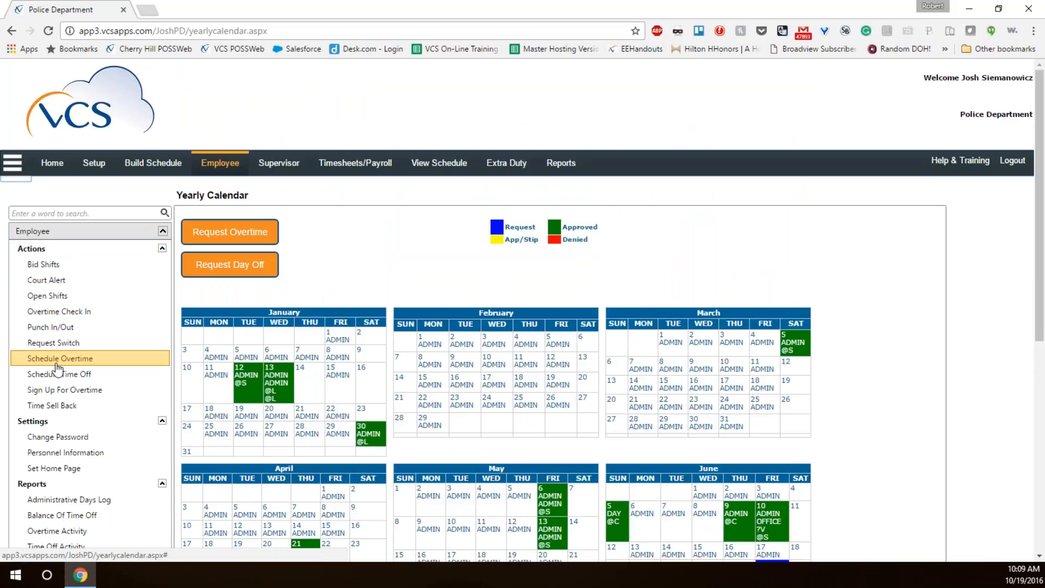
click(87, 359)
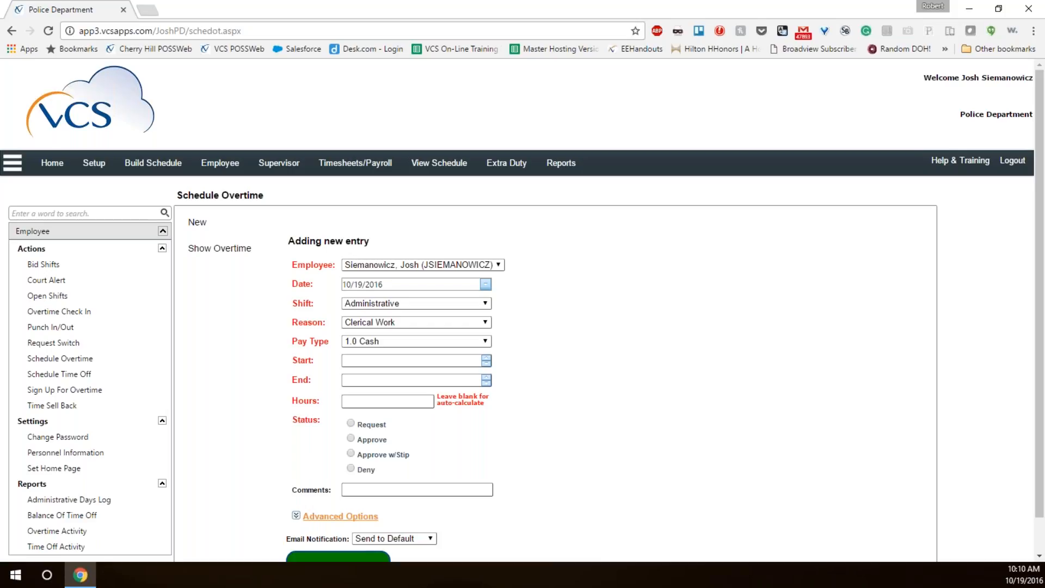
scroll(579, 286, down, 1)
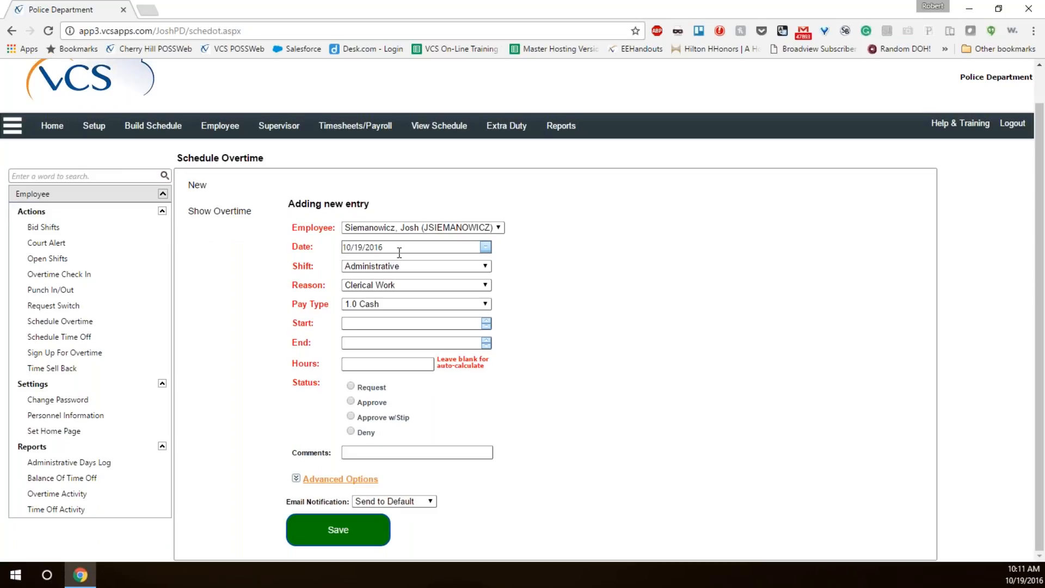
click(485, 248)
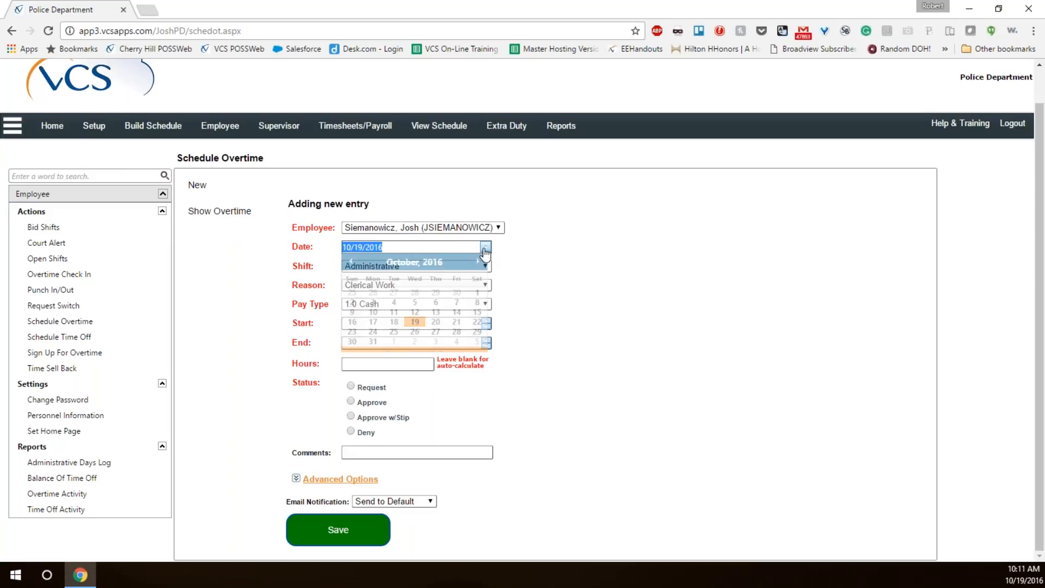
click(394, 322)
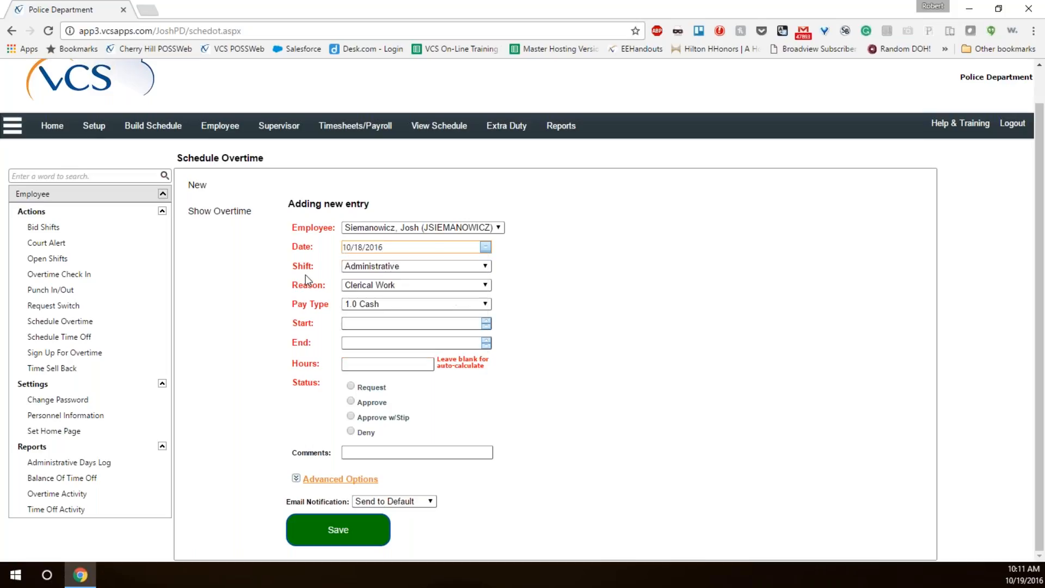
Try Afternoon (1200-2100) as the overtime entry's shift, and switch back to Administrative to fill in that shift's times.
click(482, 268)
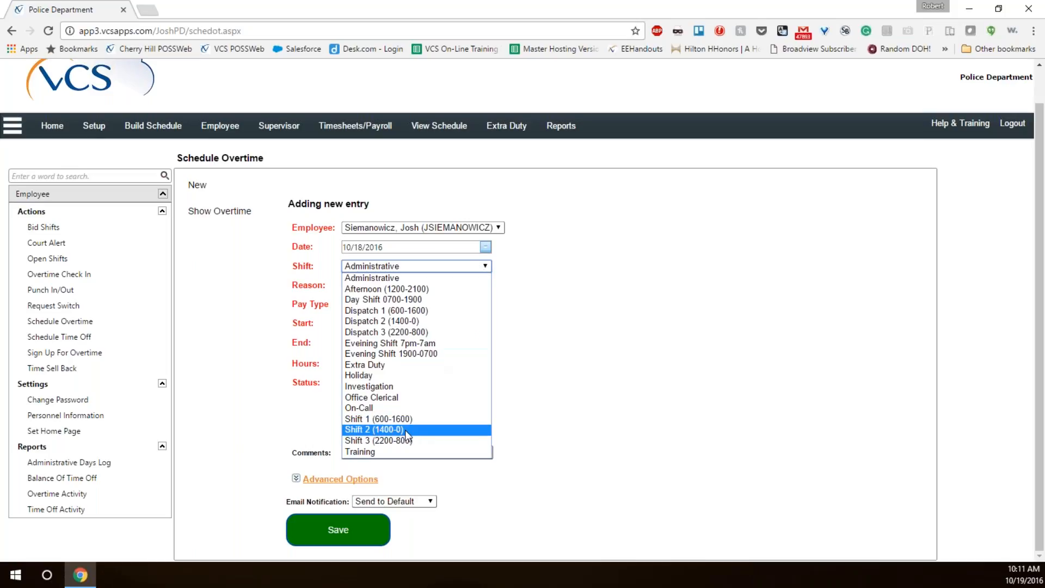
click(414, 281)
click(485, 267)
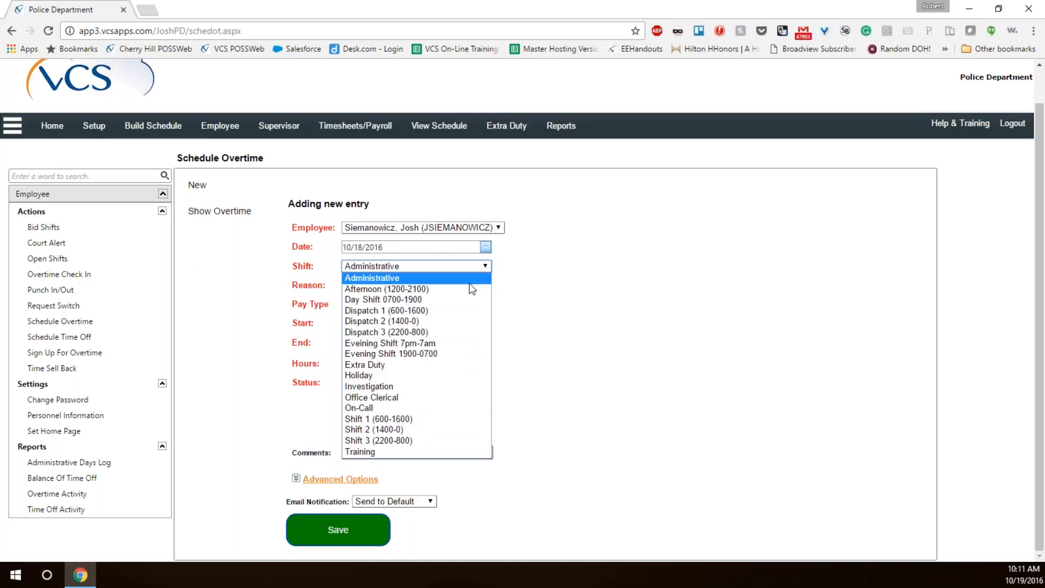
click(466, 288)
click(486, 267)
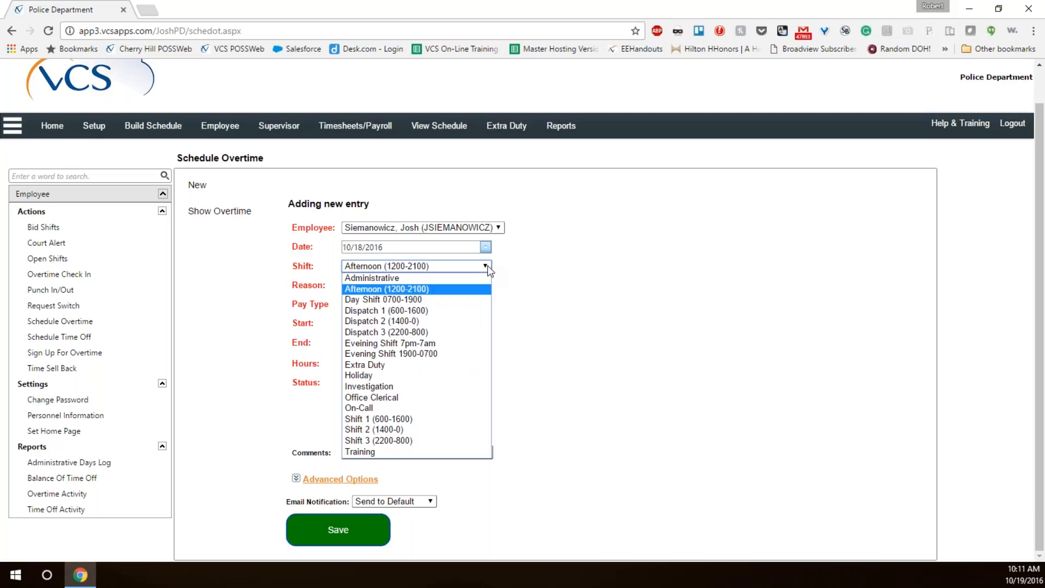
click(388, 277)
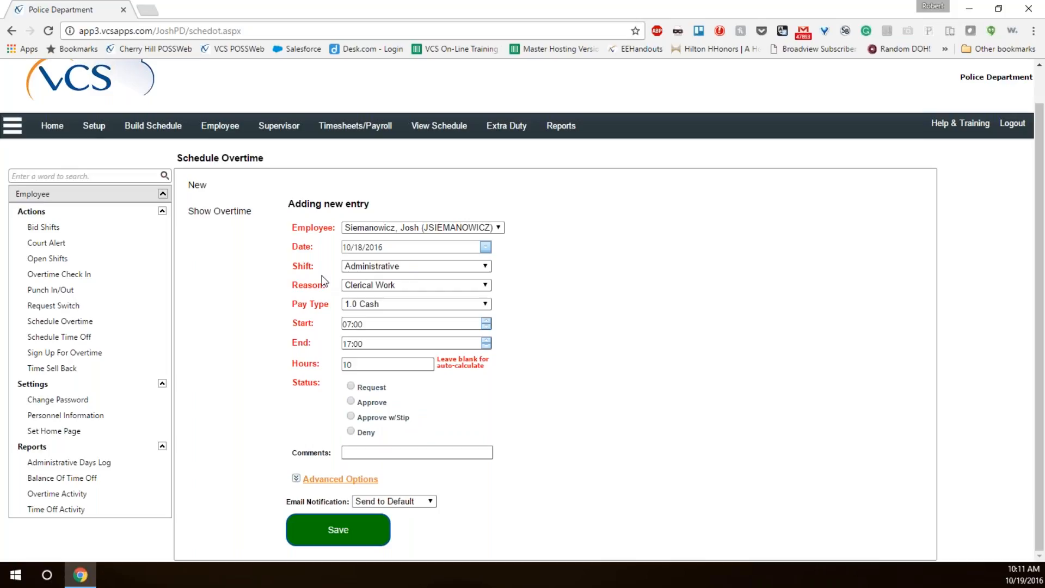
Keep Clerical Work as the overtime entry's reason and view the pay types offered for it.
click(489, 288)
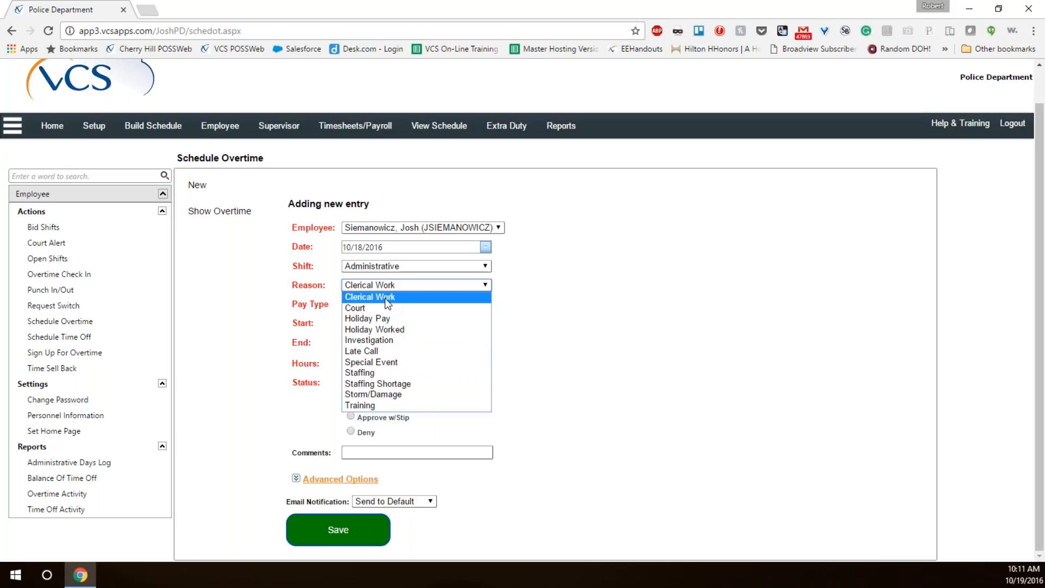
click(365, 296)
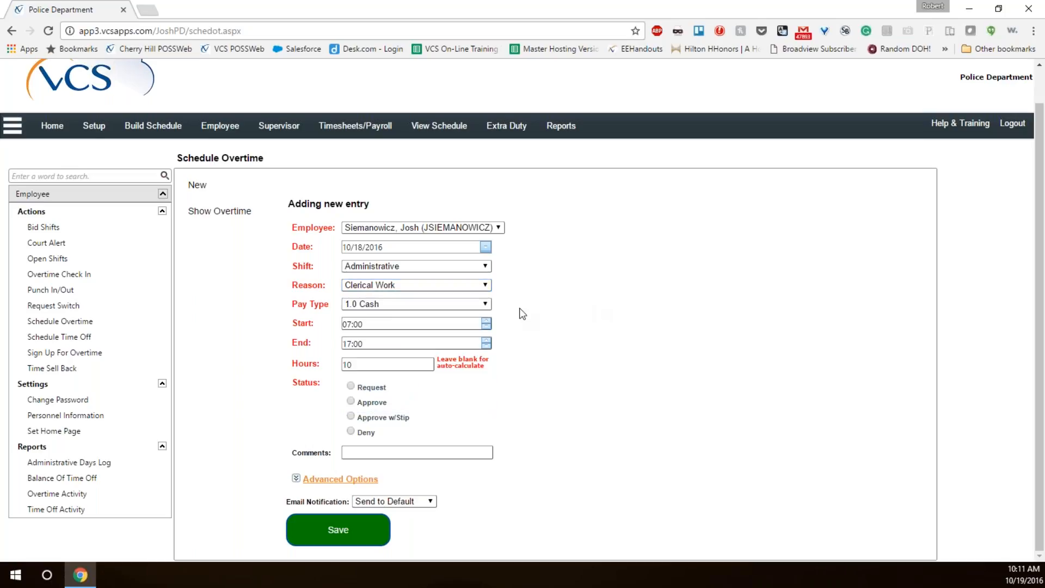
click(486, 304)
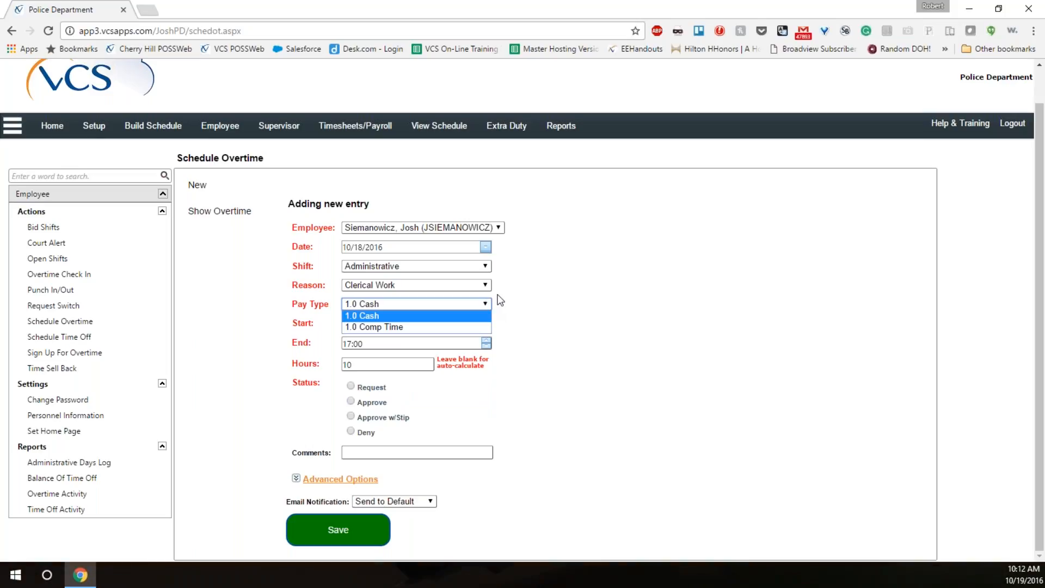
click(500, 299)
Try Court as the overtime entry's reason with 1.5 Comp Time as the pay type.
click(486, 284)
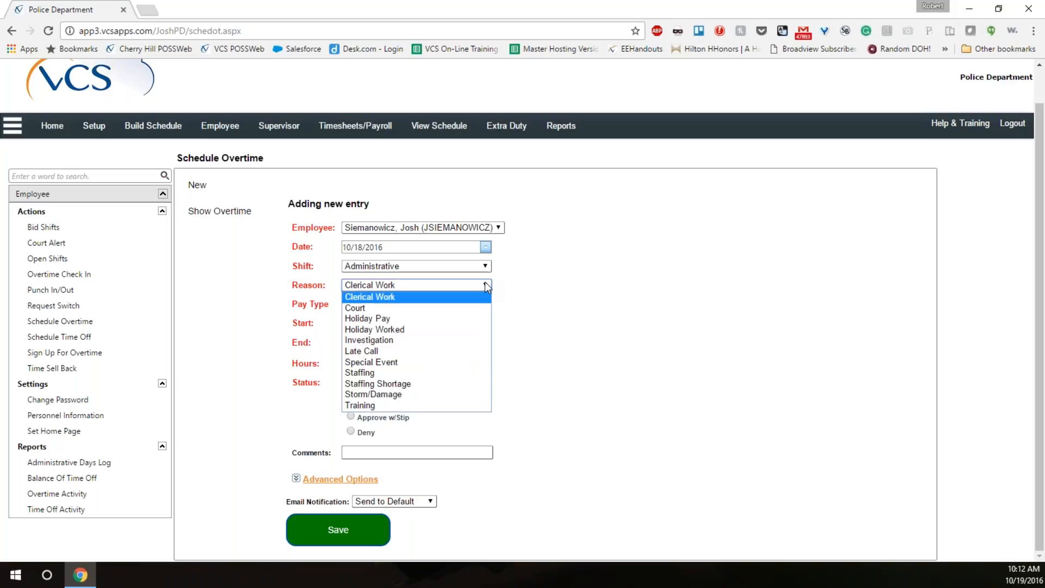
click(471, 308)
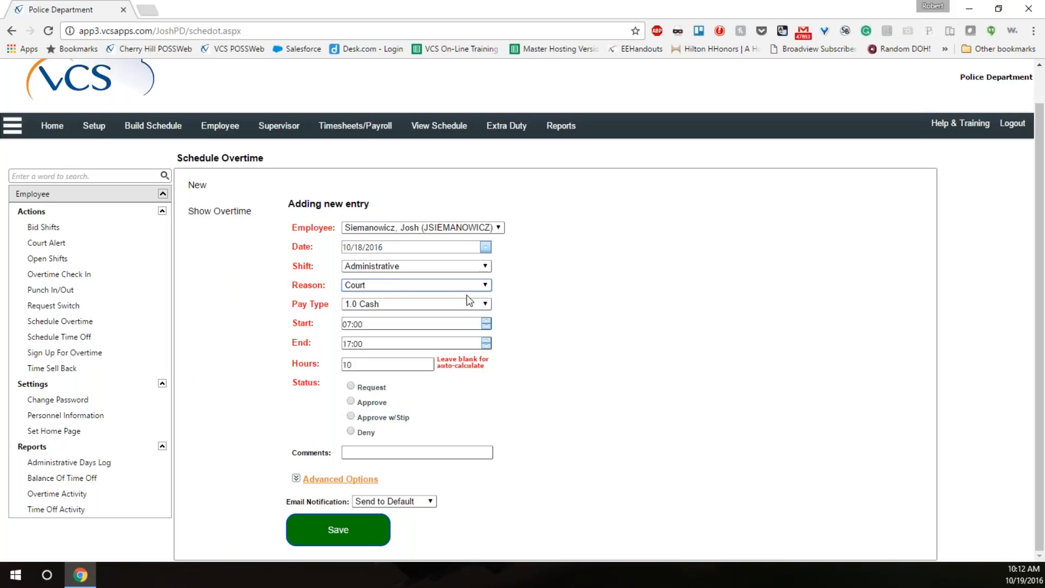
click(486, 305)
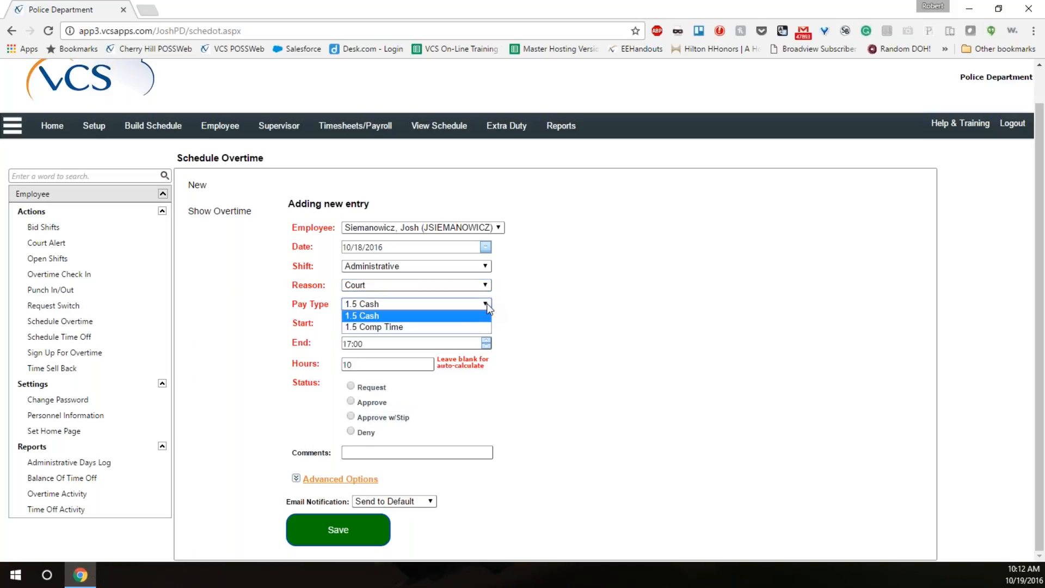
click(487, 303)
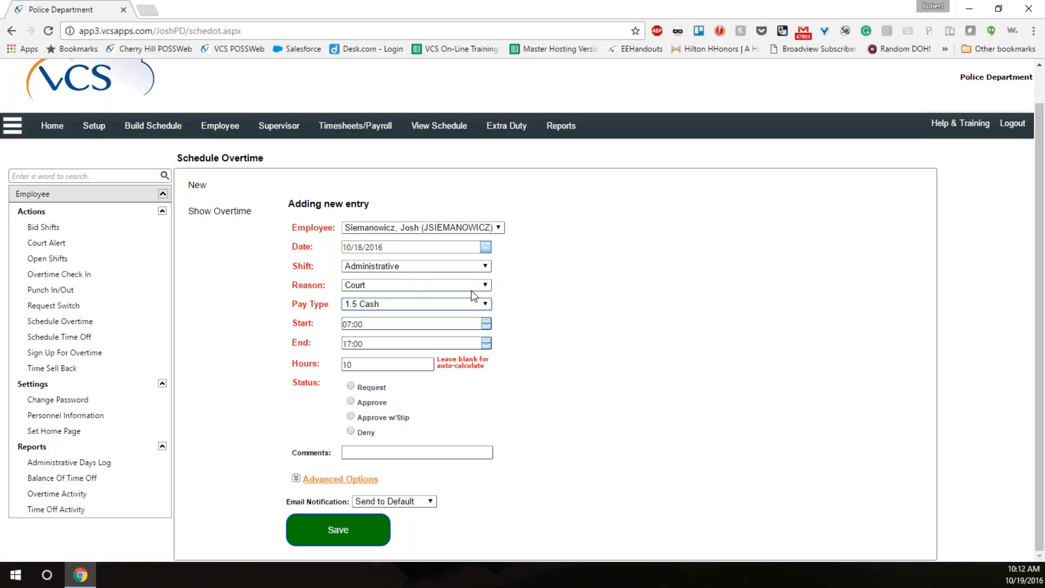
click(479, 306)
click(455, 327)
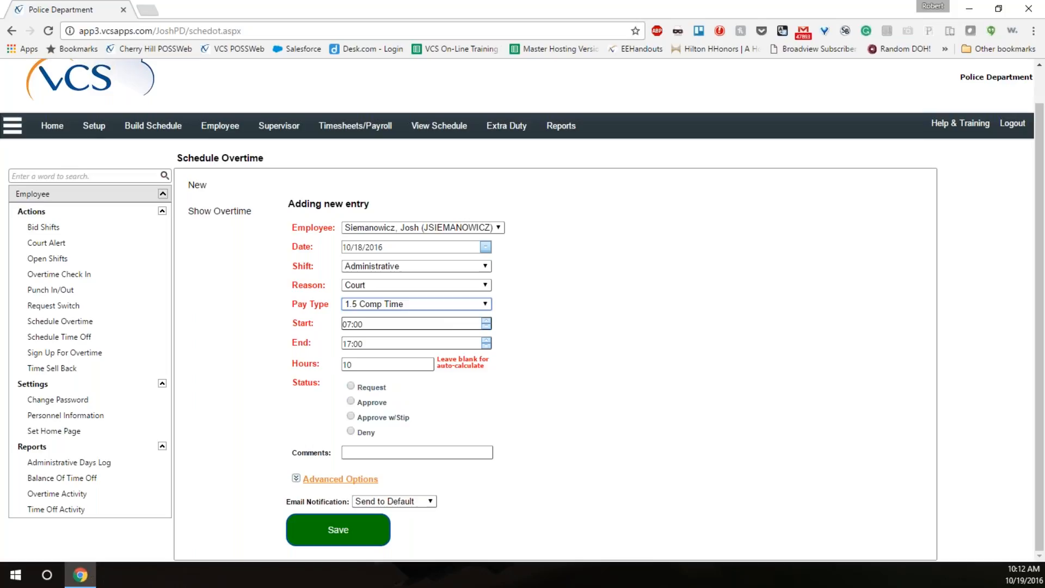
Set the overtime entry's reason back to Clerical Work with 1.0 Cash as the pay type.
click(485, 284)
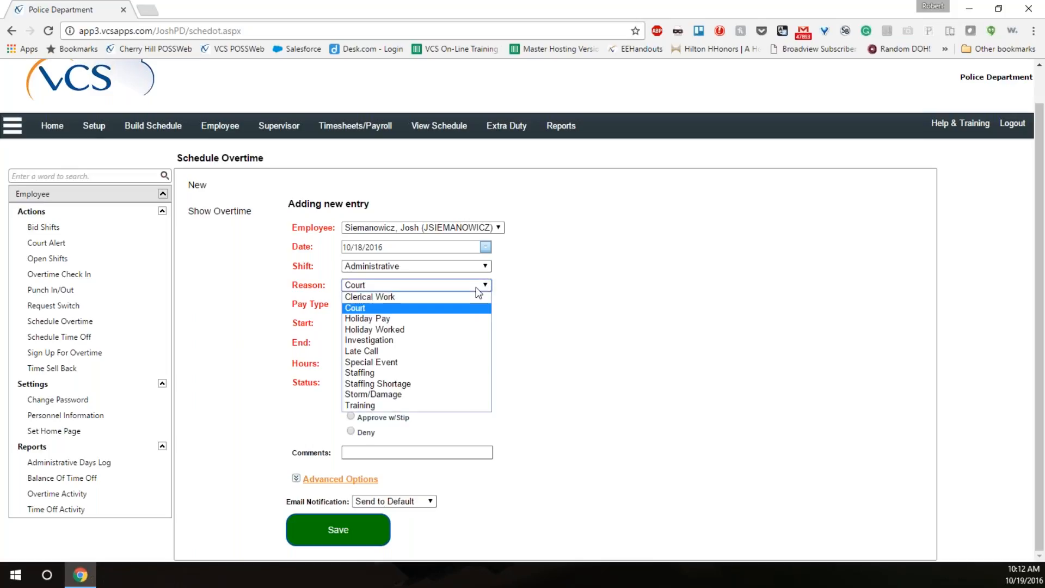
click(404, 297)
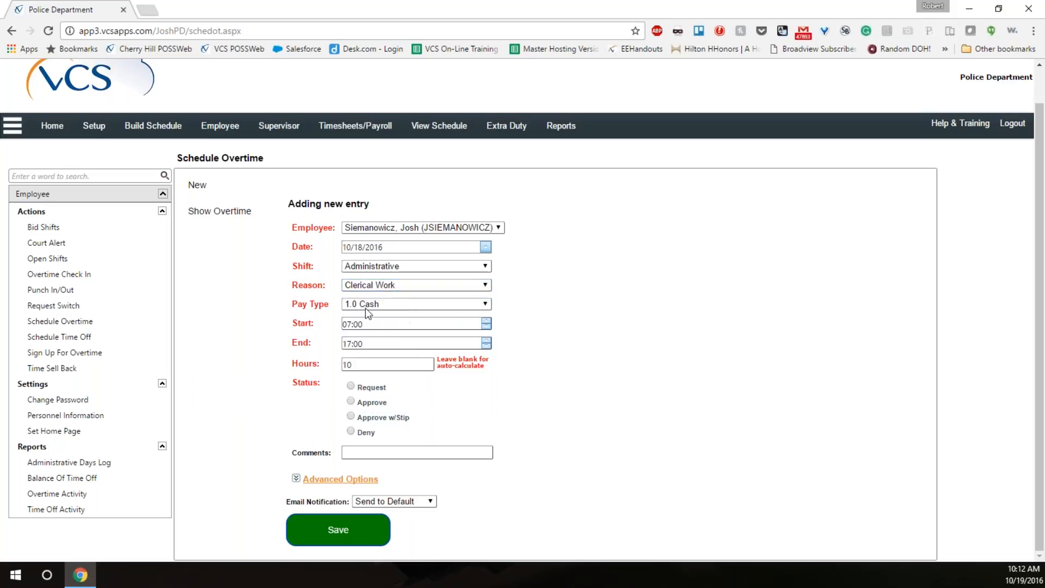
click(388, 324)
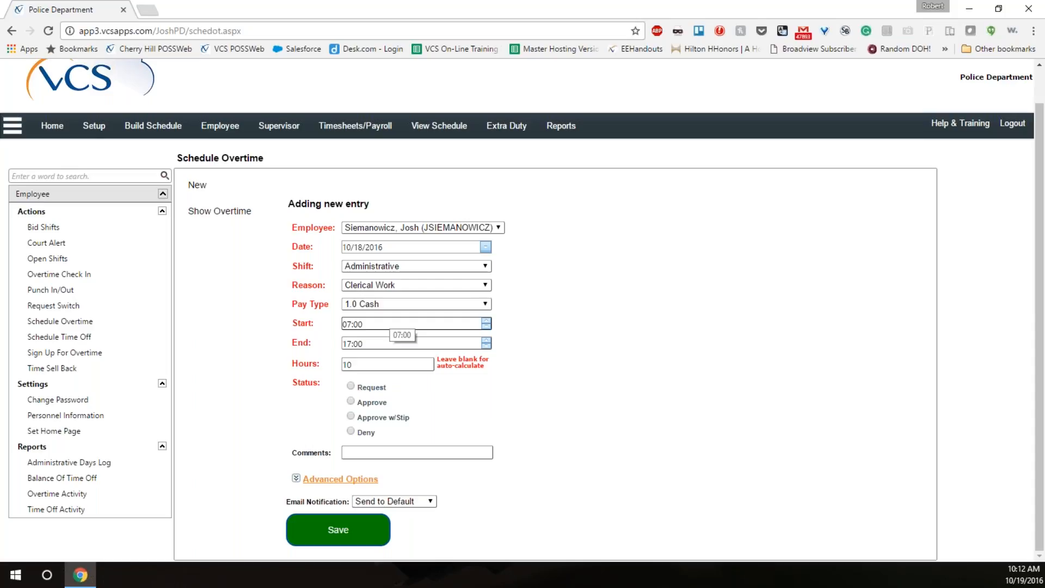
click(486, 305)
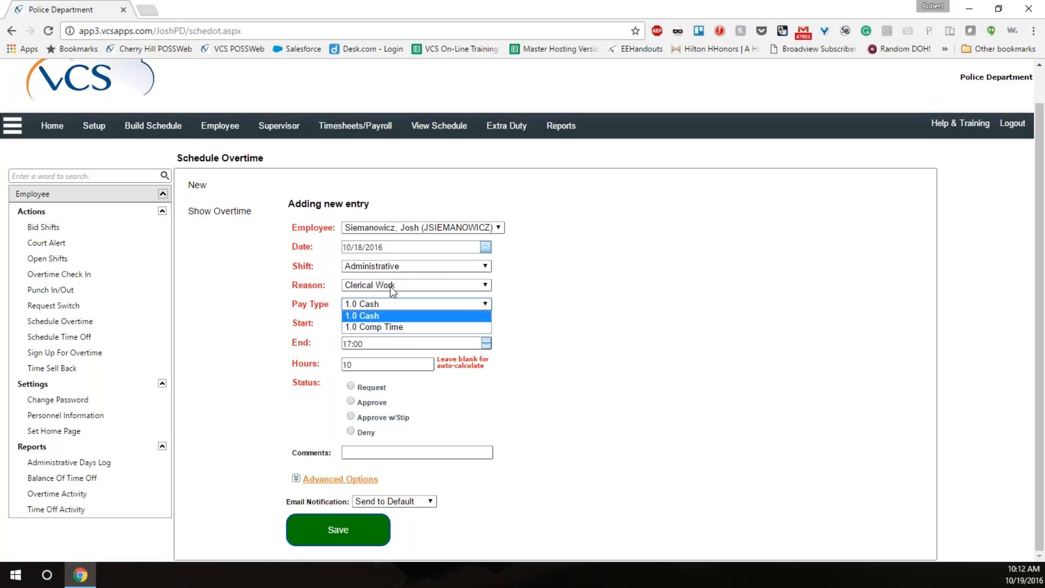
click(365, 316)
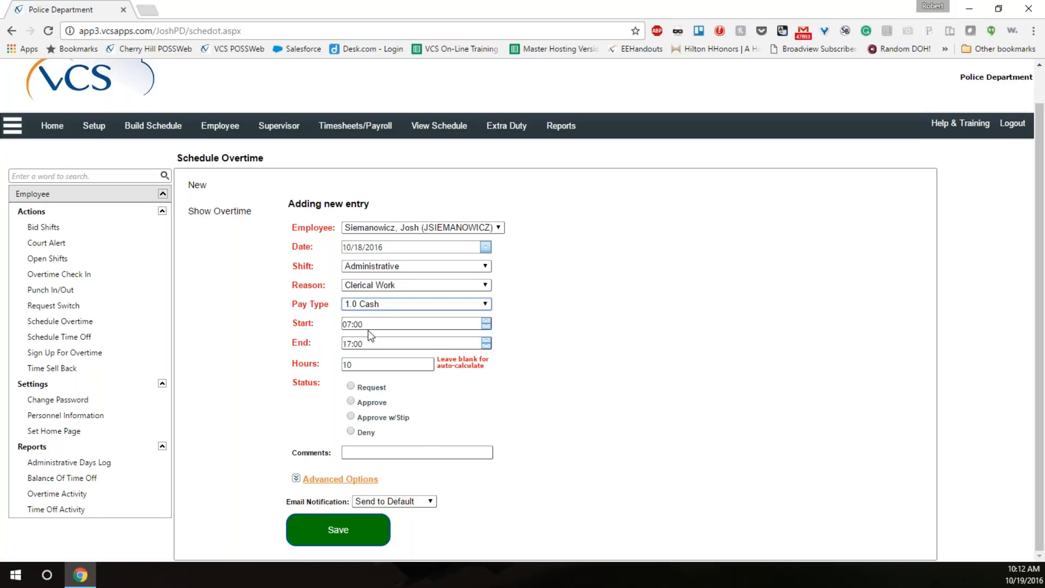
Set the overtime entry's start to 17:00, its end to 18:00 and its hours to 1.
key(Tab)
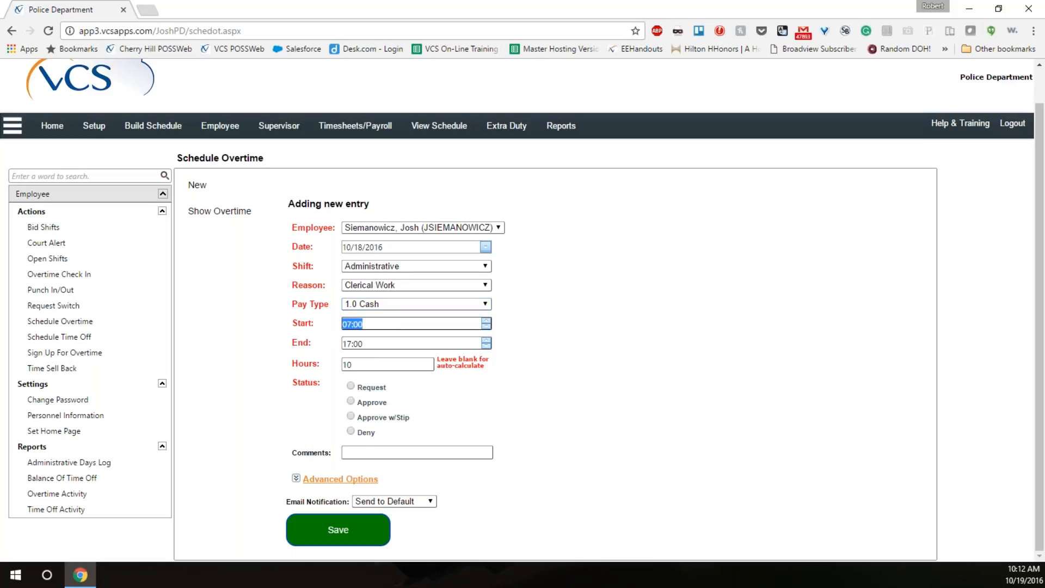
text(17:00)
key(Tab)
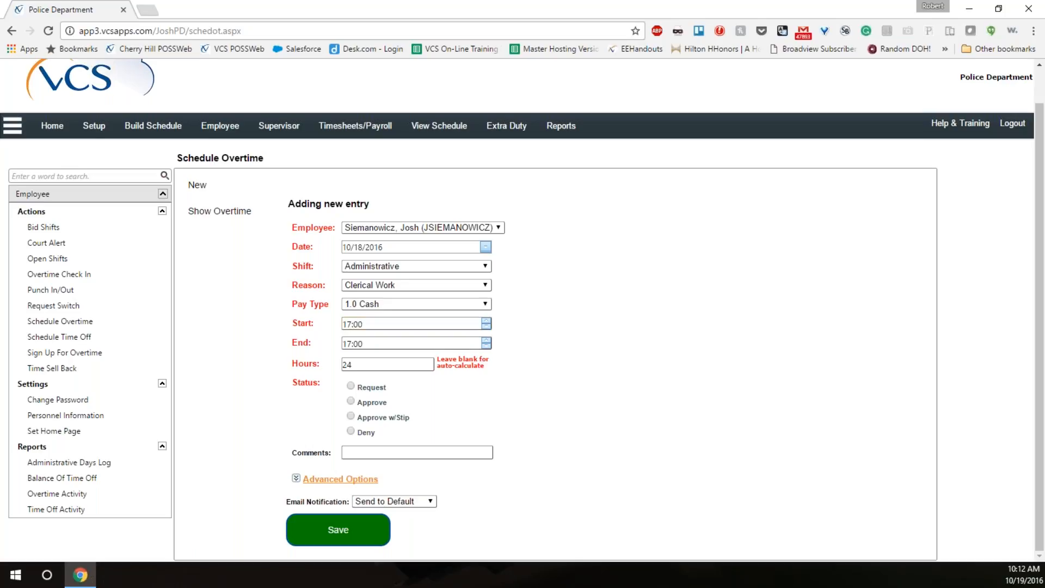
text(18:00)
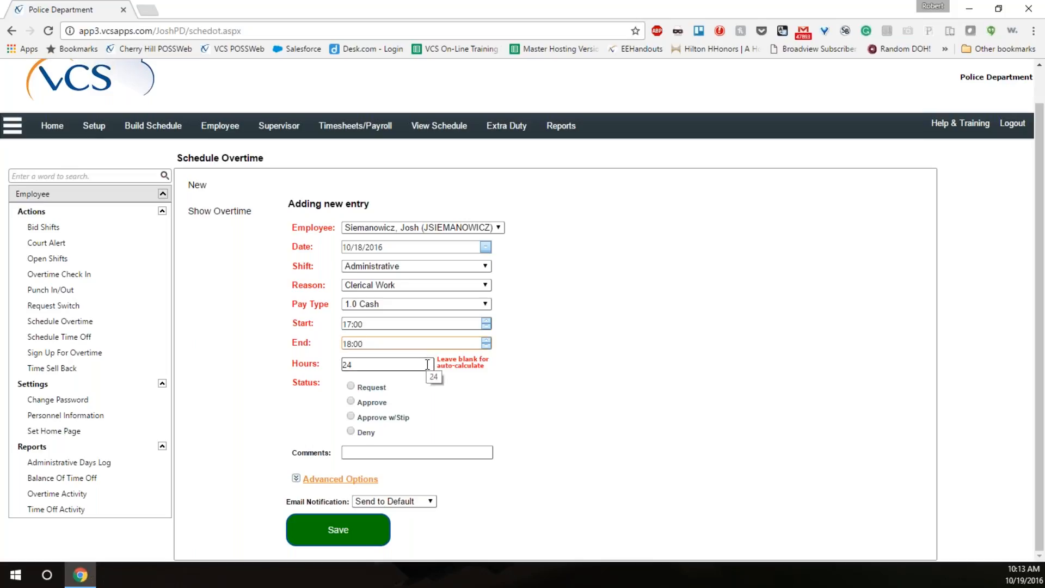
key(Tab)
text(1)
Set the overtime entry's status to Request, leave the comments blank and save the entry.
click(350, 387)
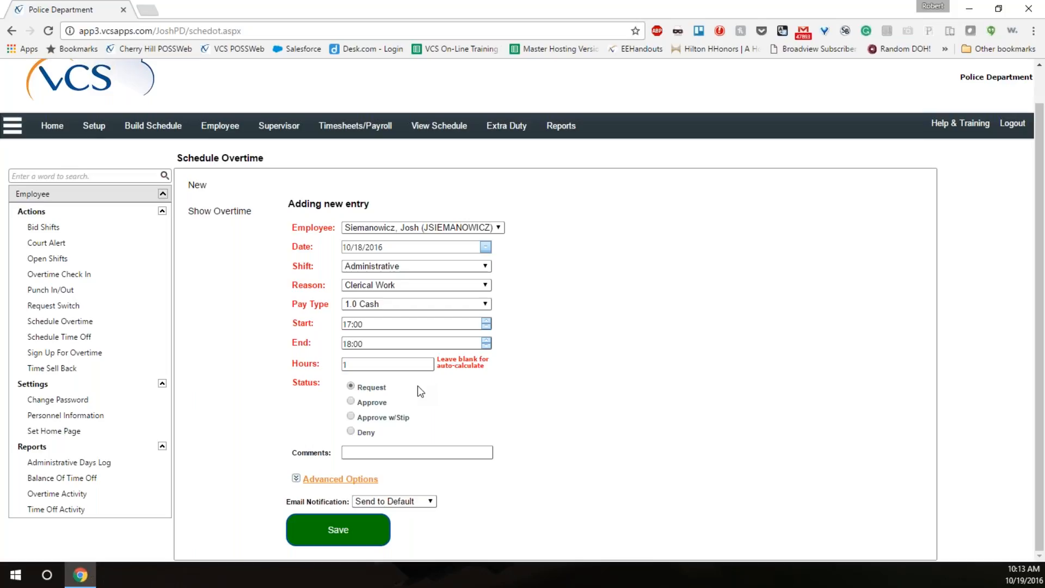
click(366, 450)
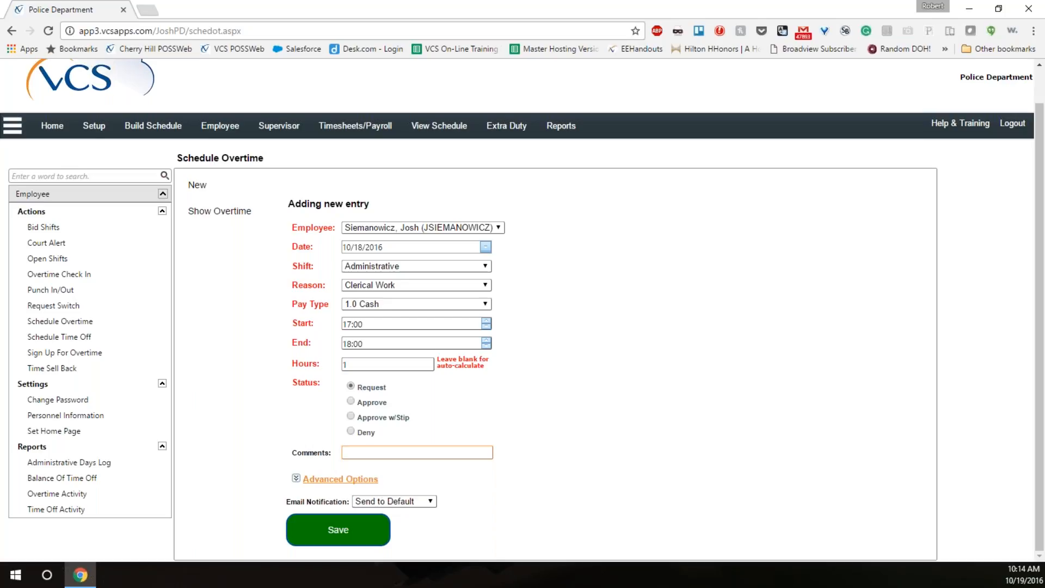
click(333, 534)
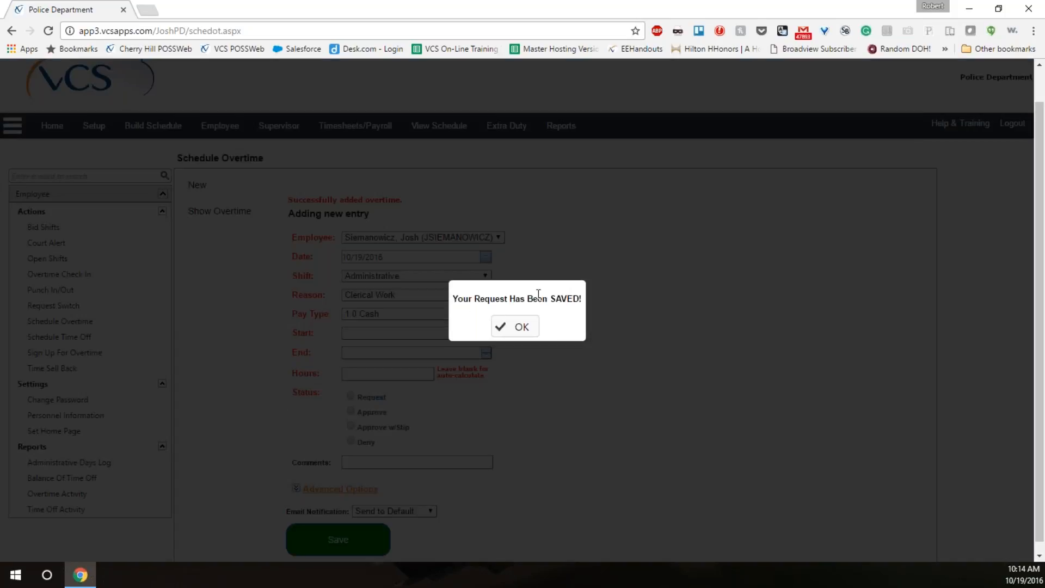
click(519, 333)
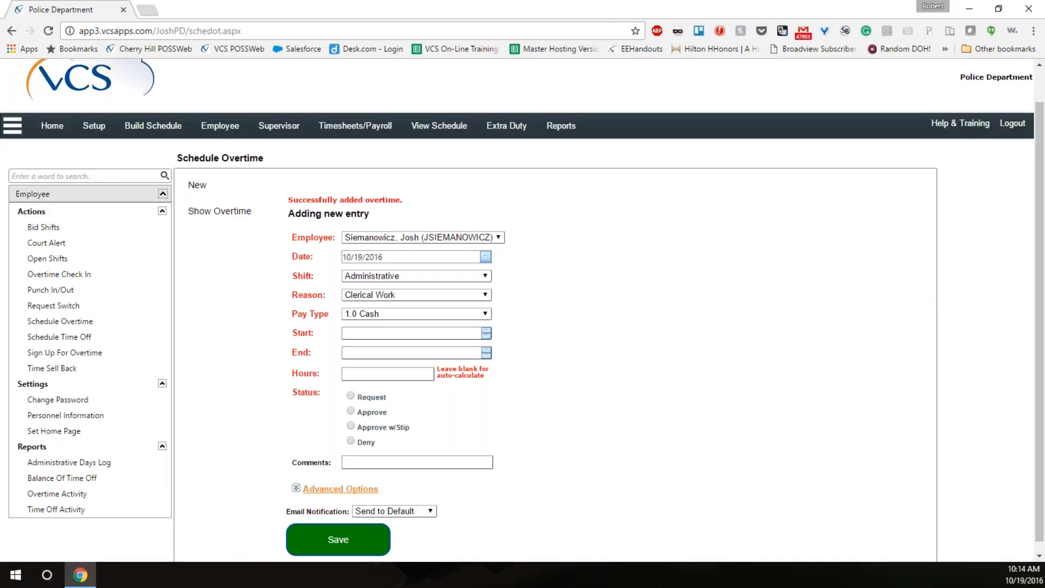
Open the Daily Schedule and show the PATROL schedule for 10/18/2016.
click(427, 129)
click(24, 212)
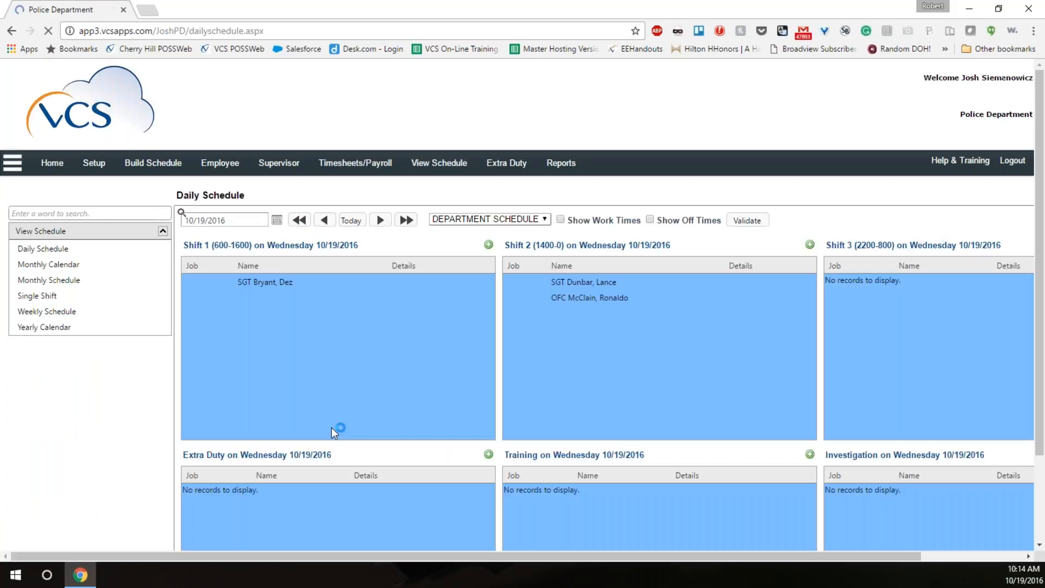
click(545, 219)
click(492, 253)
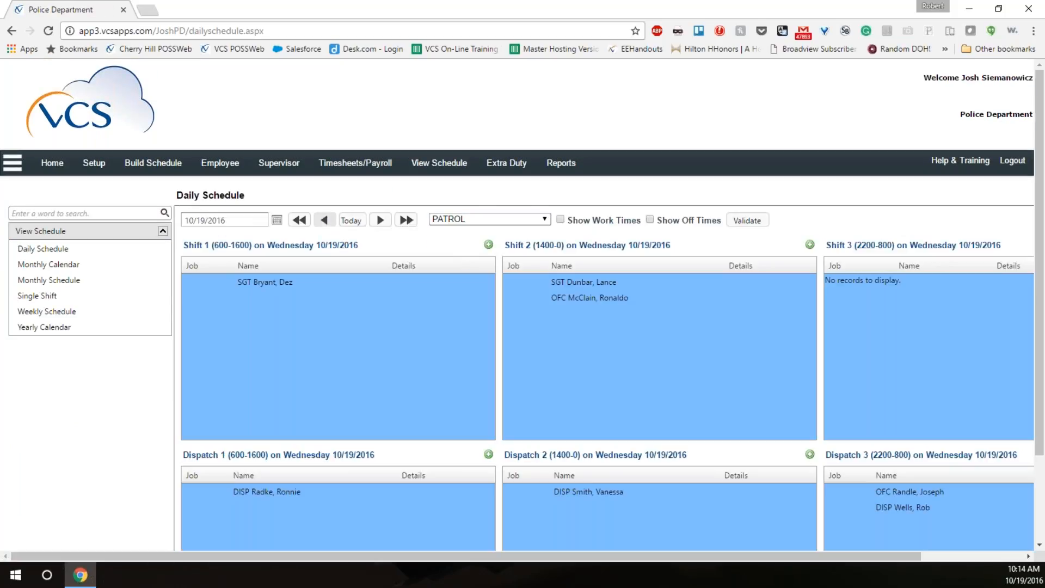
click(325, 220)
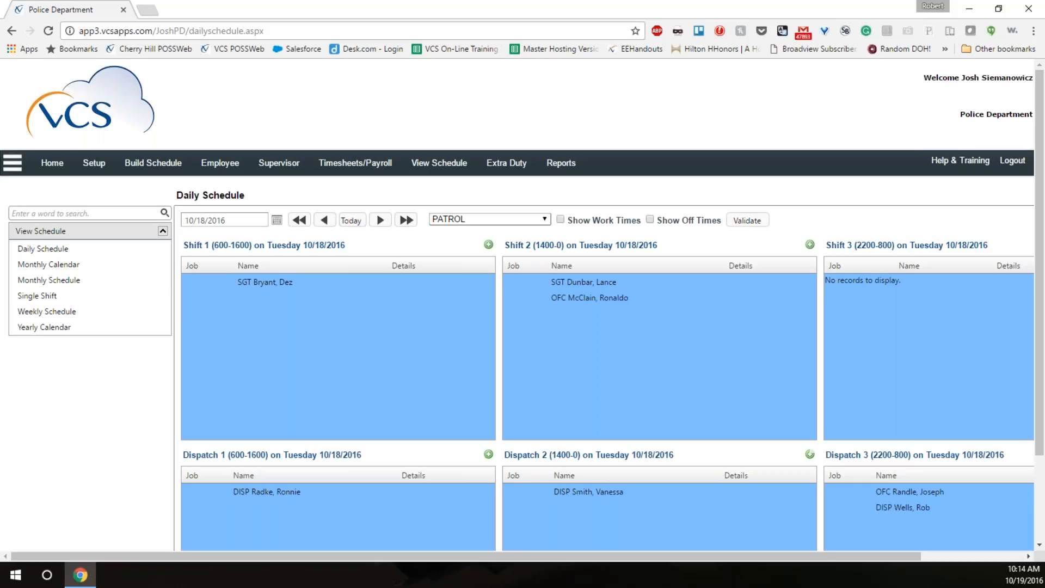
Hide the side menu and check the overtime request in the Administrative shift of the 10/18/2016 Daily Schedule.
click(13, 166)
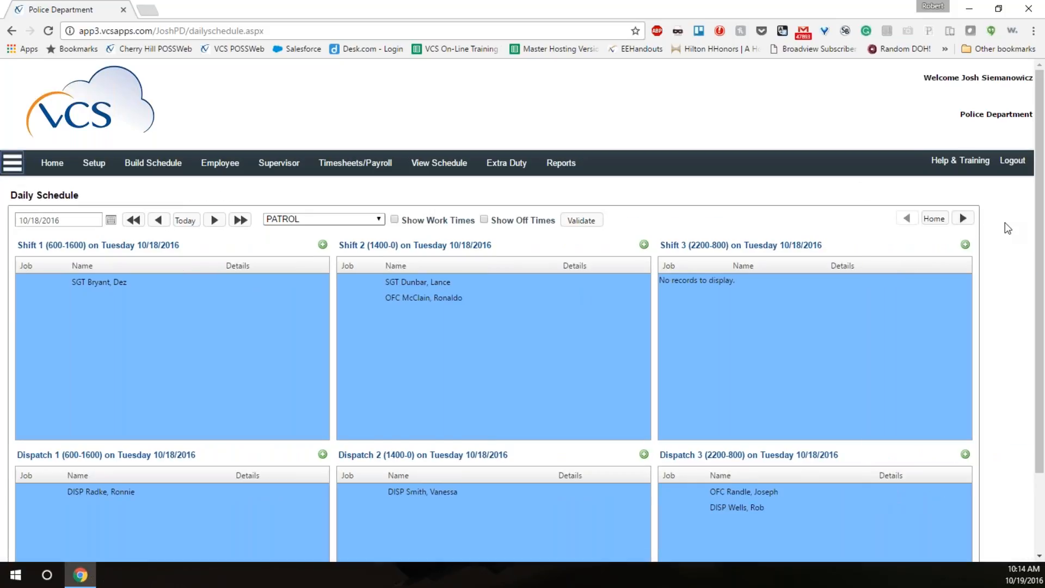
click(961, 219)
click(963, 218)
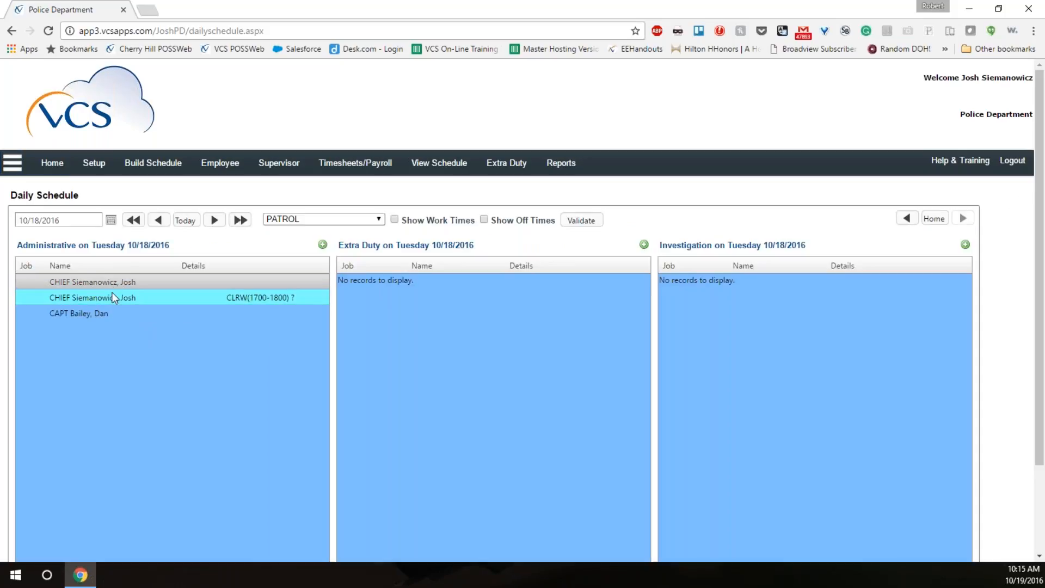
click(305, 297)
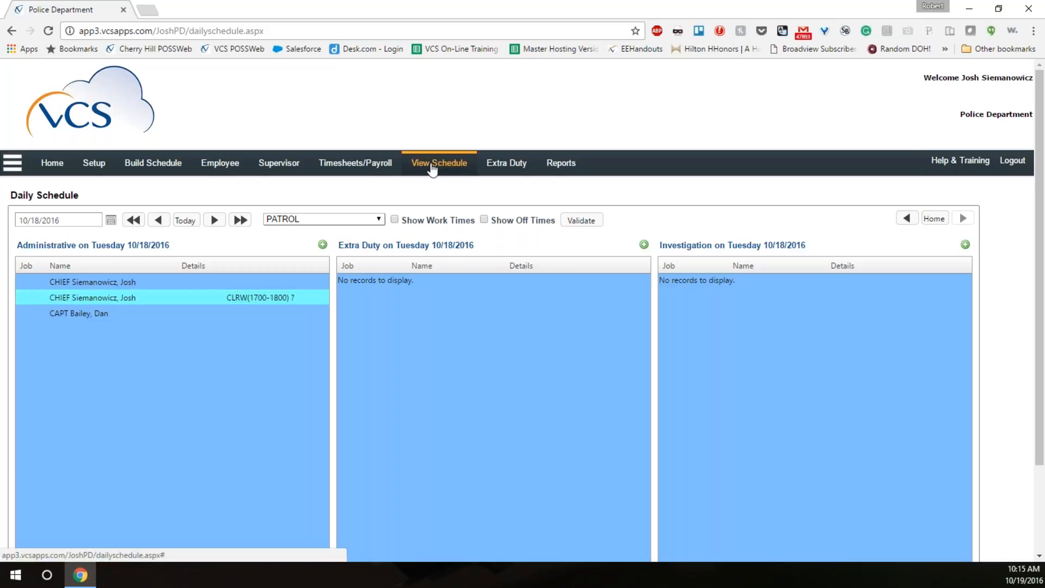
Restore the side menu and check the October 18 overtime request in the Monthly Calendar.
click(12, 163)
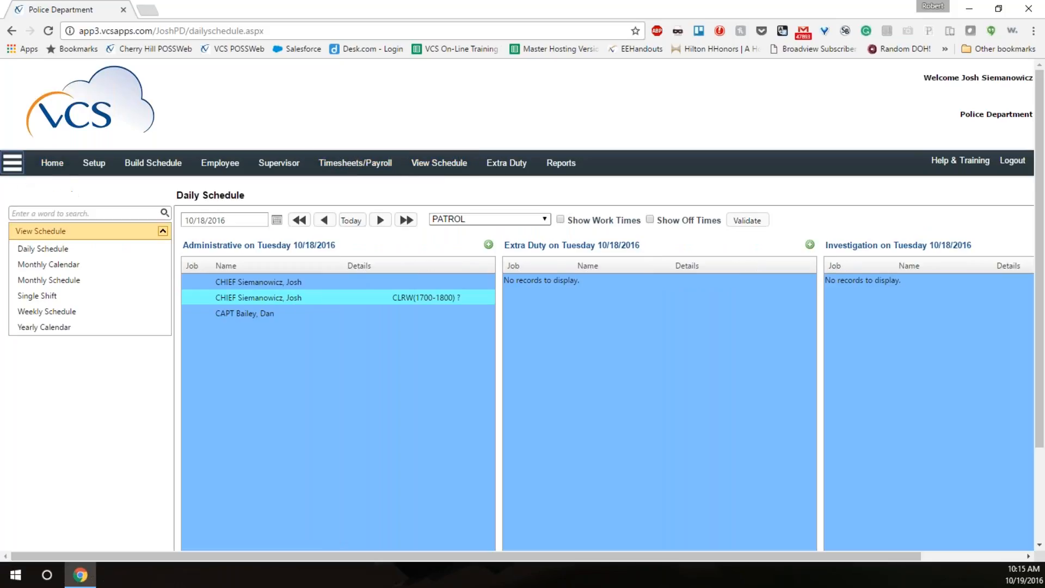
click(64, 267)
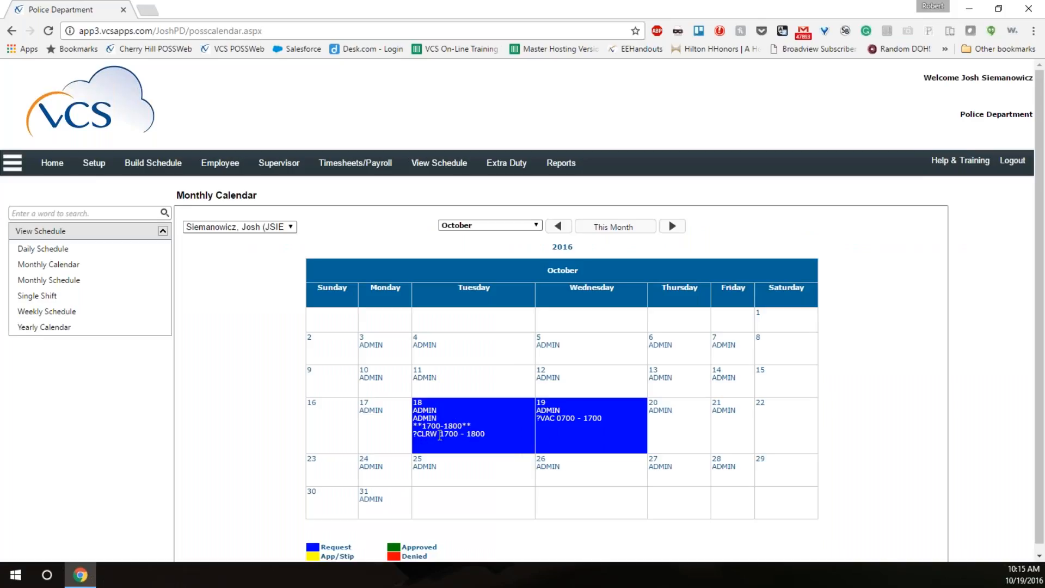
mouse_move(469, 429)
scroll(468, 429, down, 1)
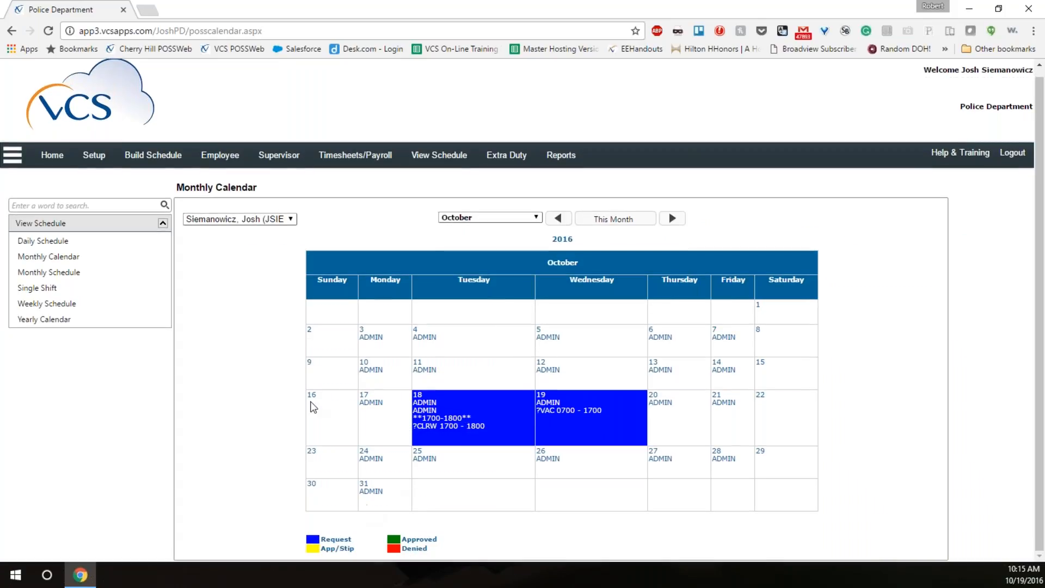
Find the October 18 overtime request in the Yearly Calendar and view its details.
click(43, 319)
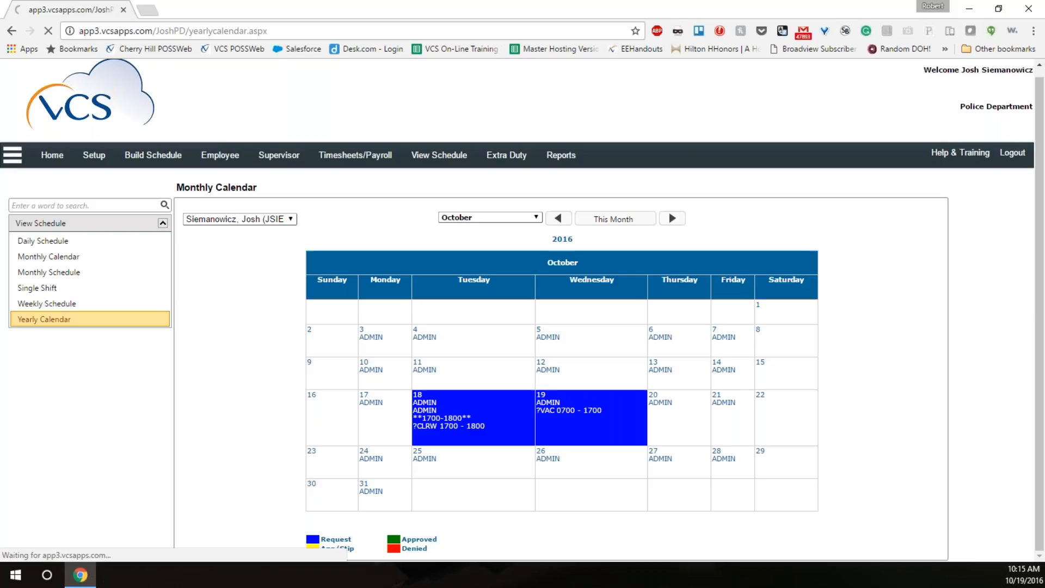
scroll(250, 476, down, 7)
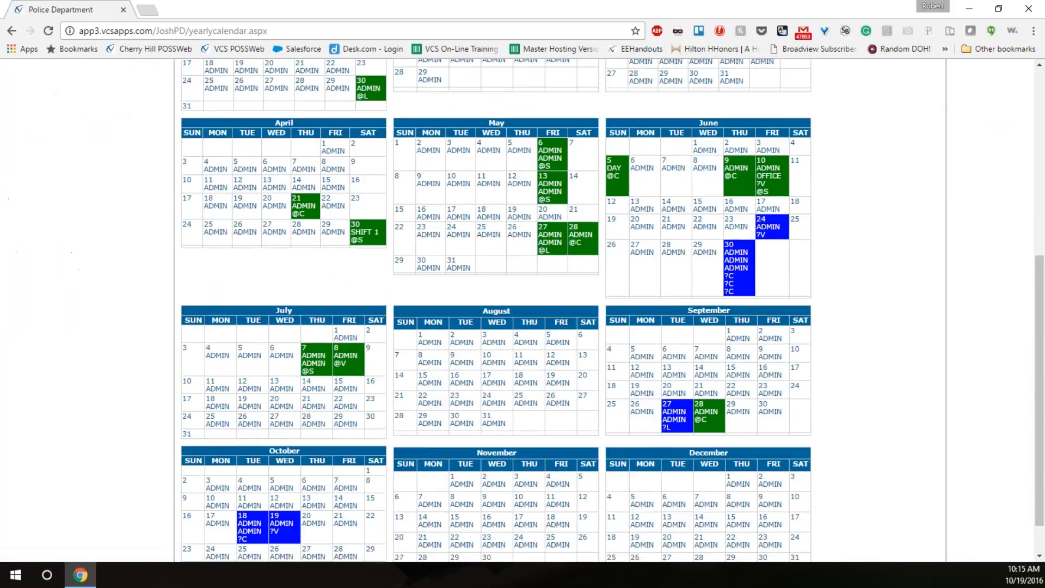
mouse_move(250, 476)
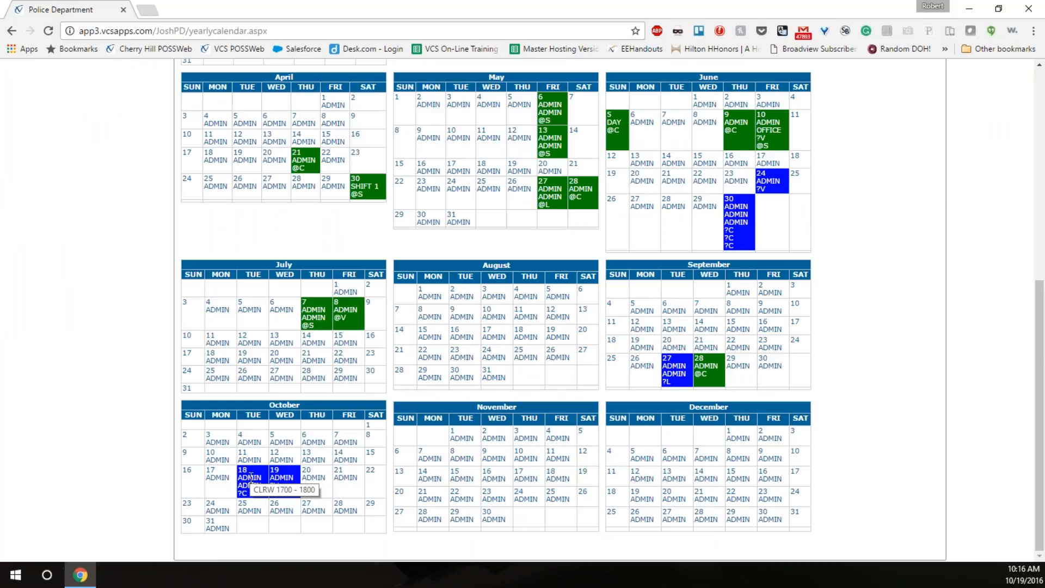
scroll(250, 475, up, 7)
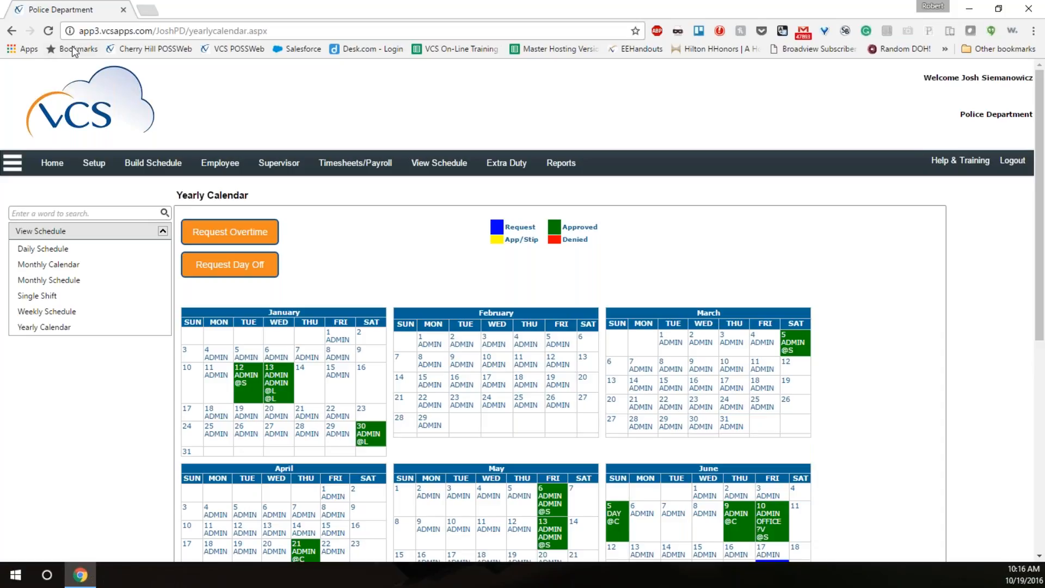
Open the Request Switch form from the employee actions.
click(214, 165)
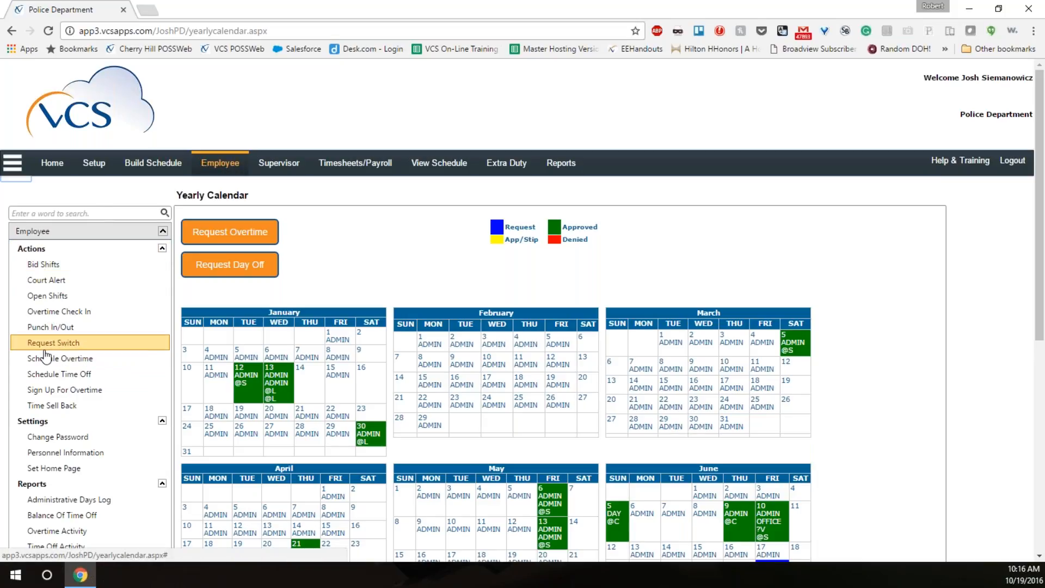
click(87, 343)
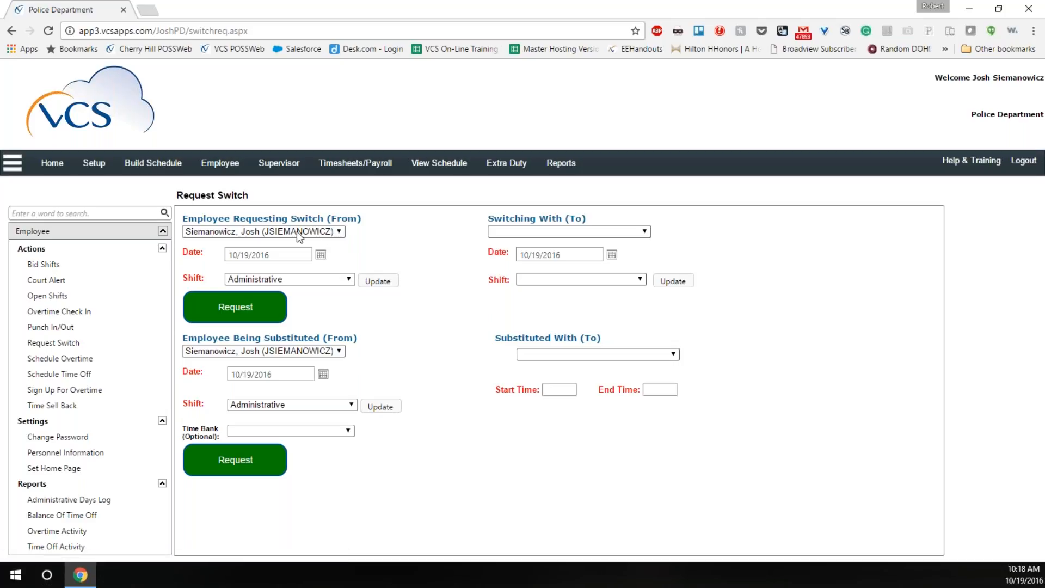
Set the requesting employee's switch date to 10/21/2016, refresh the available shifts and keep the Administrative shift.
click(321, 254)
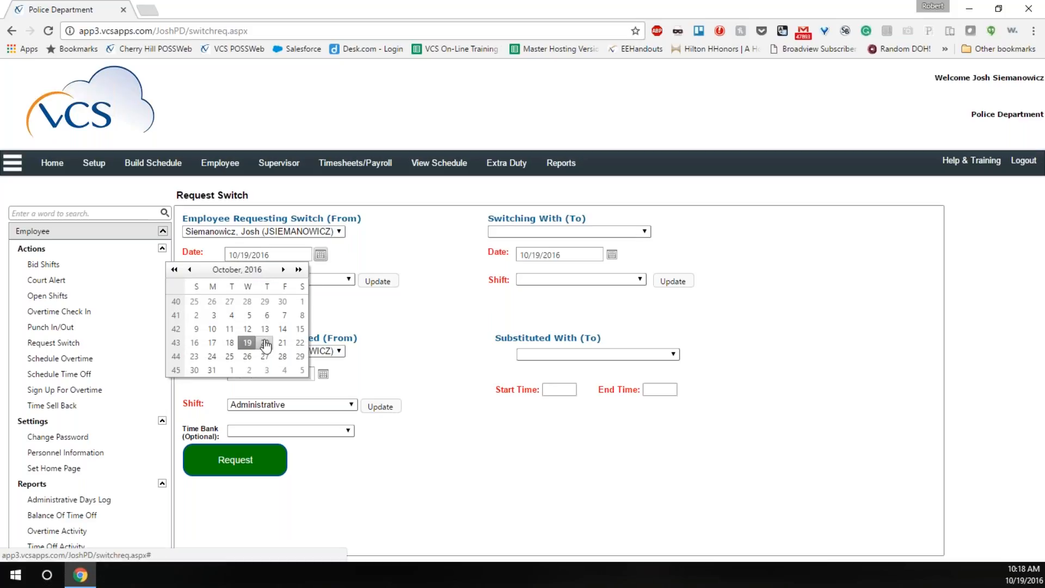
click(282, 343)
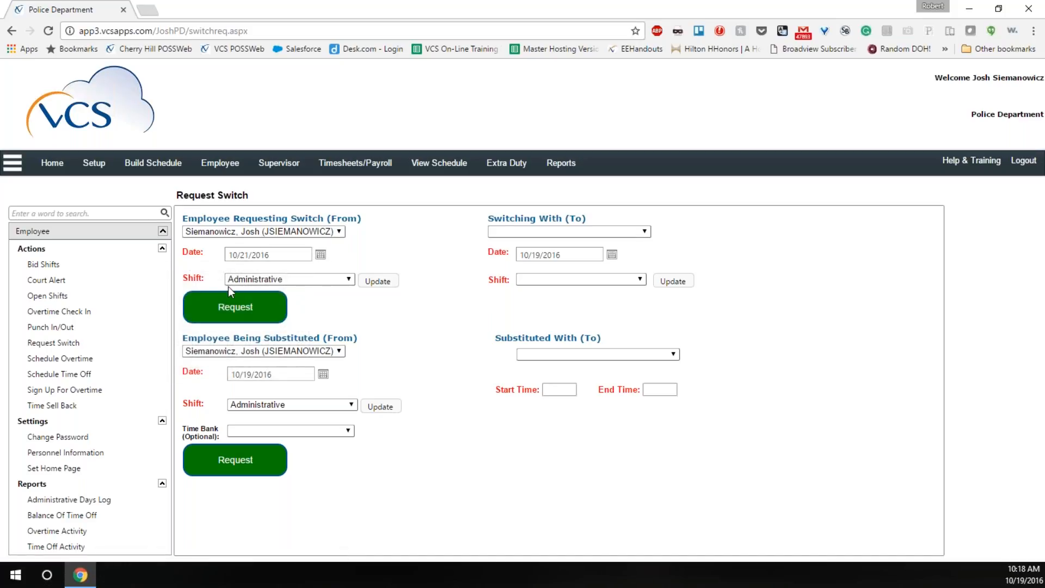
click(376, 282)
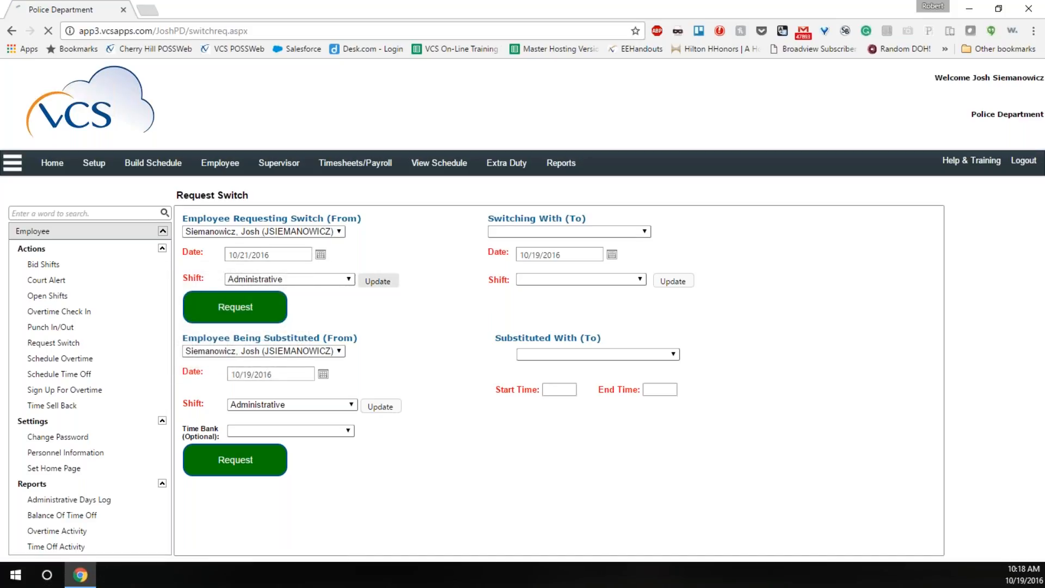
click(349, 279)
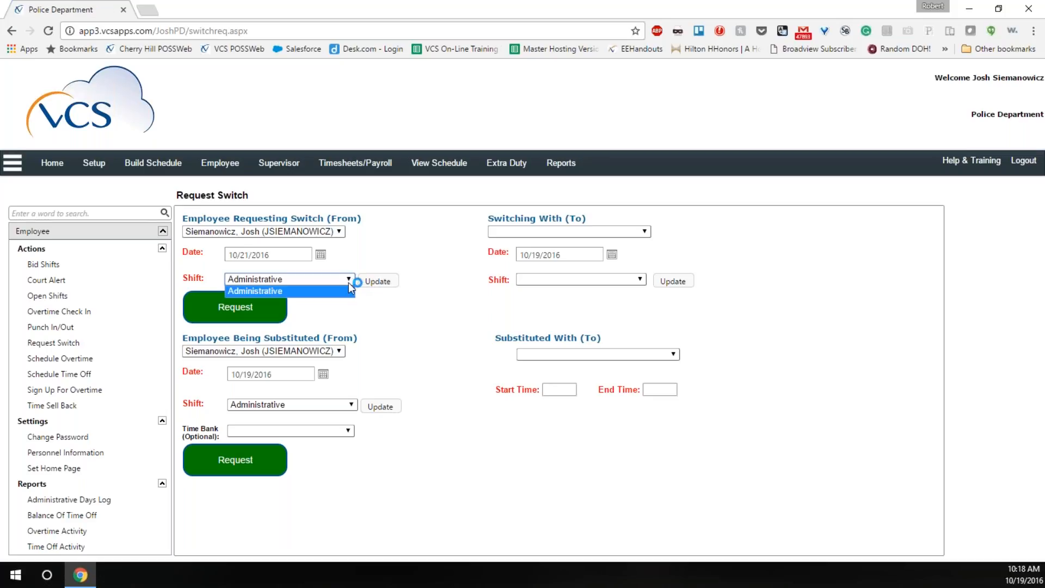
click(349, 283)
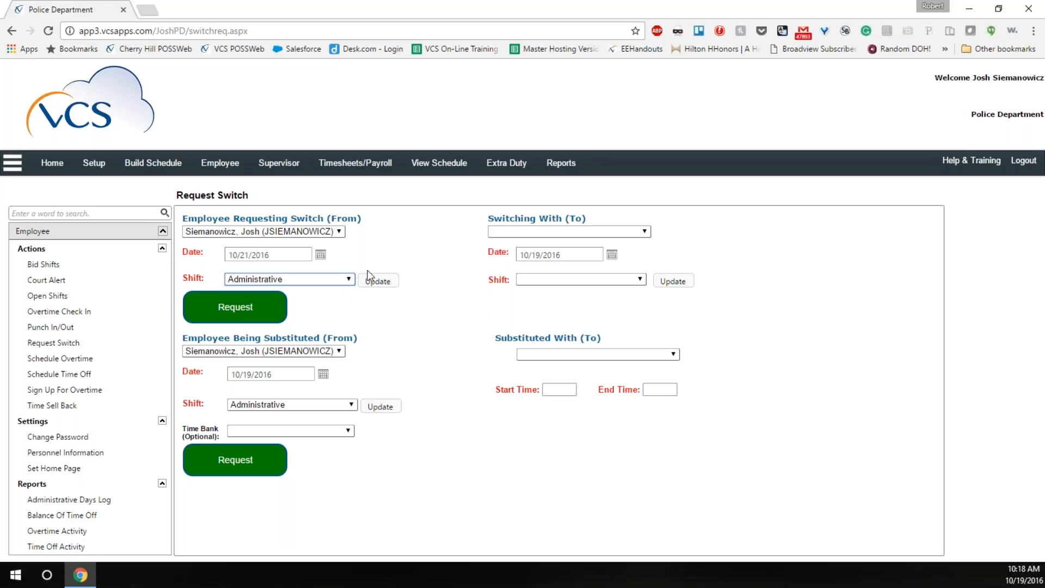
Try to request a switch with the first listed employee for the Administrative shift on 10/21/2016.
click(645, 232)
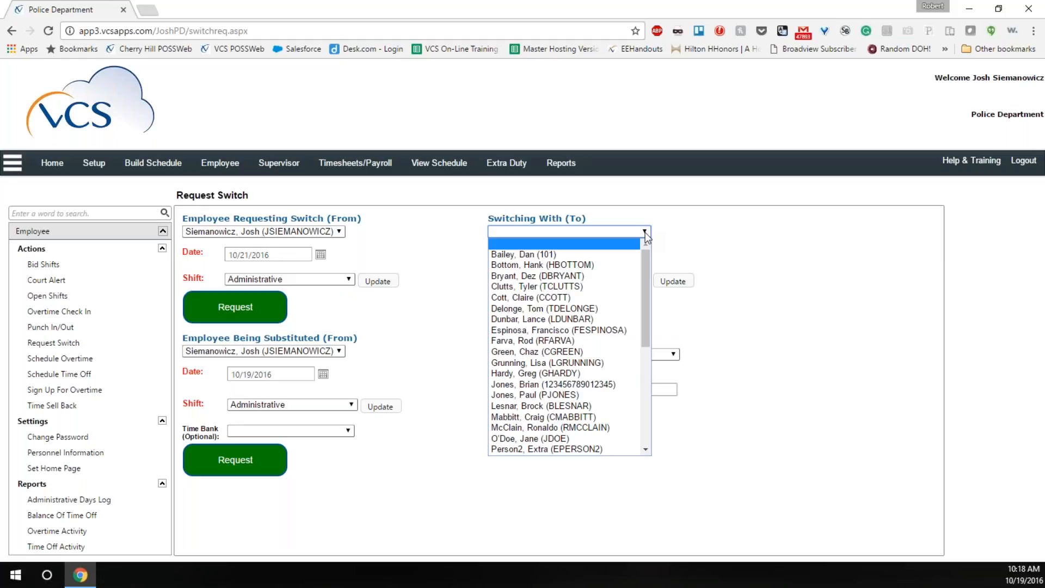
click(616, 254)
click(612, 254)
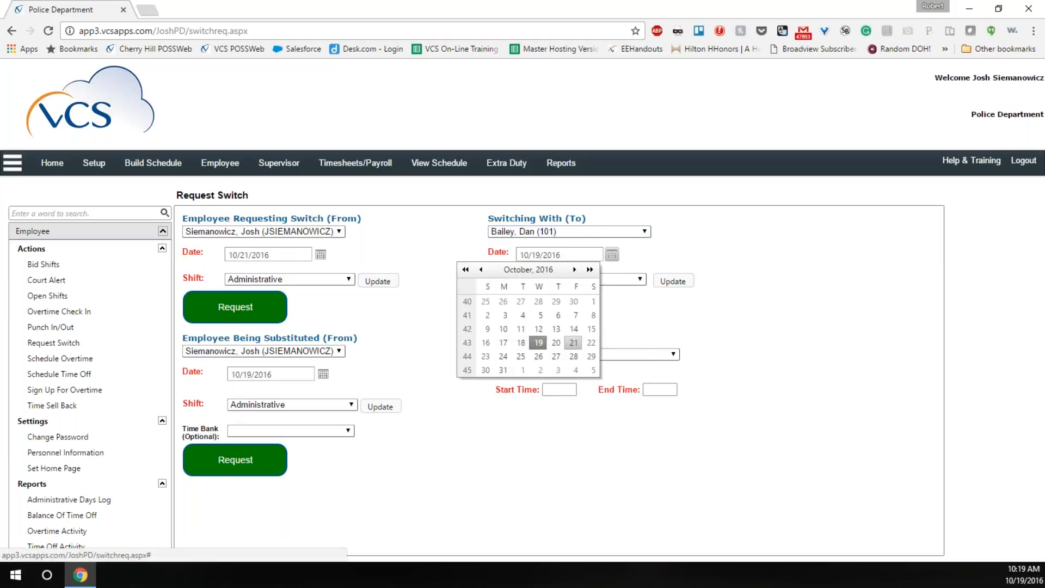
click(573, 343)
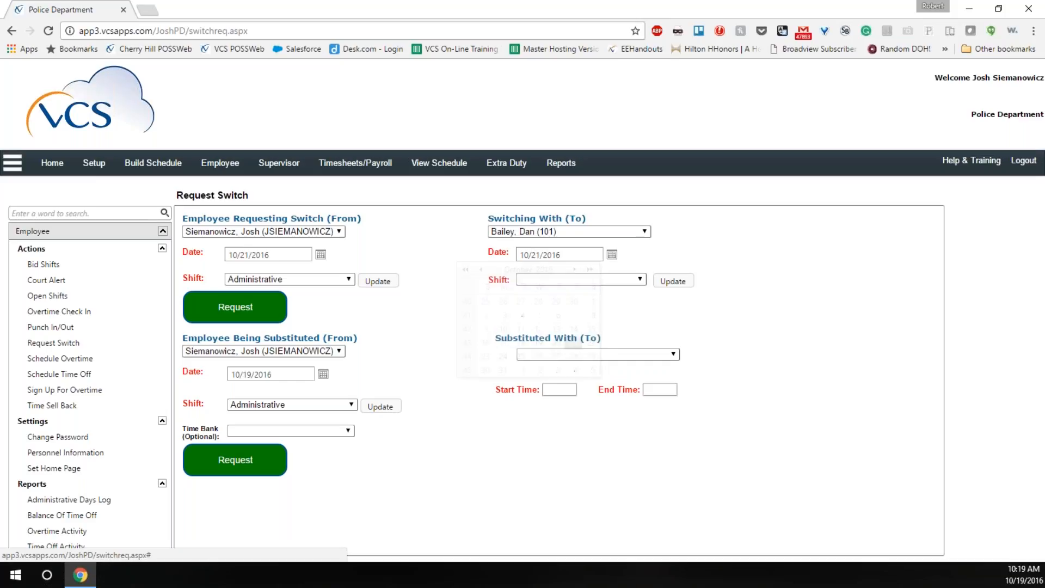
click(674, 282)
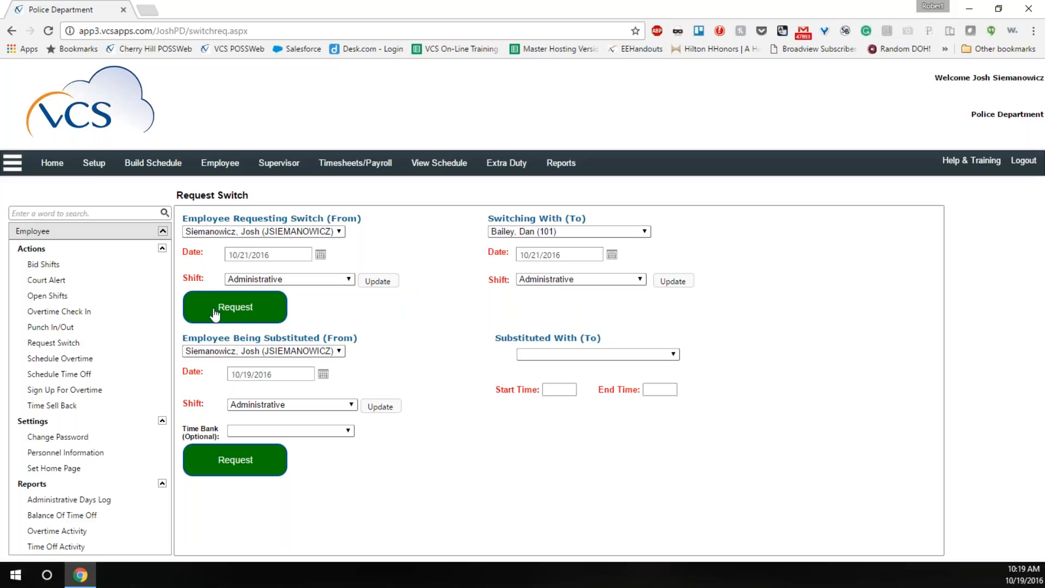
click(233, 308)
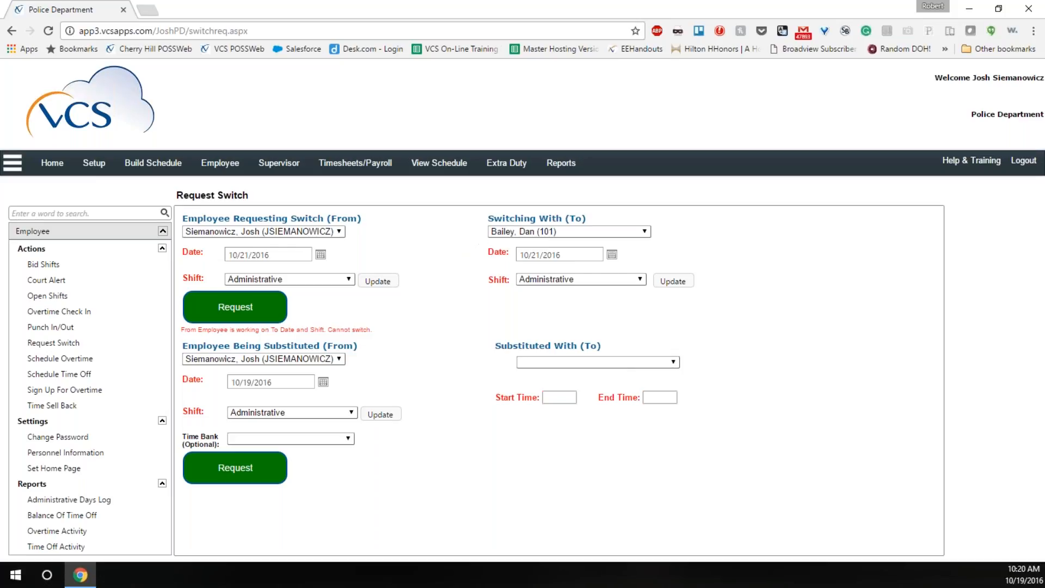
Try to request the switch with the second listed employee instead, using the Dispatch 2 (1400-0) shift.
click(645, 232)
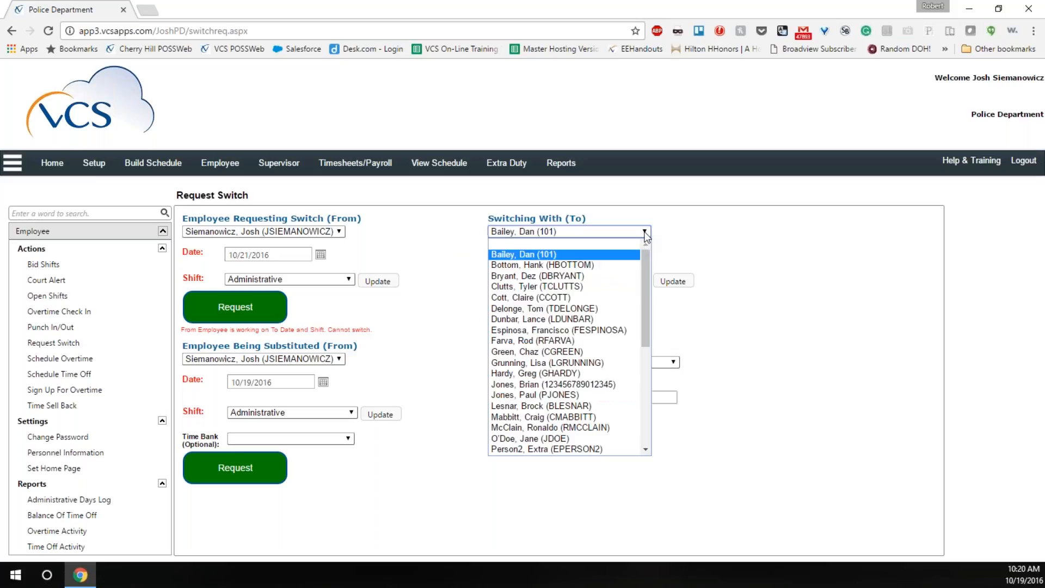
click(626, 265)
click(686, 285)
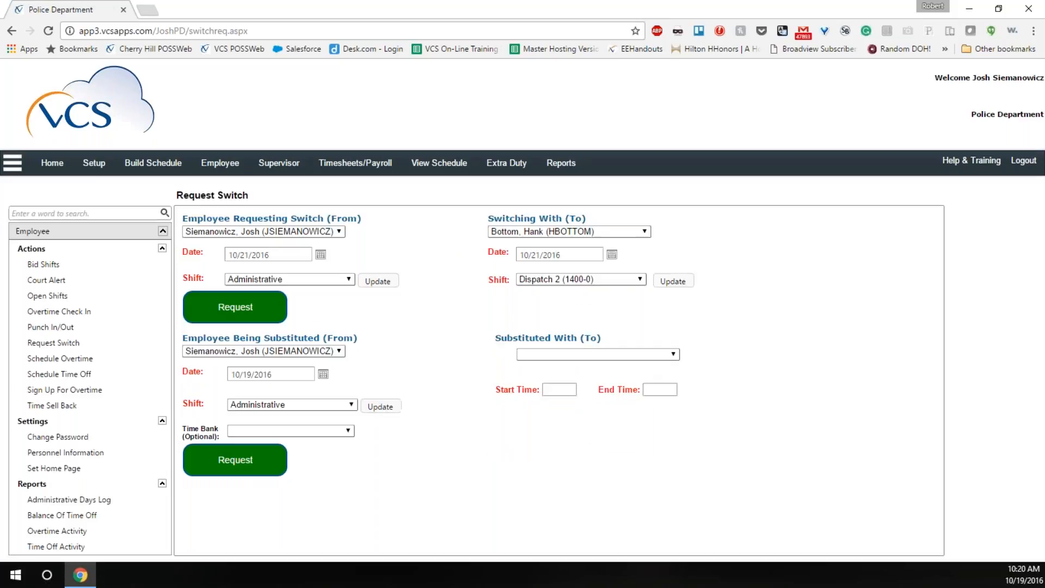
click(246, 311)
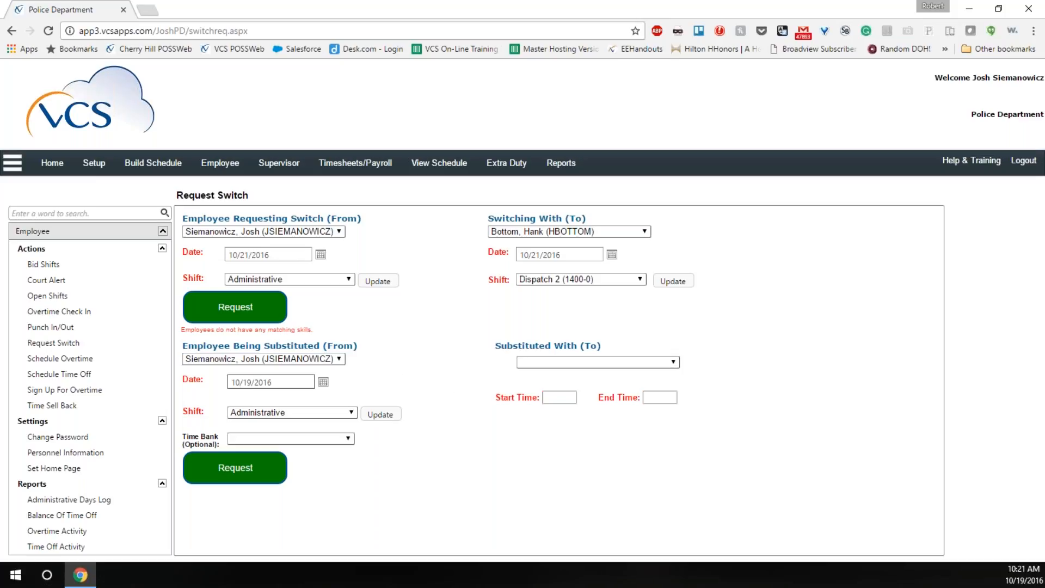
Set the date of the employee being substituted to 10/21/2016 and refresh the available shifts.
click(323, 382)
click(285, 471)
click(377, 414)
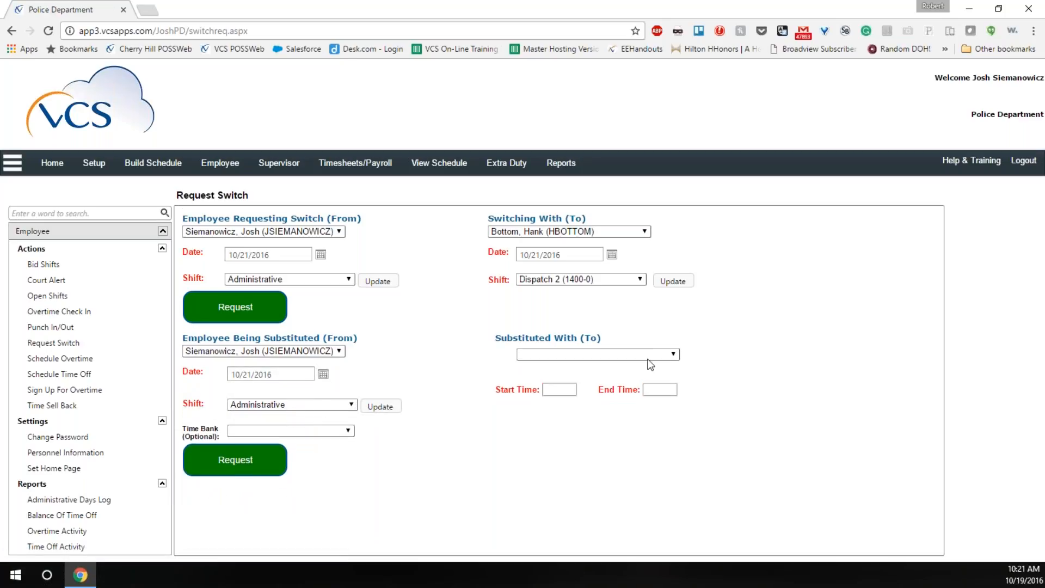
Try to request a substitution with the first listed employee from 0700 to 1700.
click(674, 355)
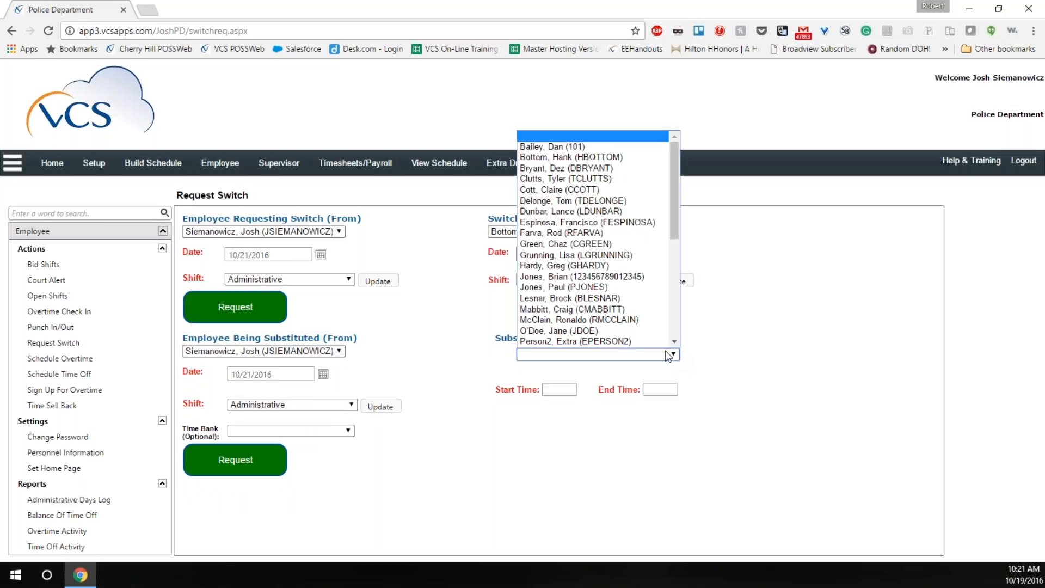
click(538, 148)
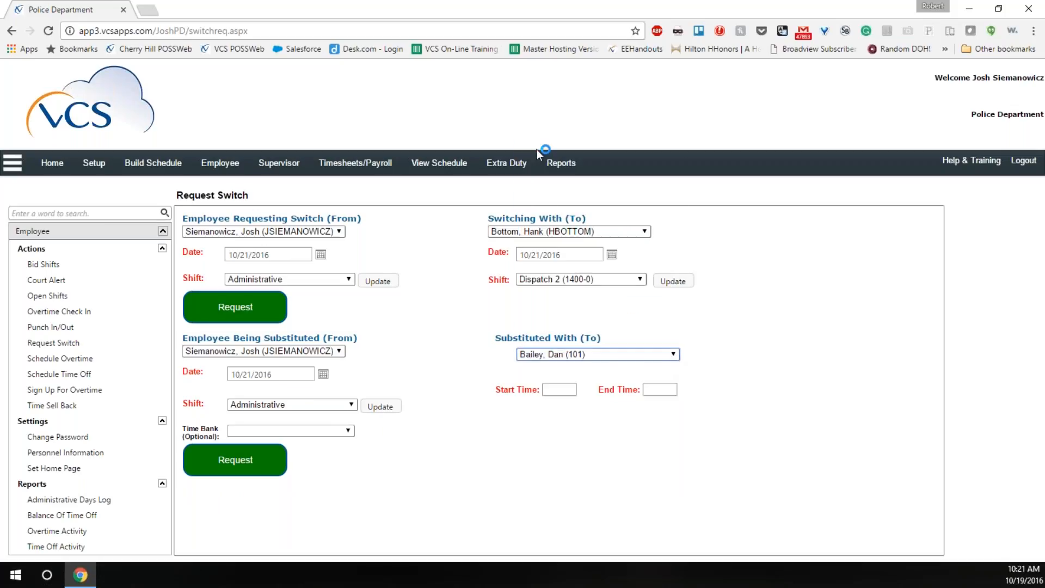
click(567, 390)
text(0700)
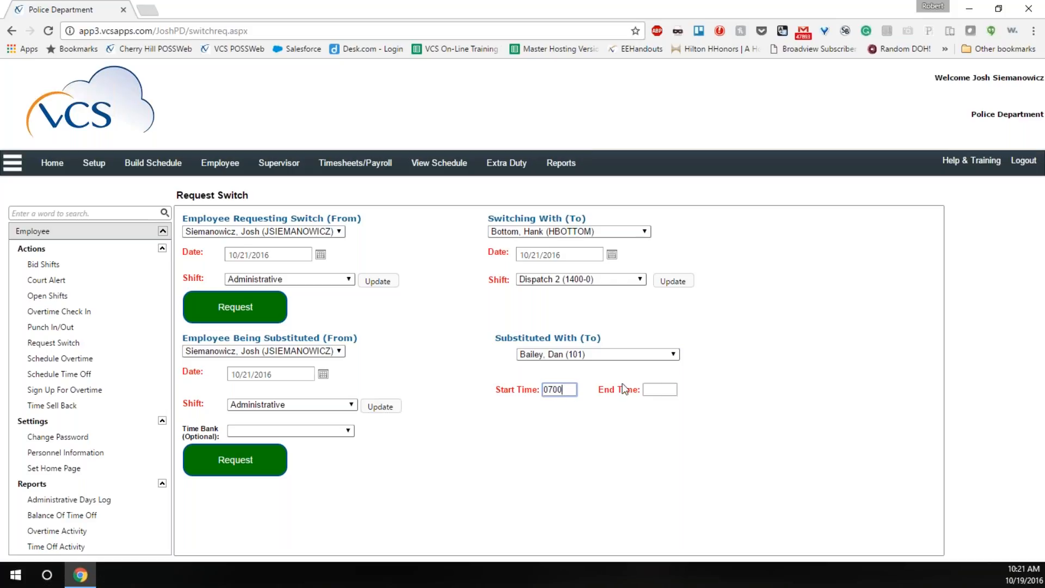
click(665, 388)
text(1700)
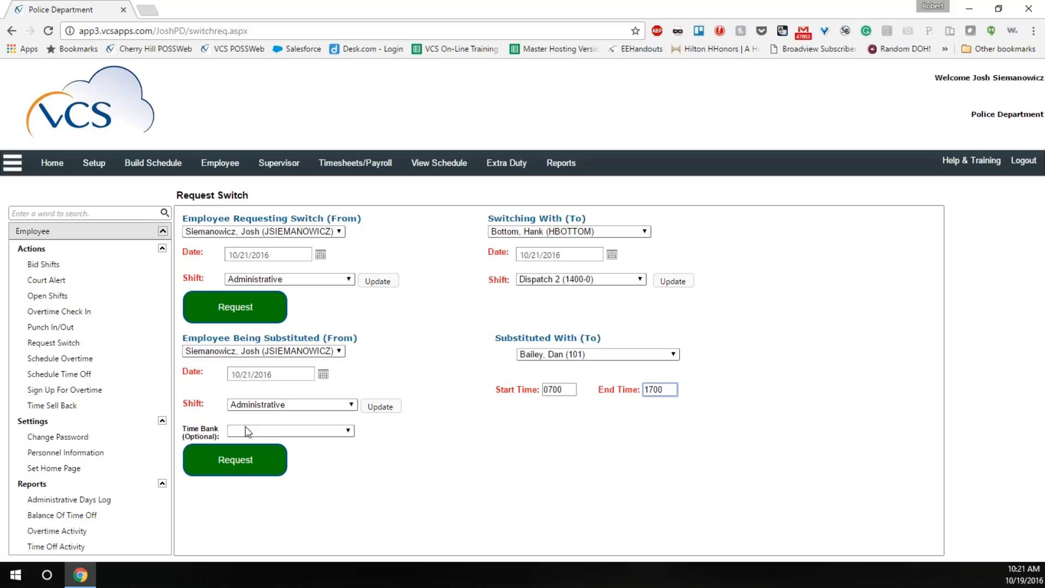
click(243, 468)
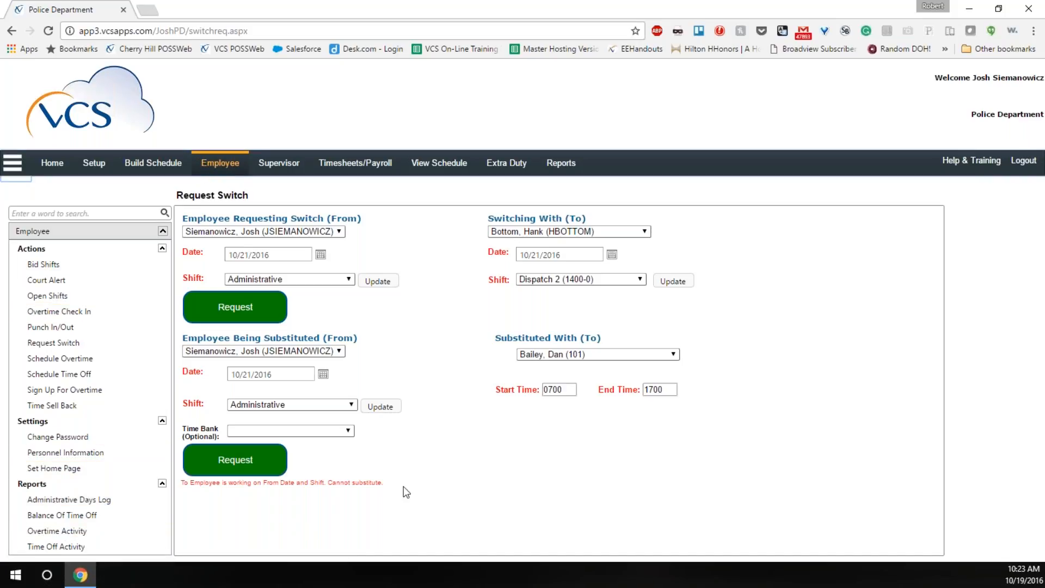
Review the employee's own Administrative Days Log, Balance Of Time Off, Overtime Activity and Time Off Activity reports.
click(70, 505)
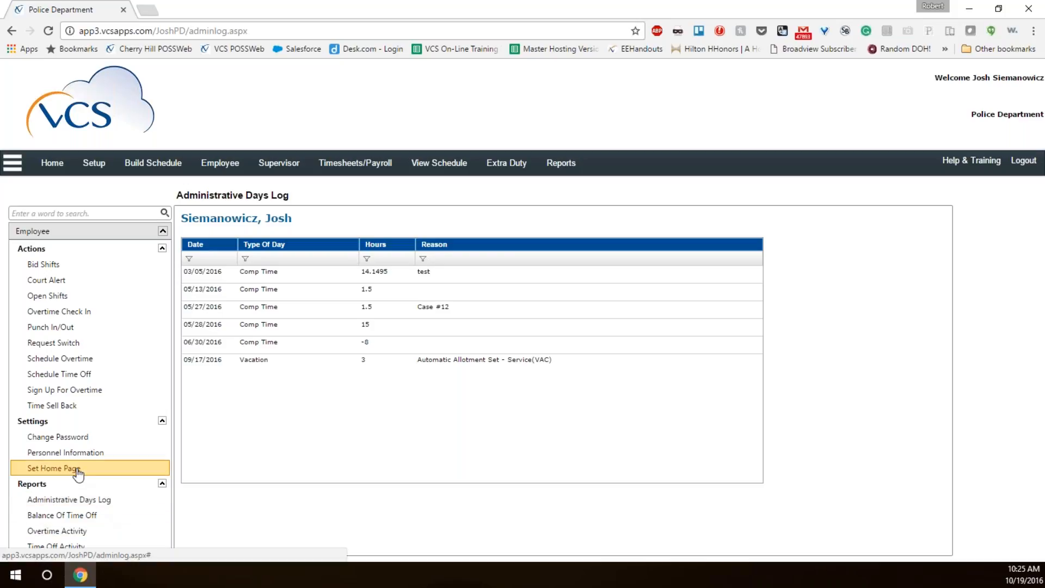
click(71, 519)
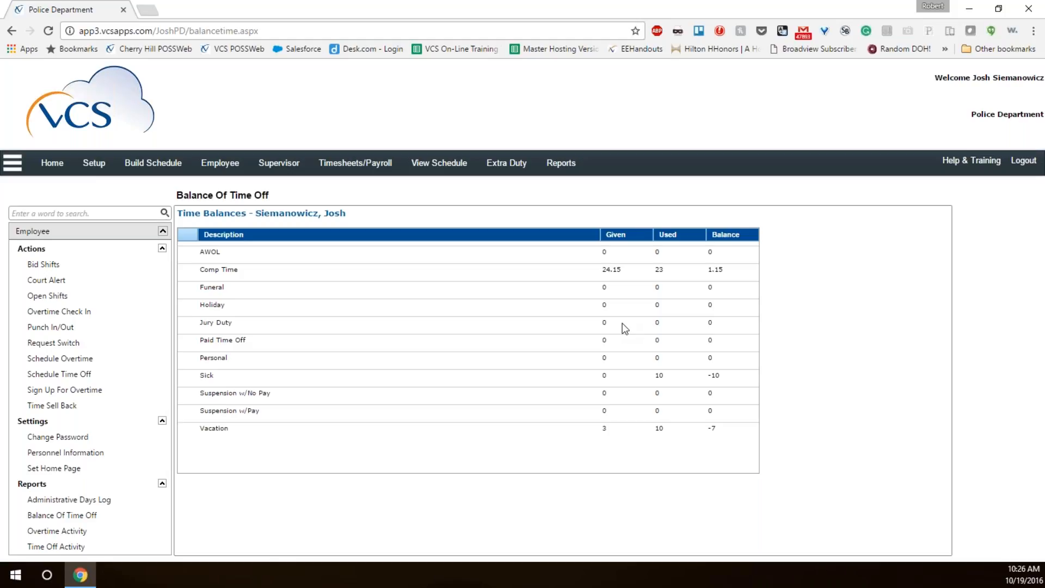
click(85, 535)
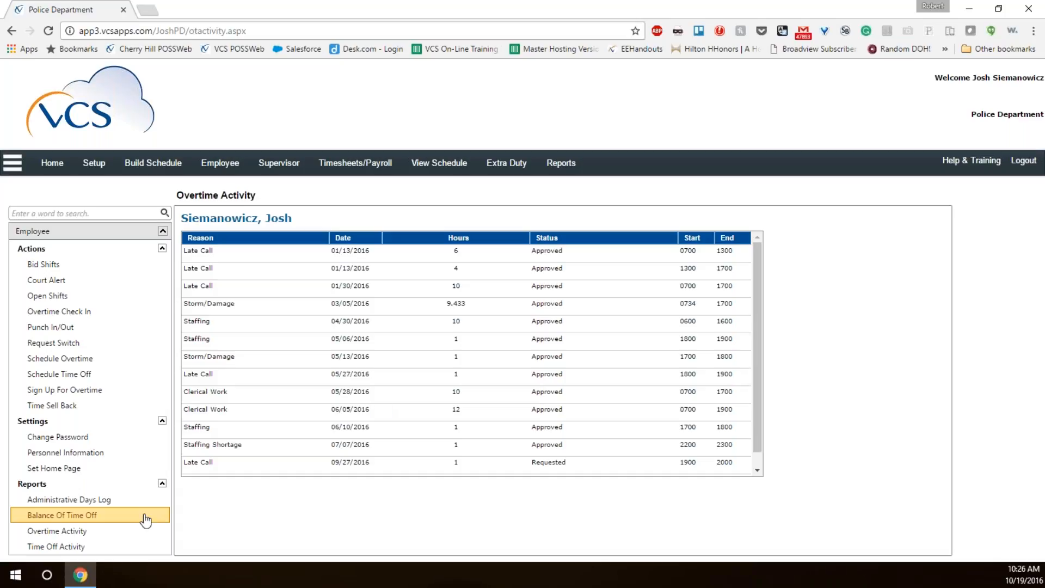
click(83, 545)
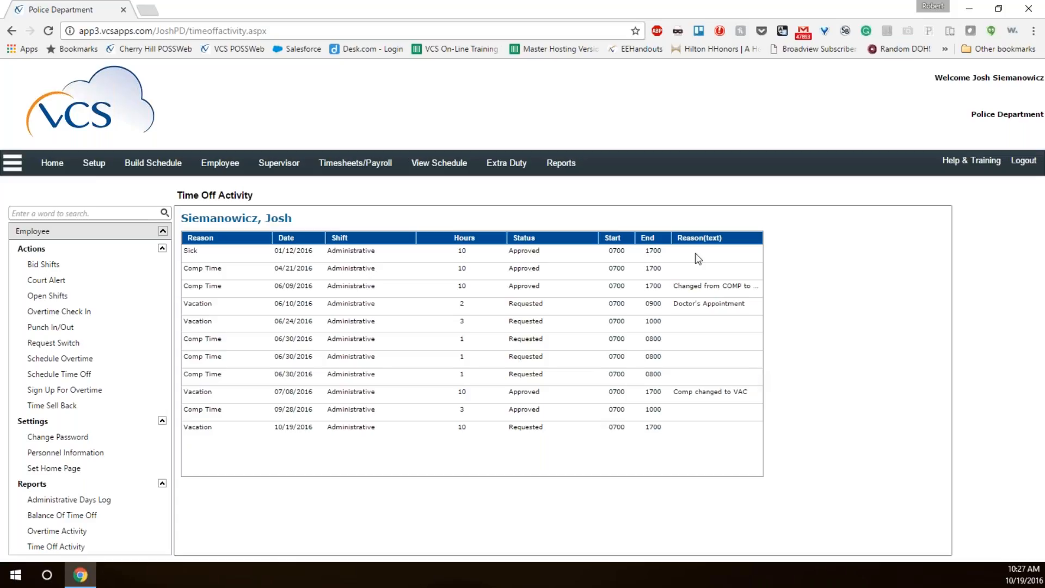
Open the Time Off Activity Report from the department-wide reports.
click(562, 171)
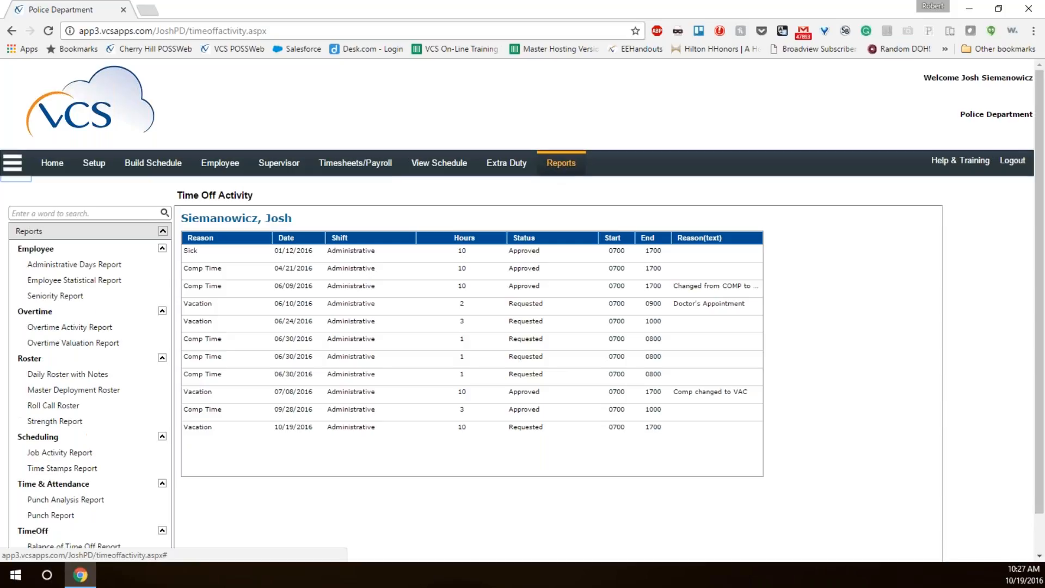
scroll(190, 355, down, 1)
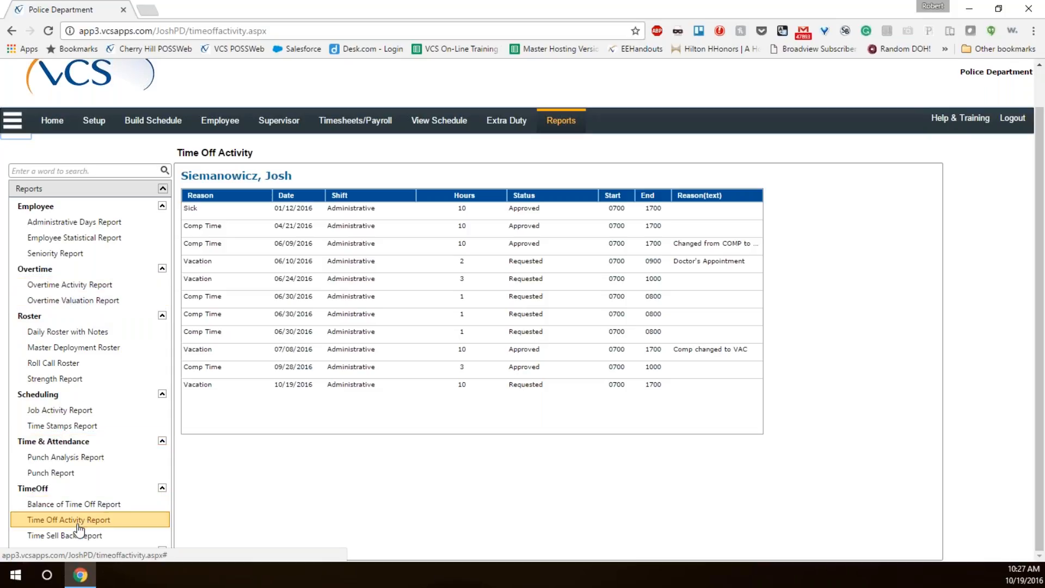
click(61, 522)
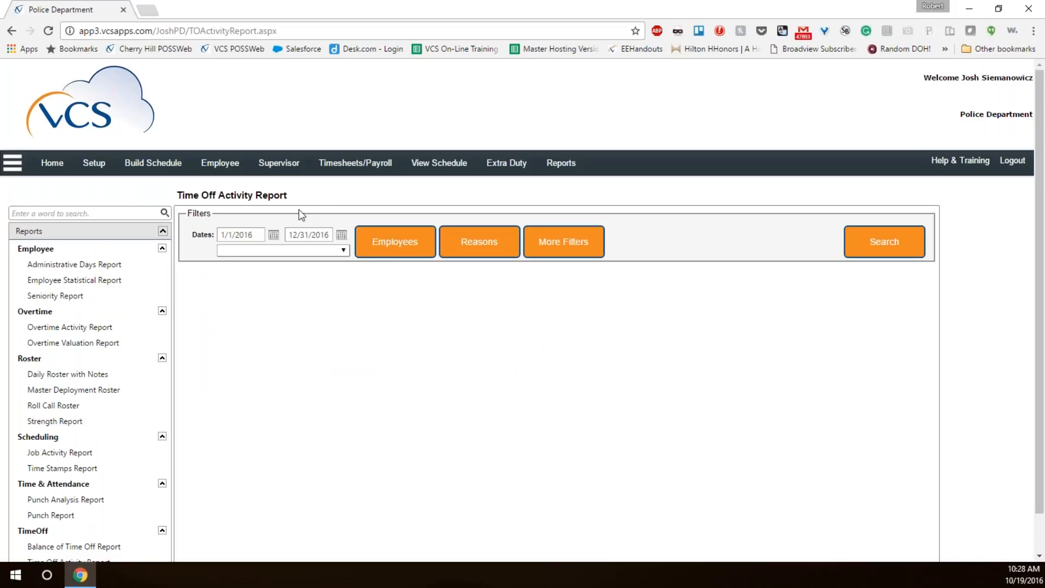
Limit the Time Off Activity Report to the logged-in employee.
click(392, 243)
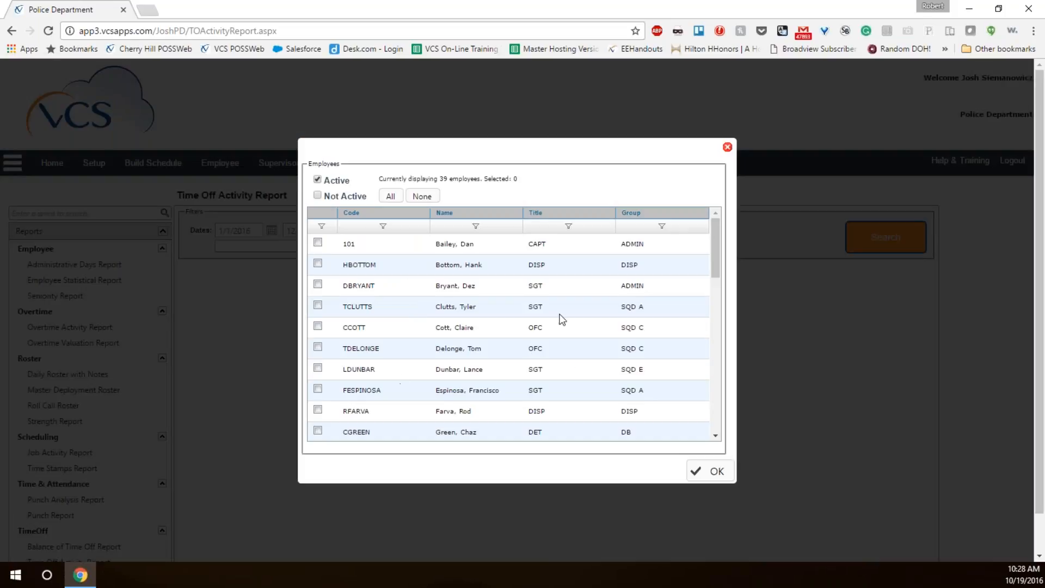
drag(714, 242, 720, 429)
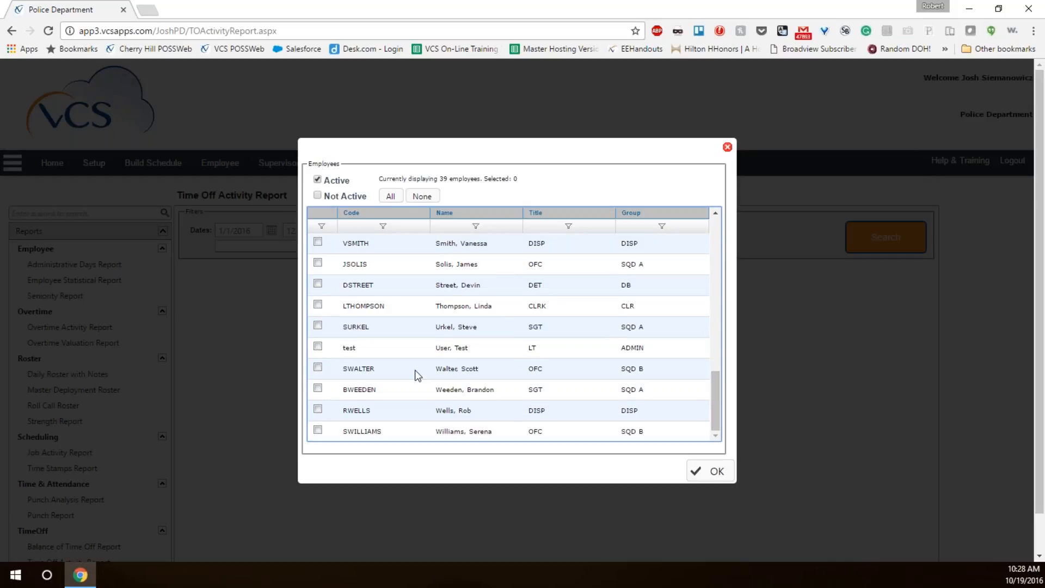
click(715, 214)
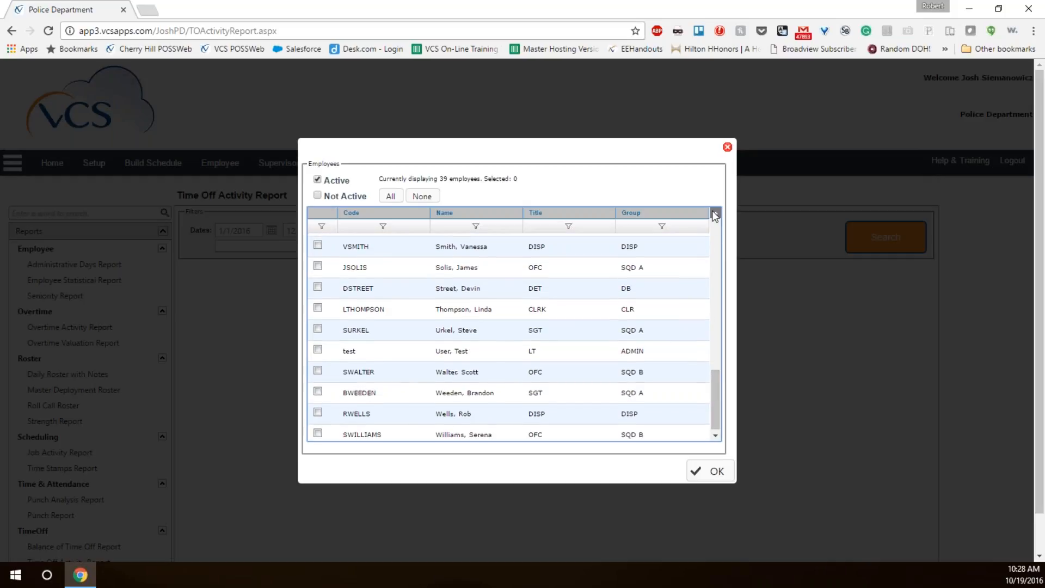
click(715, 214)
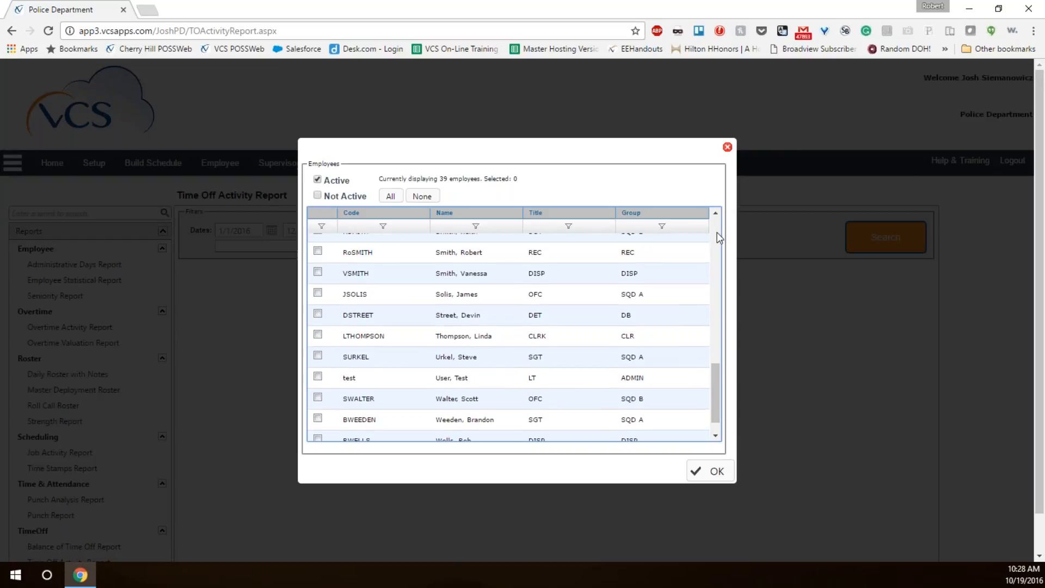
scroll(717, 232, up, 1)
scroll(718, 240, up, 1)
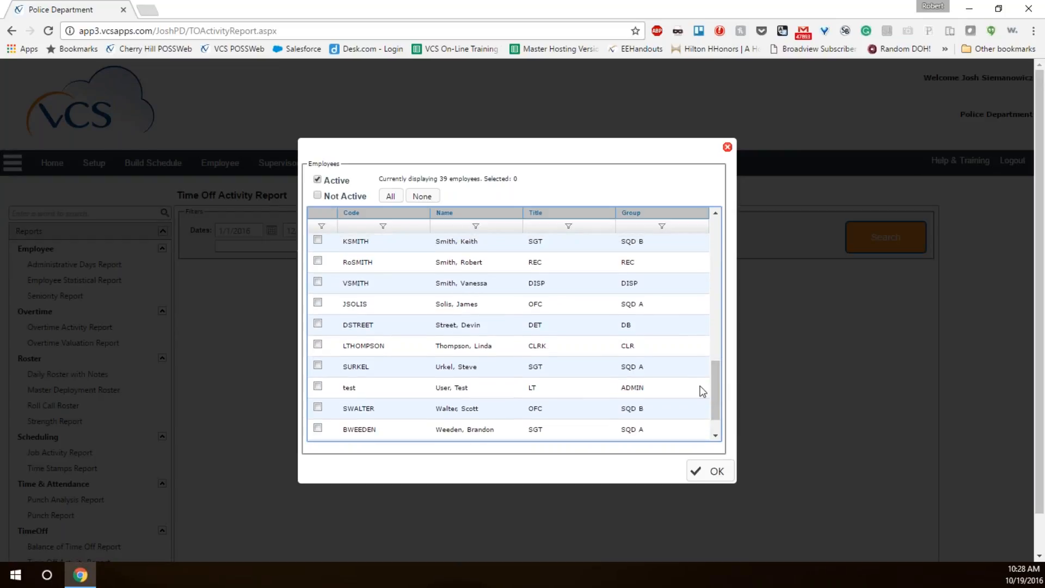
drag(711, 385, 714, 367)
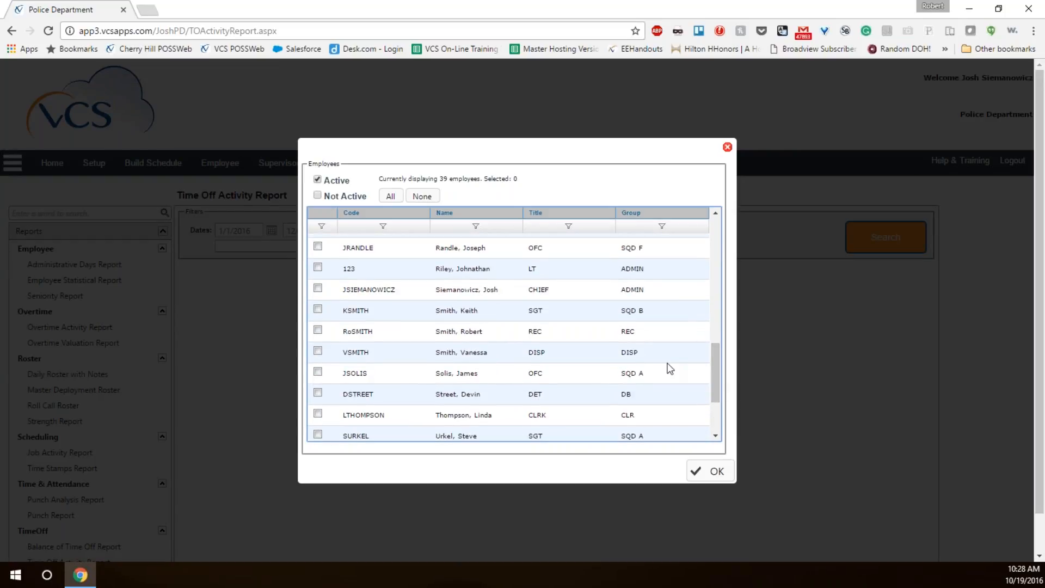
click(318, 289)
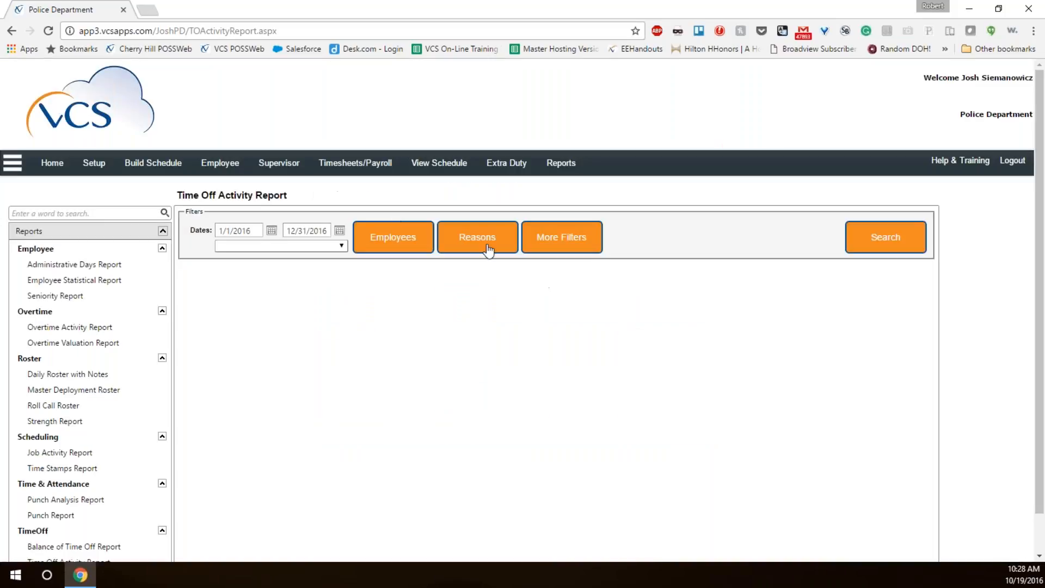
Filter the report's time off reasons to Sick, Vacation and Personal.
click(477, 240)
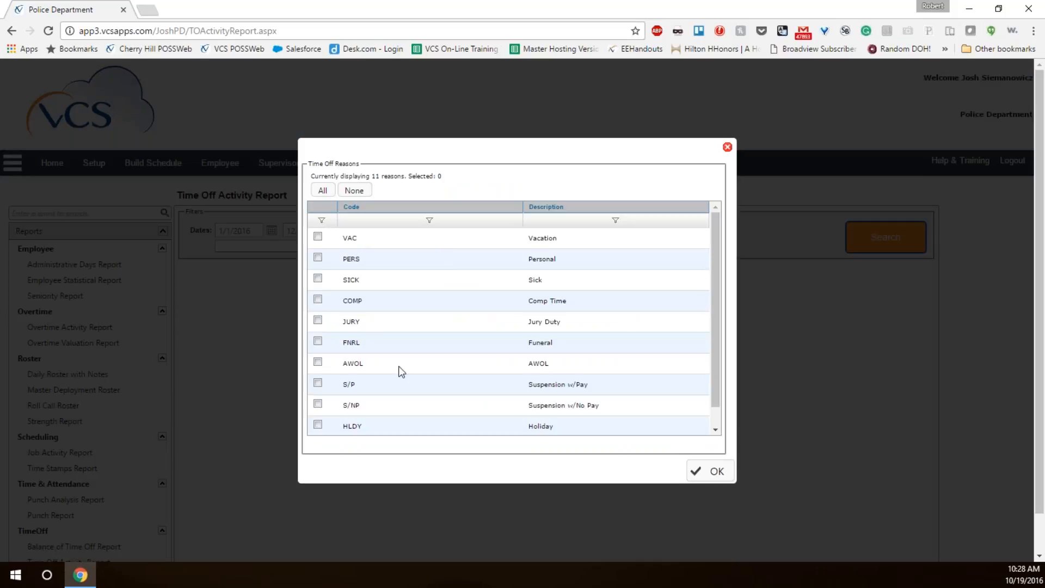
click(318, 279)
click(319, 238)
click(318, 259)
click(703, 469)
Accept the default status and FMLA options in the additional filters and run the Time Off Activity Report.
click(555, 237)
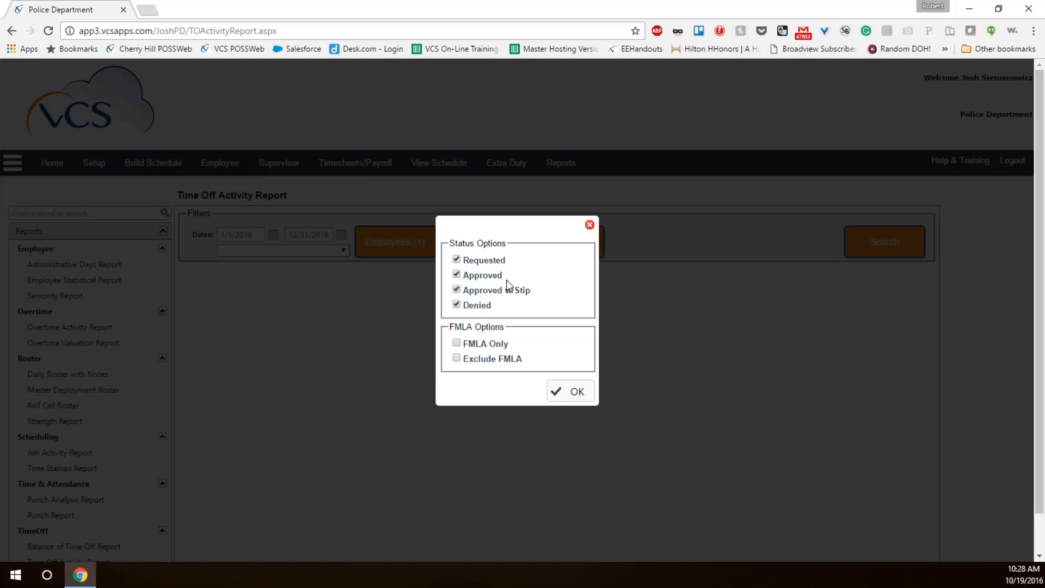
click(575, 396)
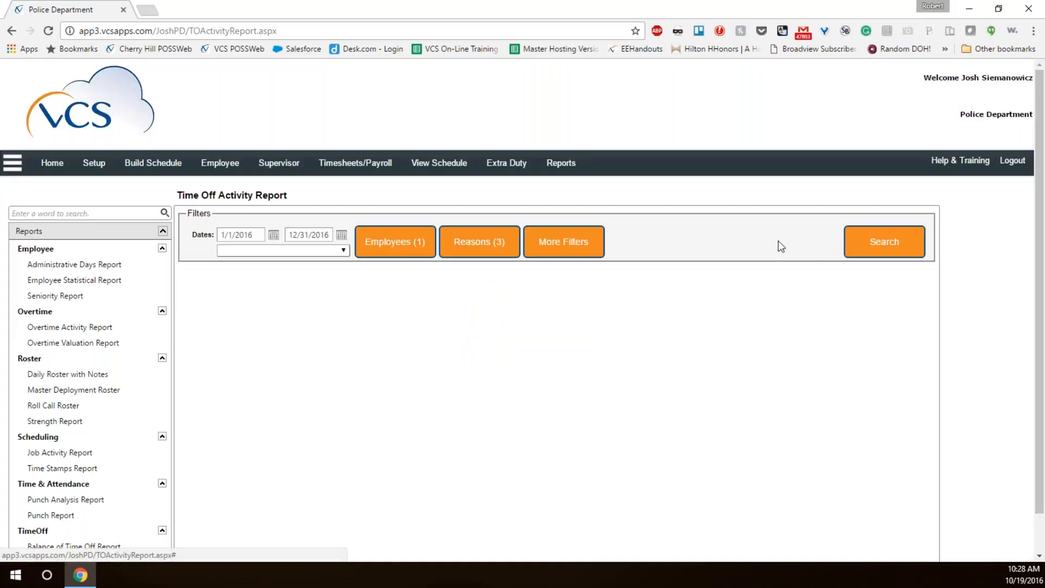
click(891, 248)
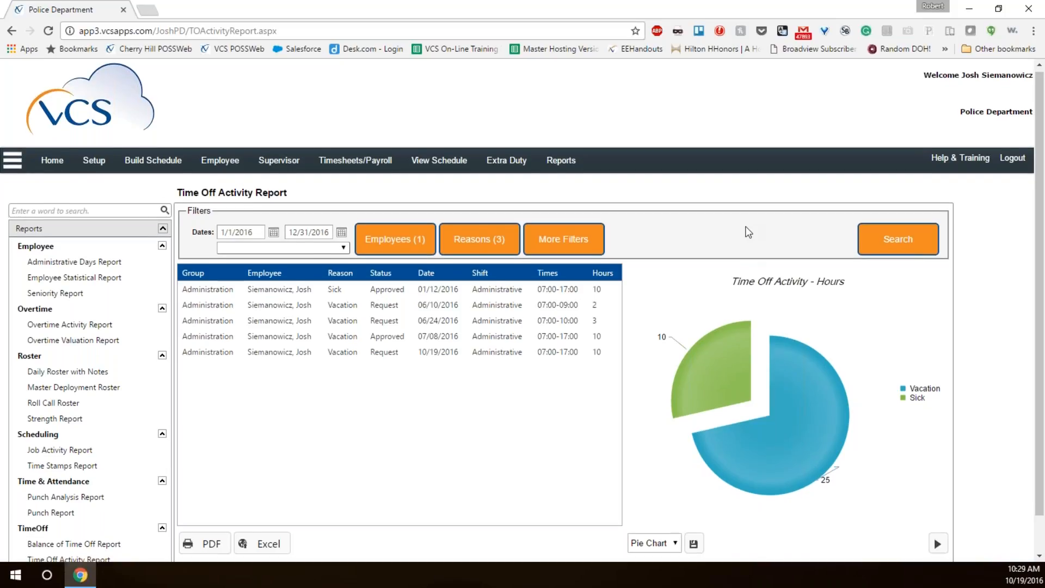
scroll(748, 233, down, 1)
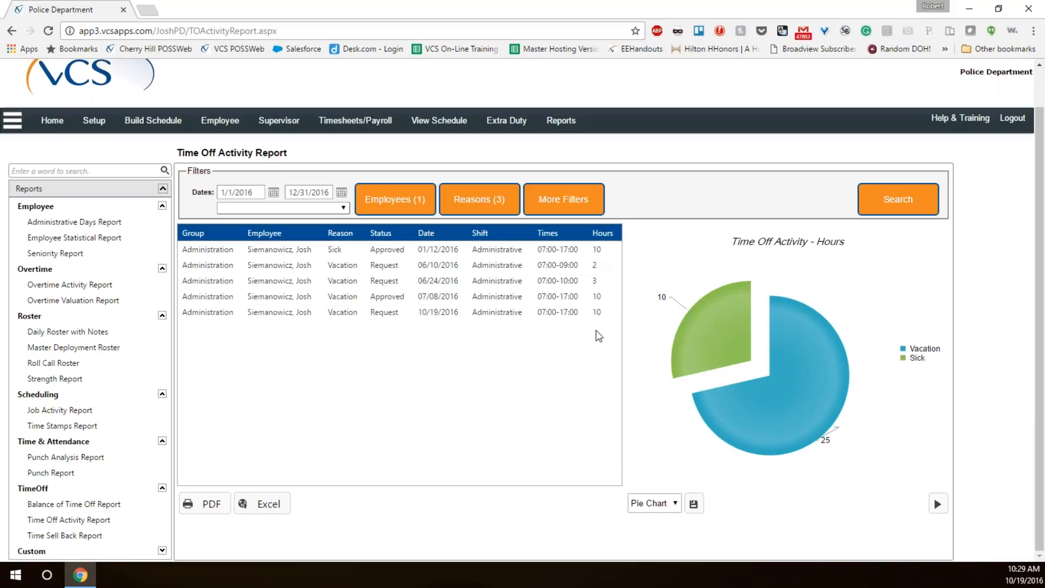
Examine the report's pie chart, change it to a bar graph, and collapse the chart area.
mouse_move(712, 314)
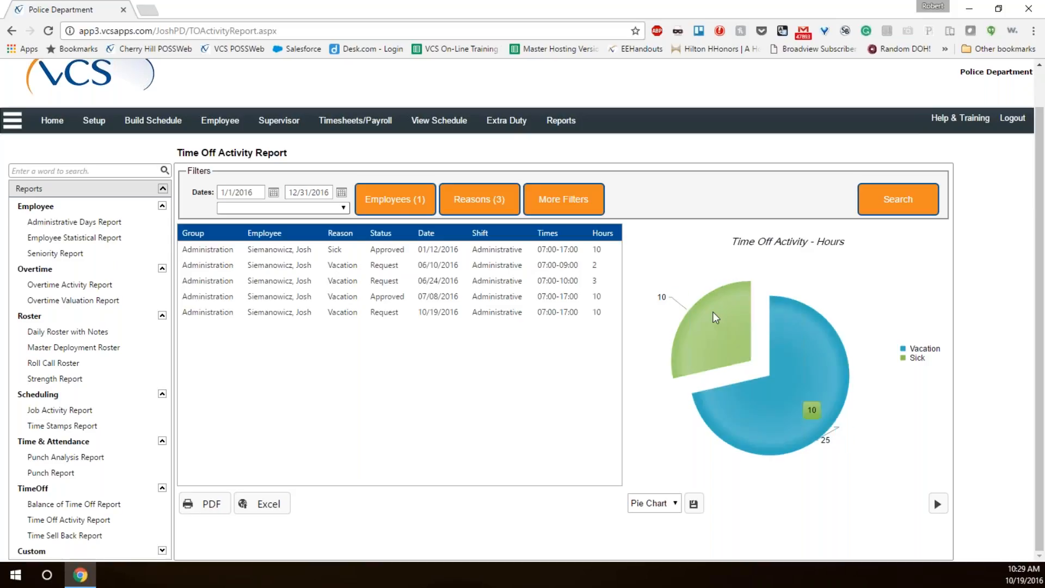
mouse_move(795, 349)
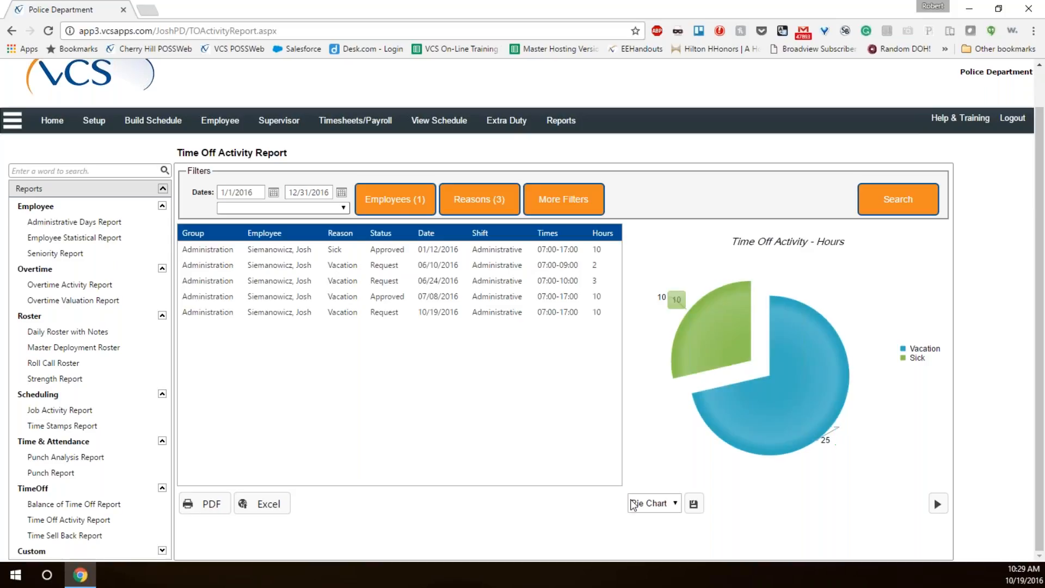
click(675, 503)
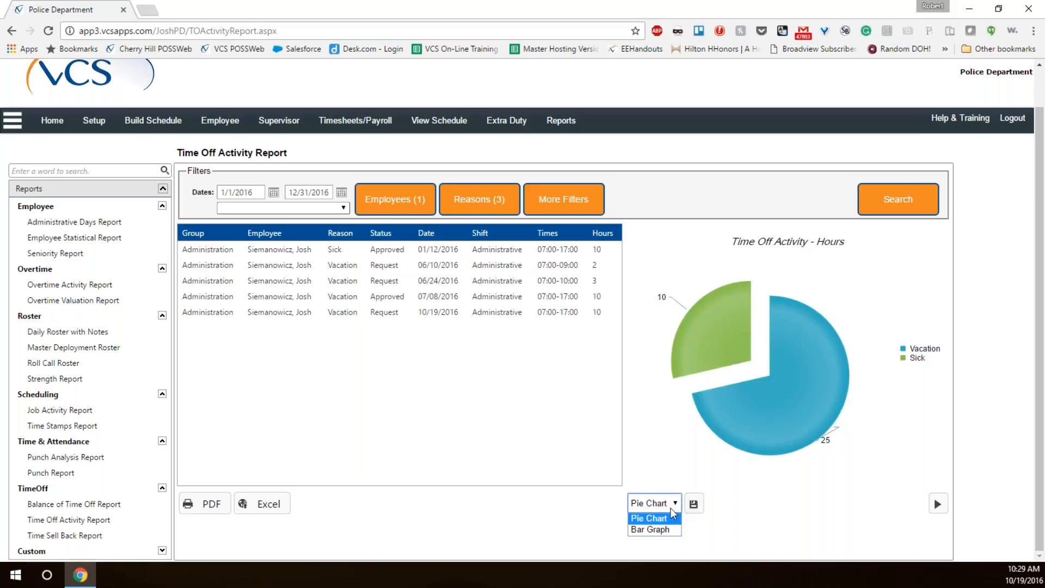
click(667, 530)
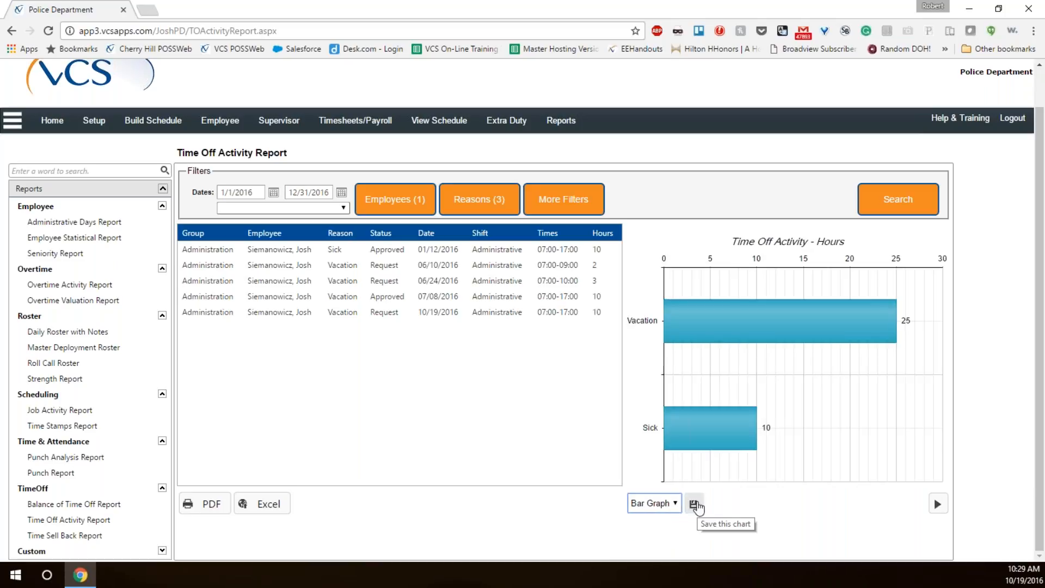
click(938, 504)
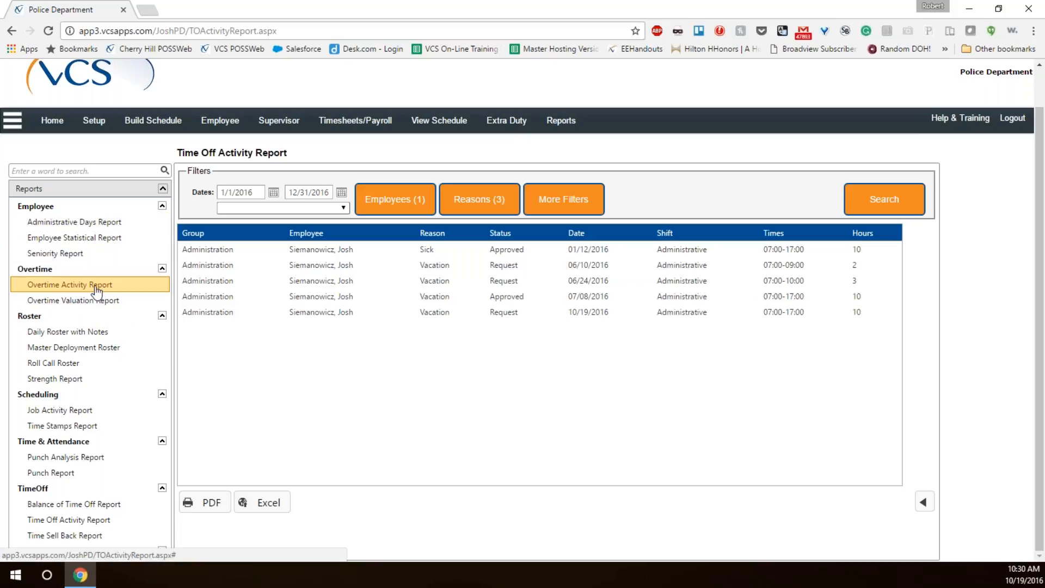
Run the Balance of Time Off Report for the logged-in employee with all time off reasons included.
click(113, 508)
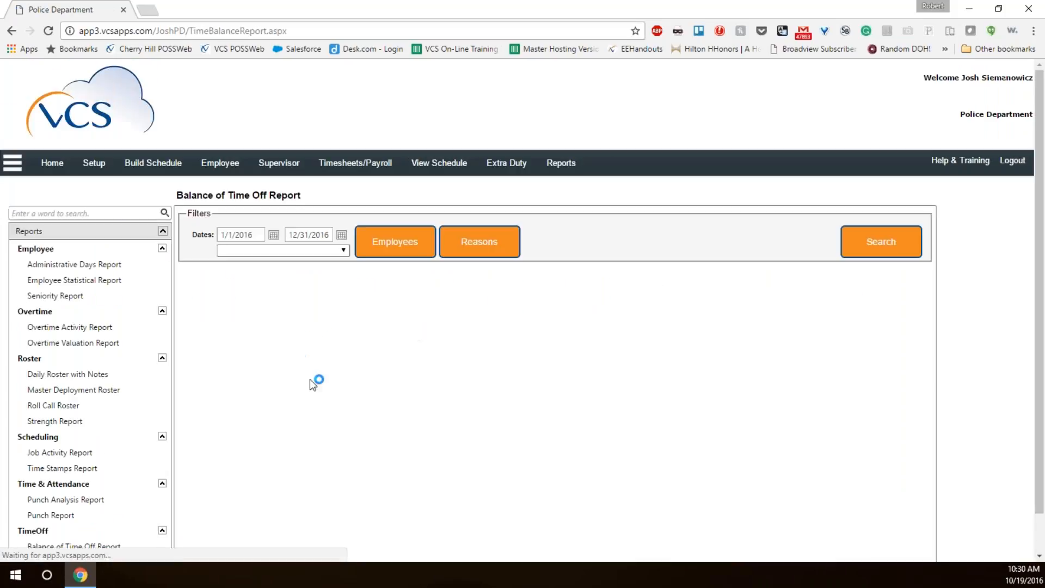
click(383, 242)
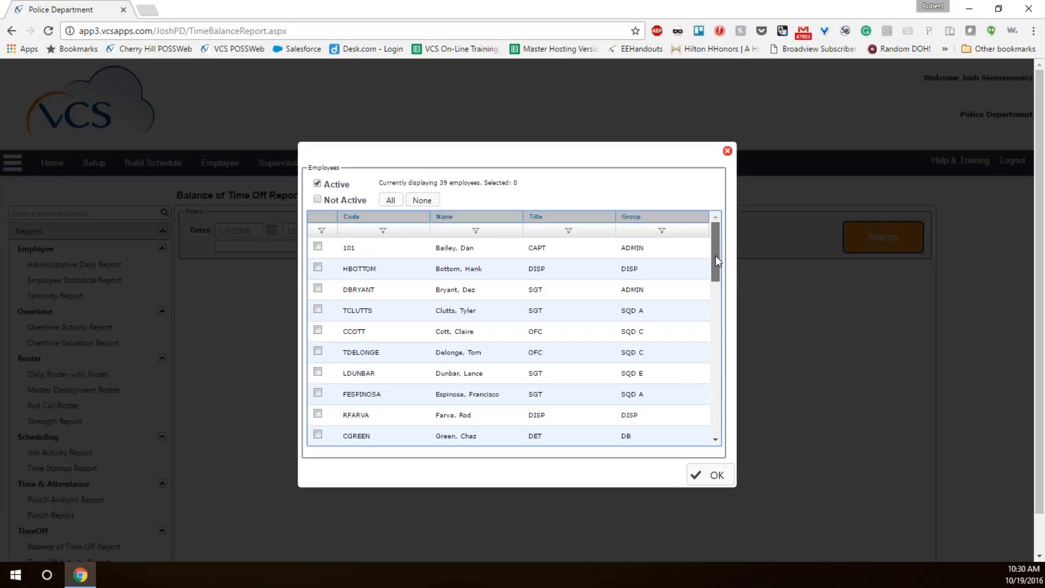
drag(716, 256, 720, 386)
click(317, 367)
click(708, 475)
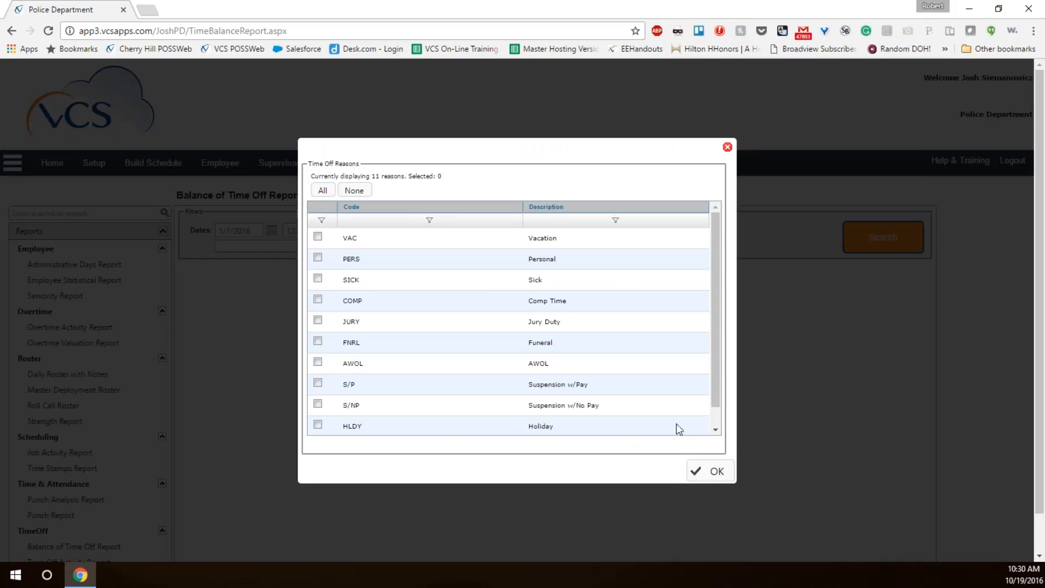
click(708, 472)
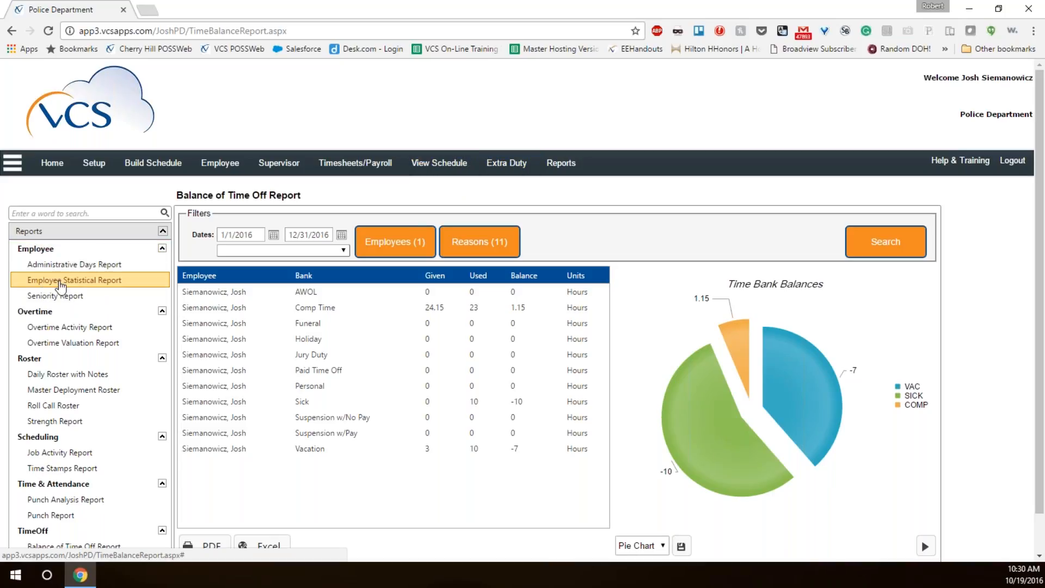
Open the Employee Statistical Report and review its Time Balances, Time Off, Overtime and Administrative Days Log sections.
click(118, 282)
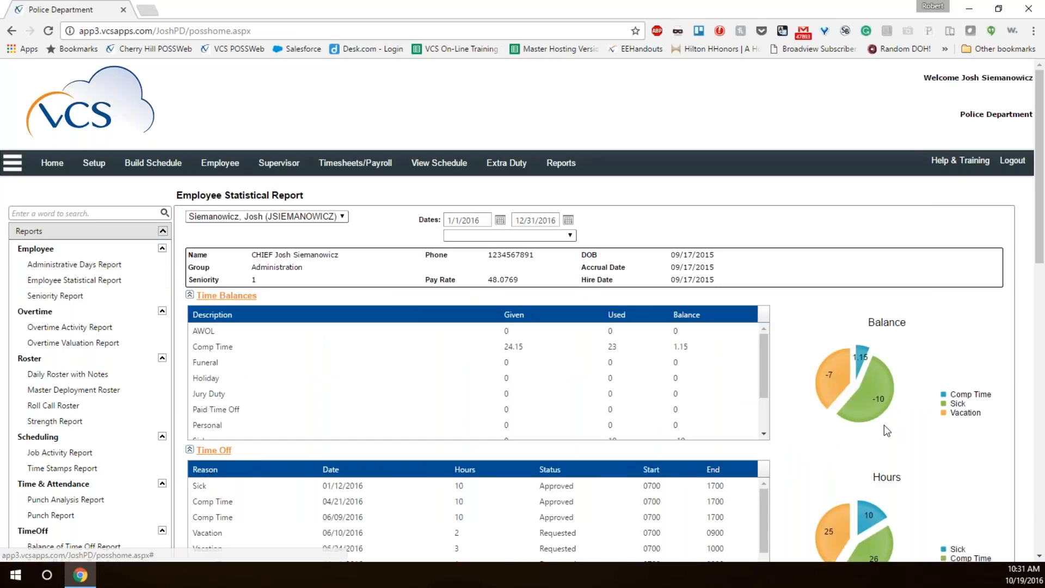
scroll(953, 221, down, 1)
scroll(953, 220, down, 1)
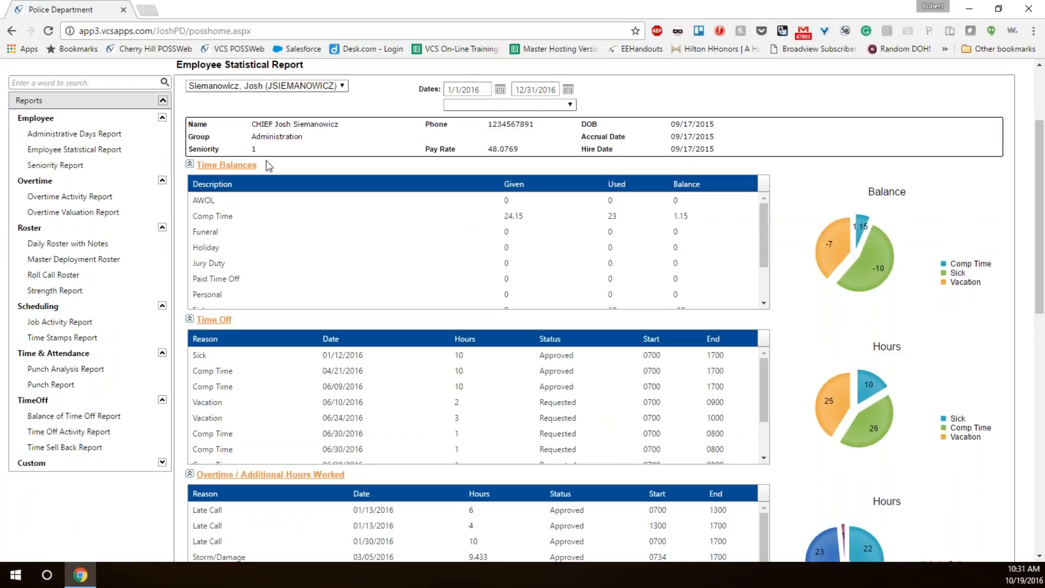
scroll(289, 301, down, 1)
scroll(225, 368, down, 1)
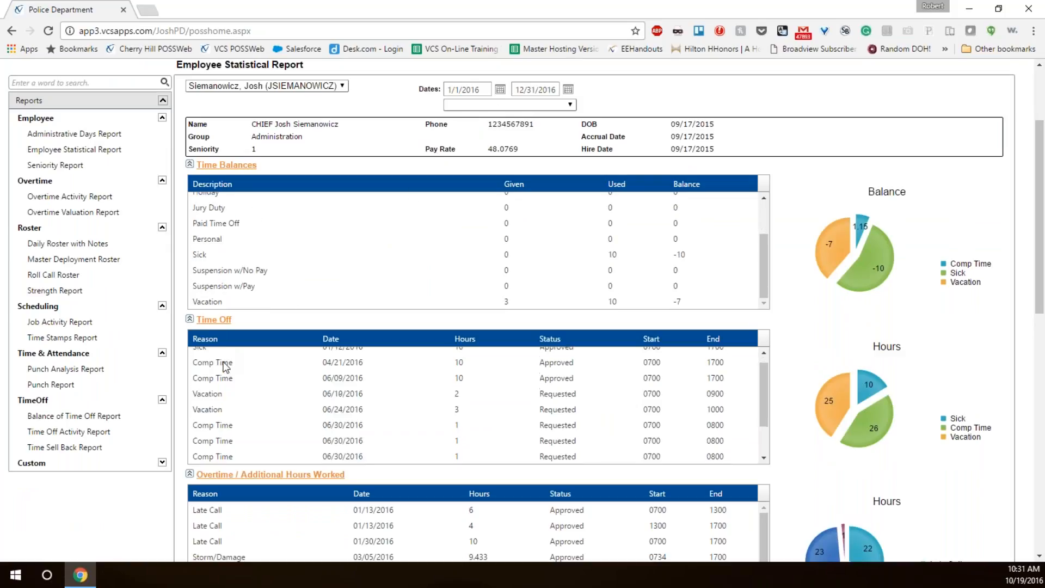
scroll(224, 367, down, 1)
scroll(133, 501, down, 1)
scroll(151, 489, down, 3)
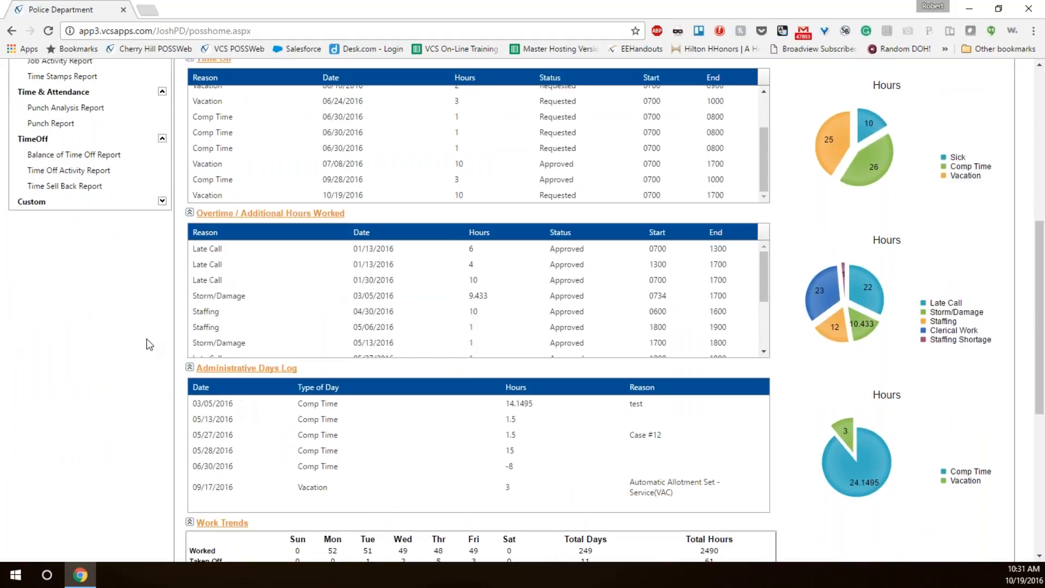
Review the Work Trends, Extra Duty and Time Sell Back sections of the Employee Statistical Report.
scroll(126, 337, down, 3)
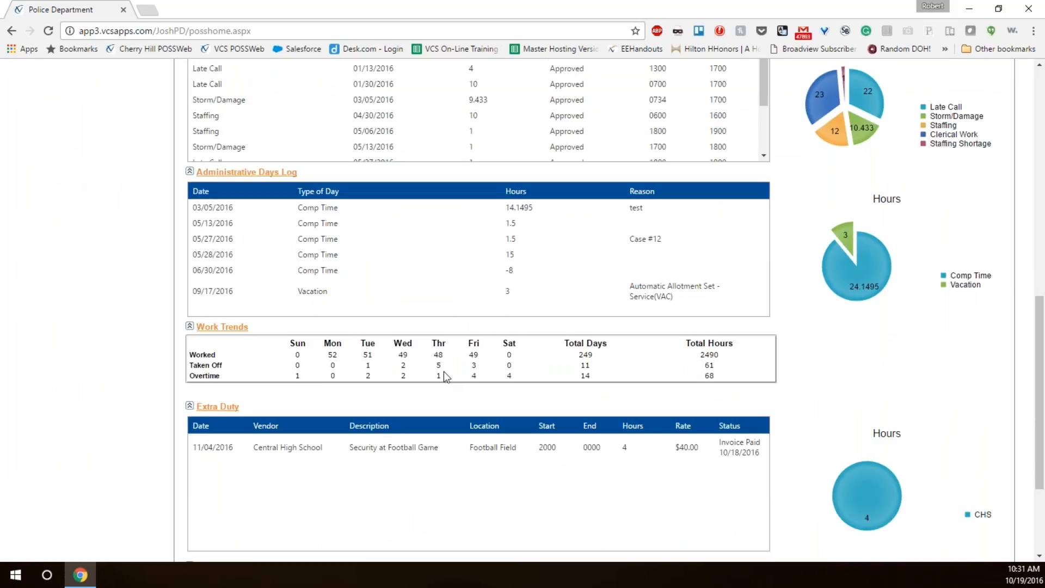
scroll(143, 362, down, 1)
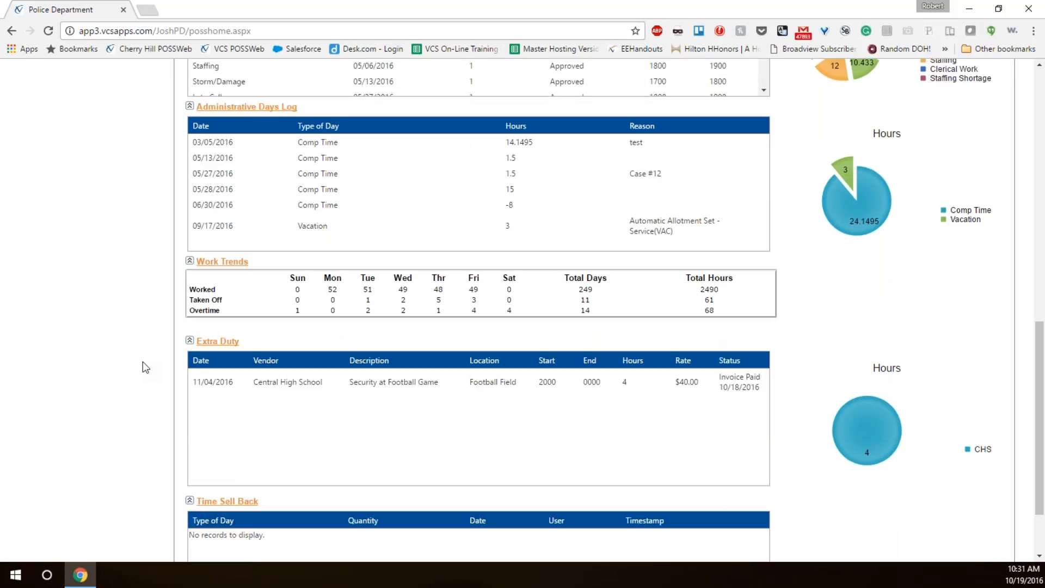
scroll(143, 367, down, 1)
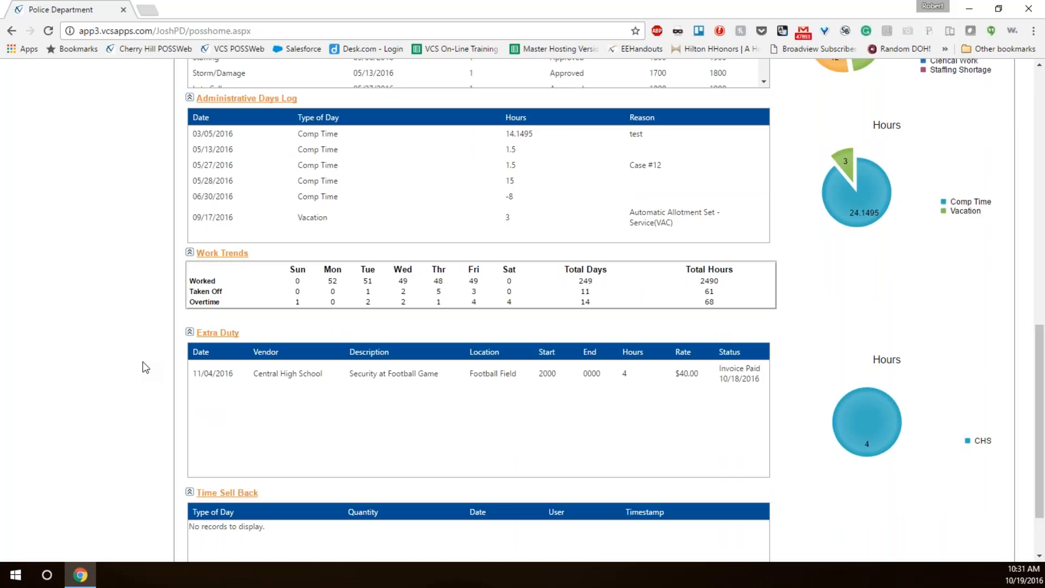
scroll(143, 361, down, 1)
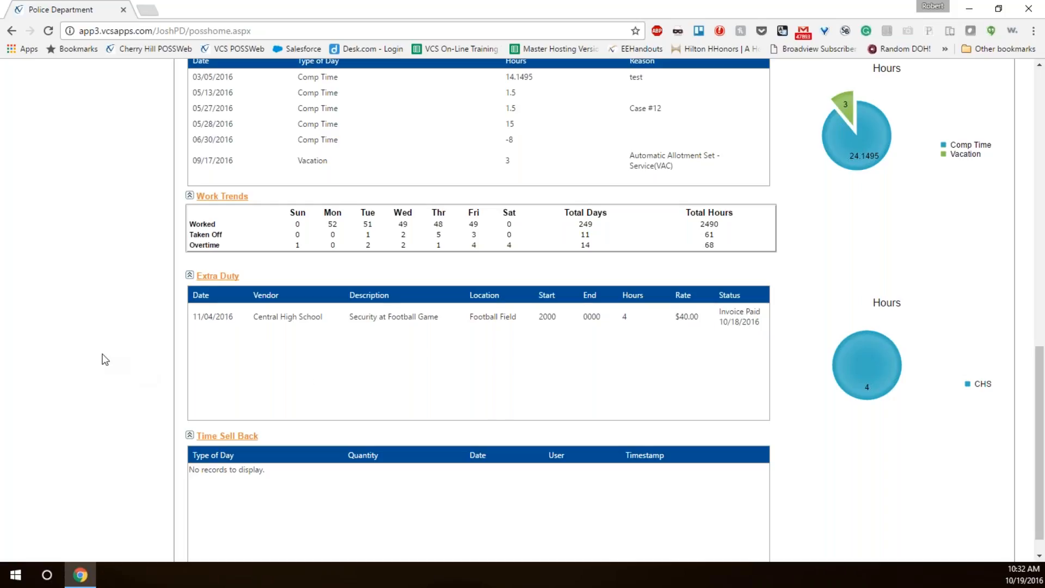
scroll(105, 358, down, 1)
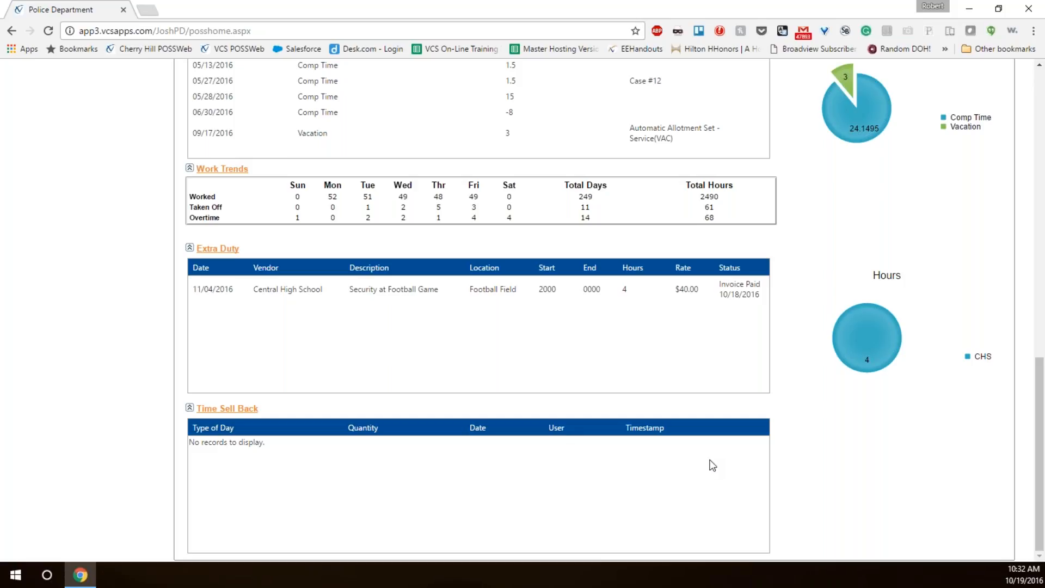
scroll(806, 467, up, 6)
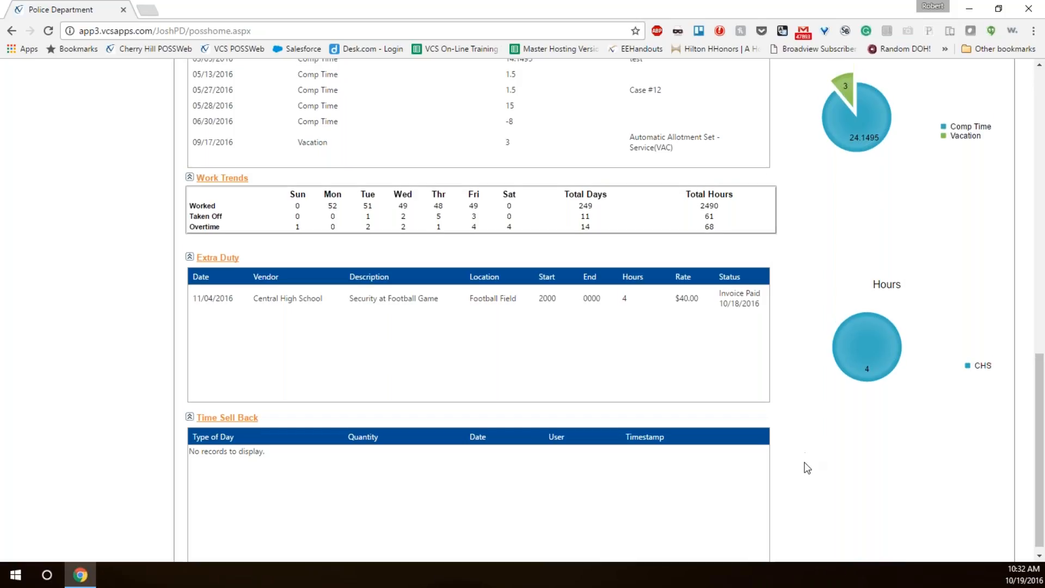
scroll(806, 466, up, 4)
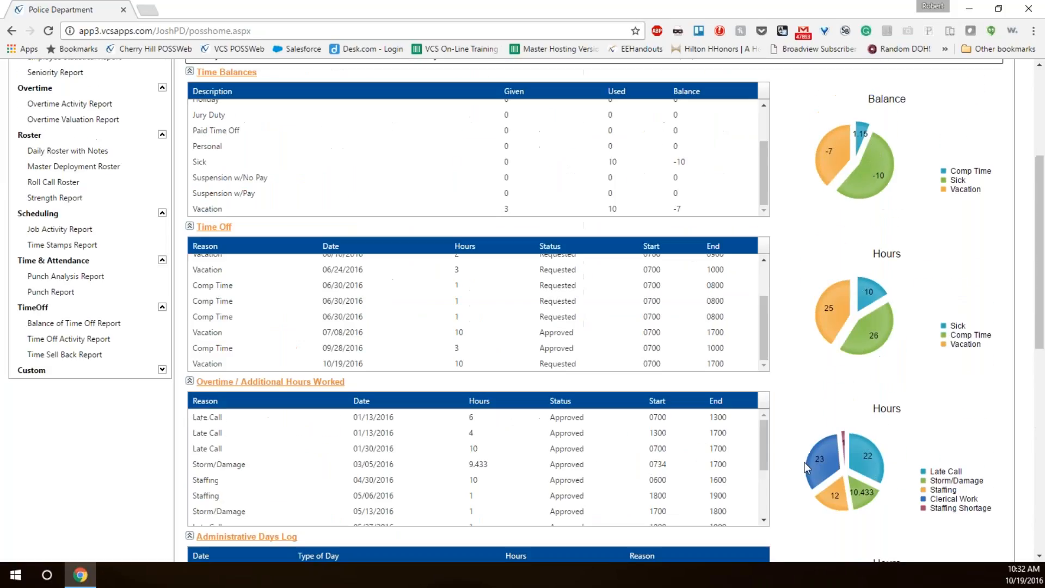
scroll(806, 466, up, 4)
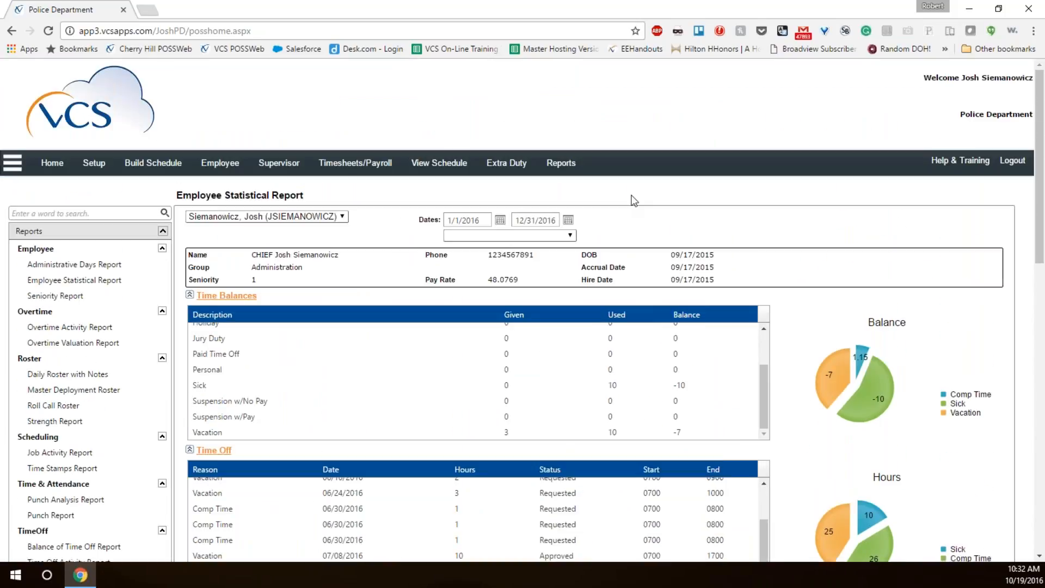